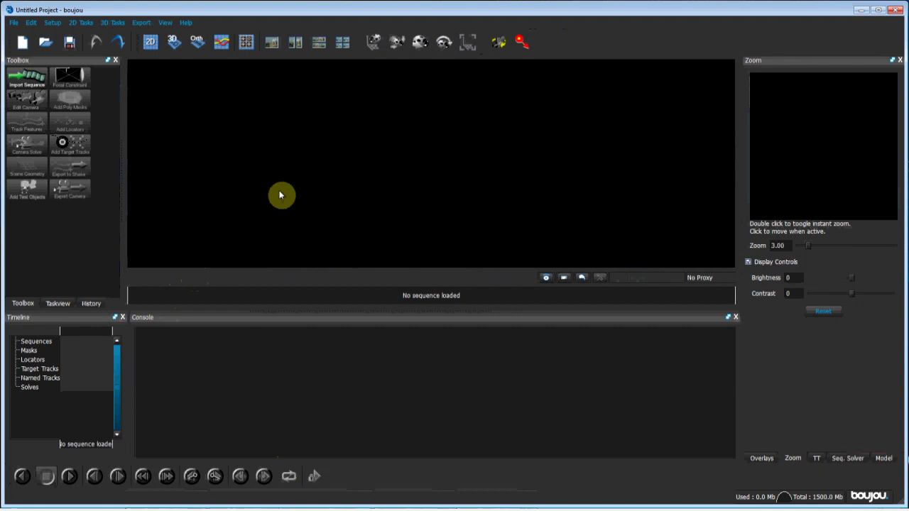
Import the movie Main VFX.avi from the Documents/Kaiju/Raw folder as a new image sequence.
{"action": "left_click", "coordinate": [28, 79]}
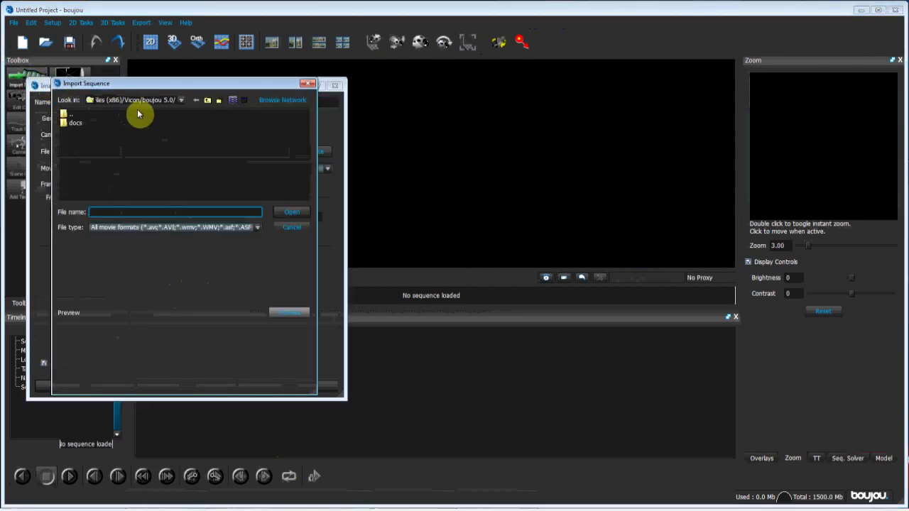
{"action": "left_click", "coordinate": [181, 101]}
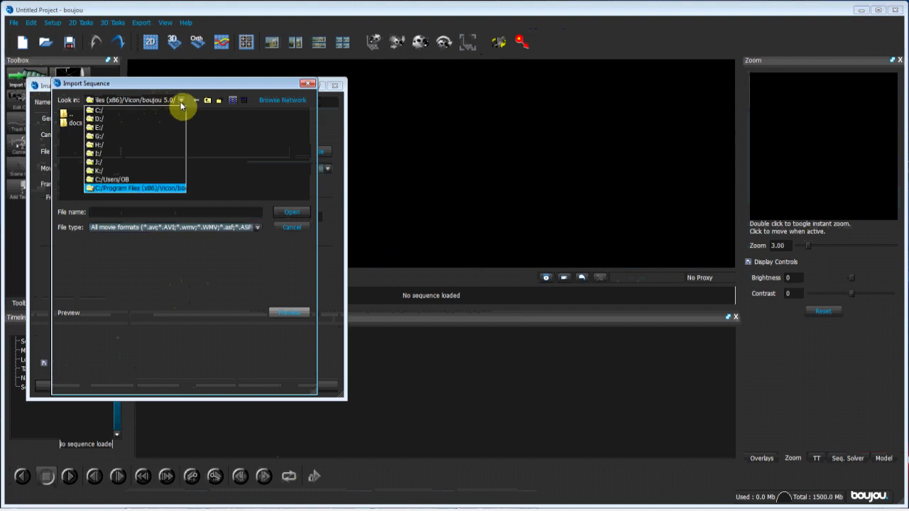
{"action": "left_click", "coordinate": [133, 180]}
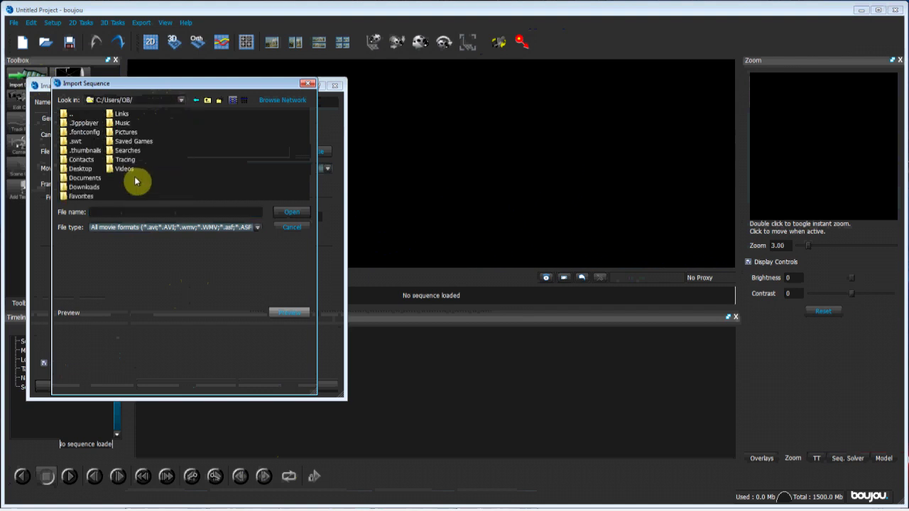
{"action": "double_click", "coordinate": [96, 179]}
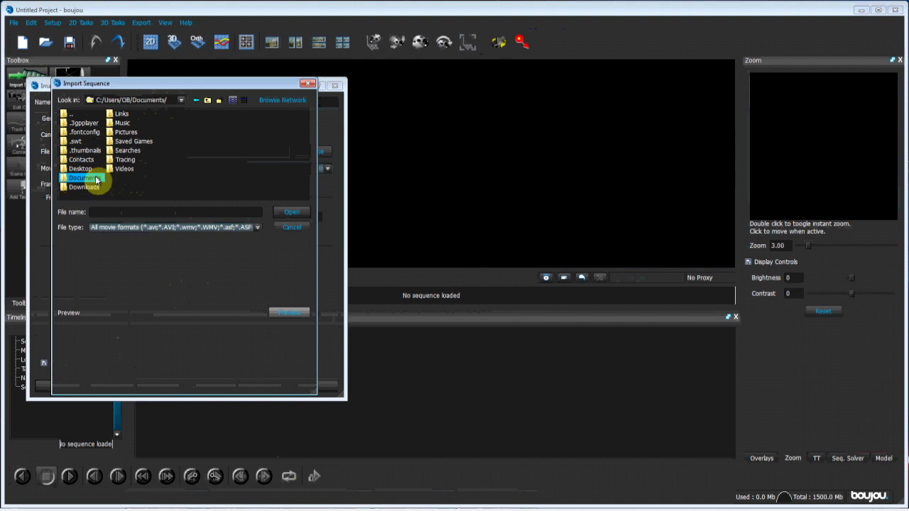
{"action": "left_click_drag", "start_coordinate": [95, 198], "coordinate": [157, 197]}
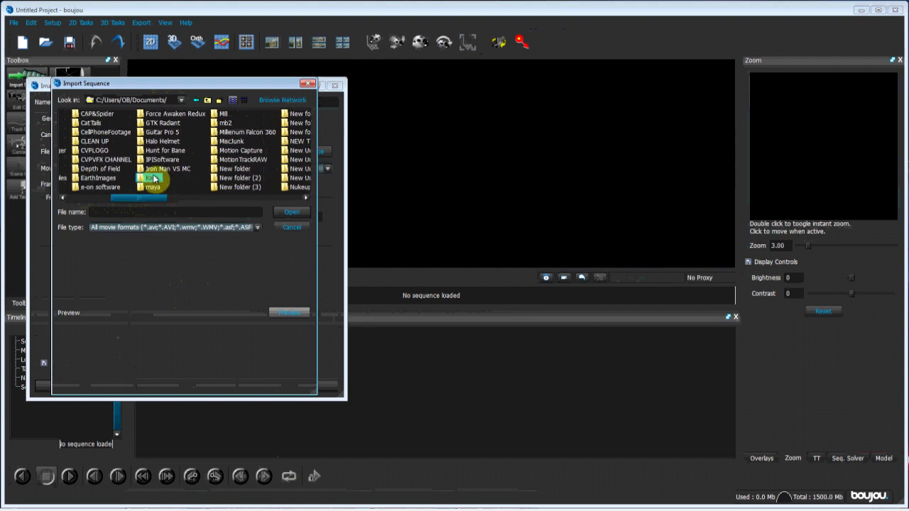
{"action": "double_click", "coordinate": [150, 177]}
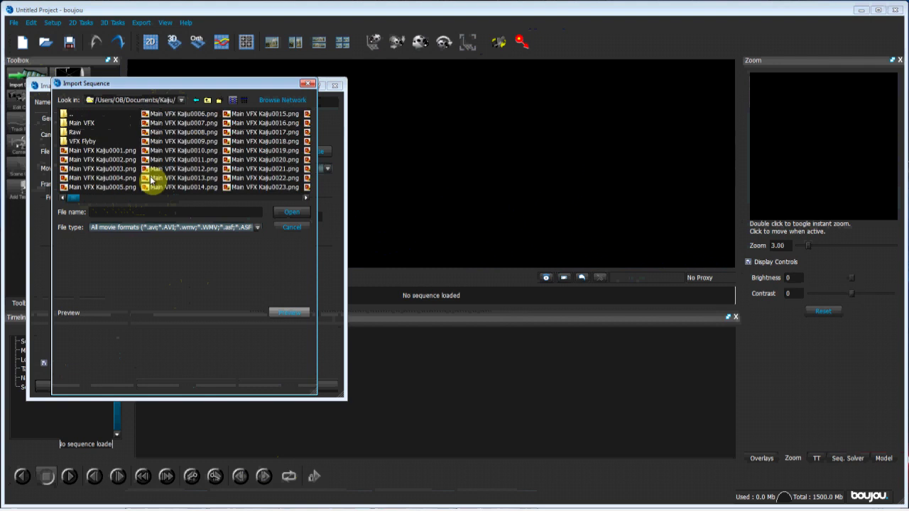
{"action": "double_click", "coordinate": [77, 133]}
{"action": "left_click", "coordinate": [78, 133]}
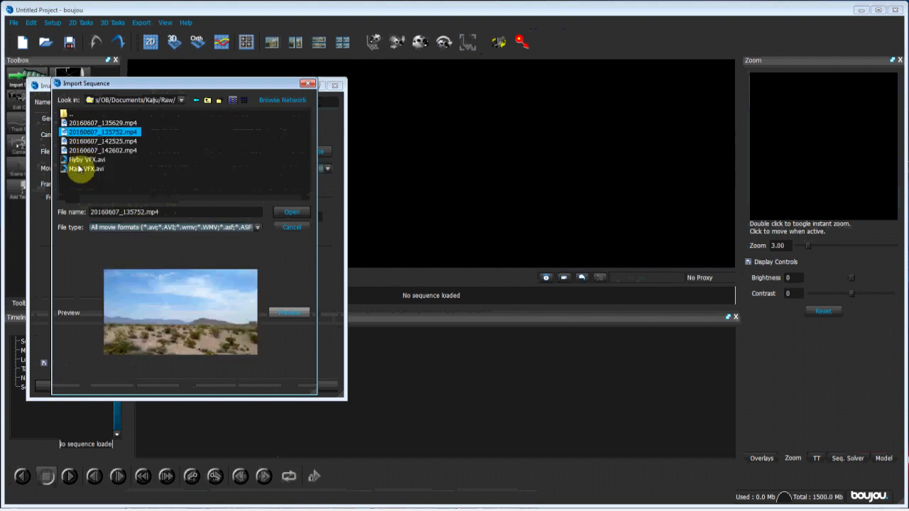
{"action": "left_click", "coordinate": [79, 160]}
{"action": "left_click", "coordinate": [79, 169]}
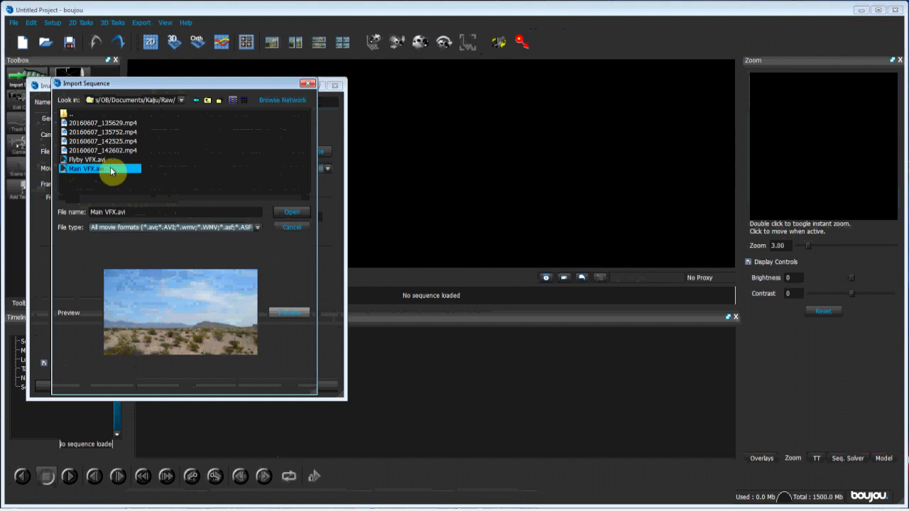
{"action": "left_click", "coordinate": [288, 213]}
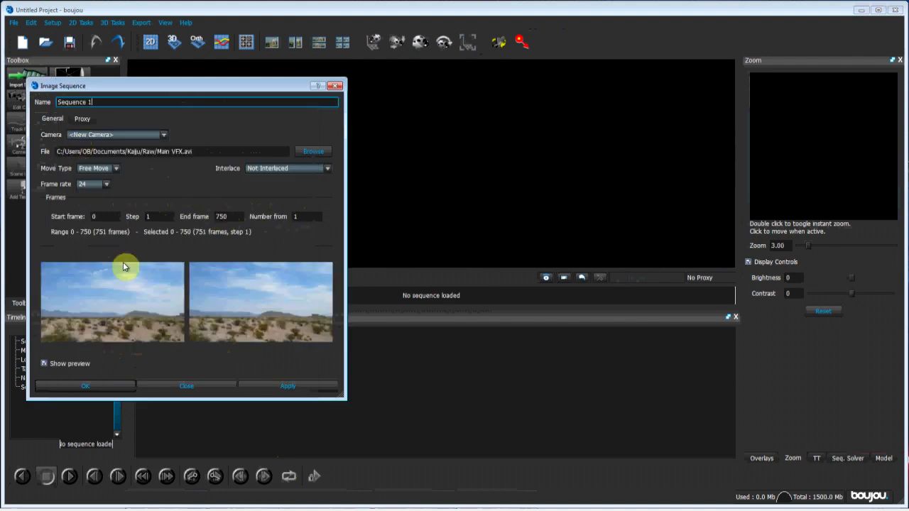
Set the sequence's move type to Nodal Pan and its frame rate to 30, and apply the import.
{"action": "left_click_drag", "start_coordinate": [70, 87], "coordinate": [199, 81]}
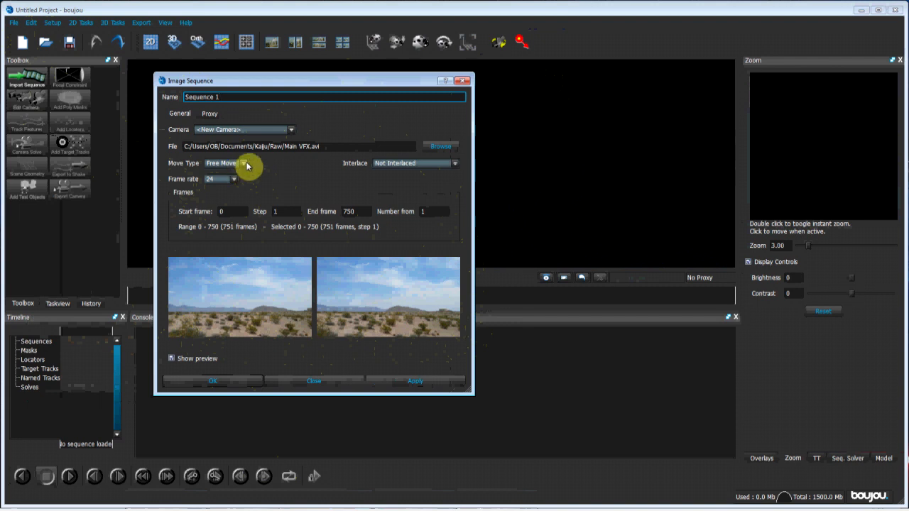
{"action": "left_click", "coordinate": [236, 166]}
{"action": "left_click", "coordinate": [235, 182]}
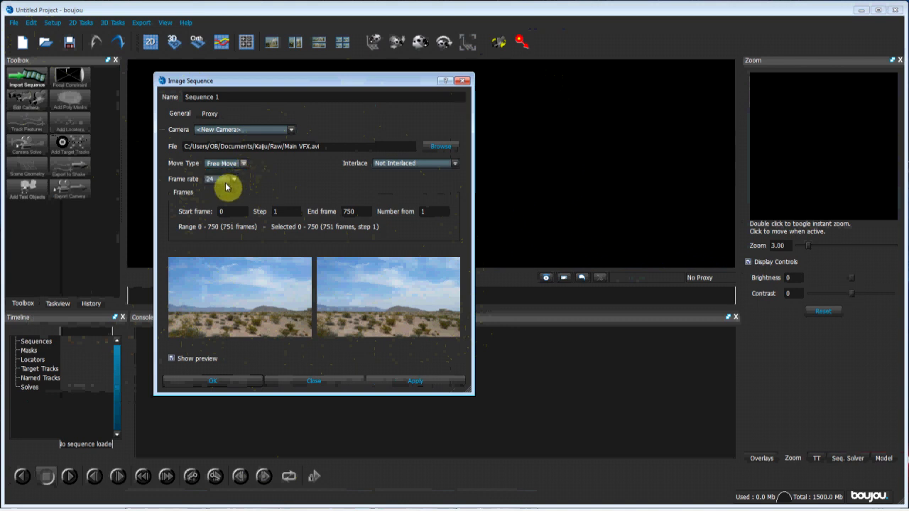
{"action": "left_click", "coordinate": [232, 181]}
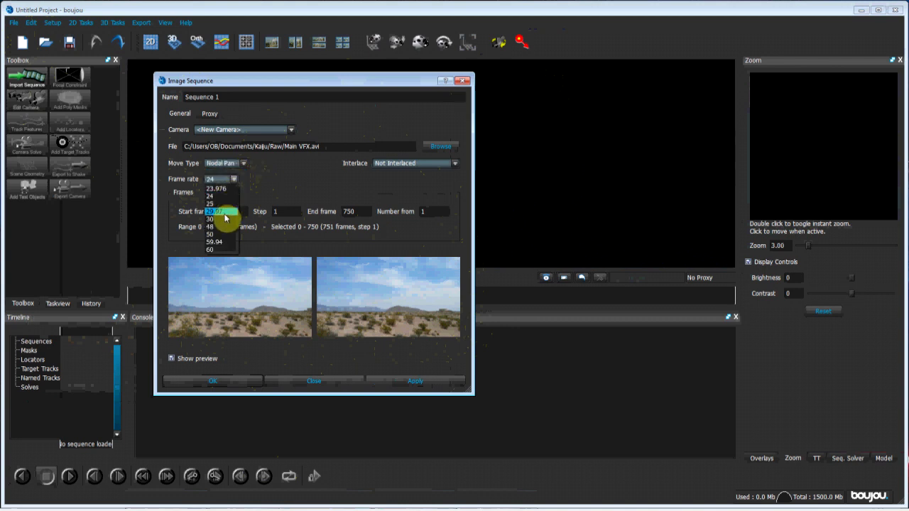
{"action": "left_click", "coordinate": [227, 219]}
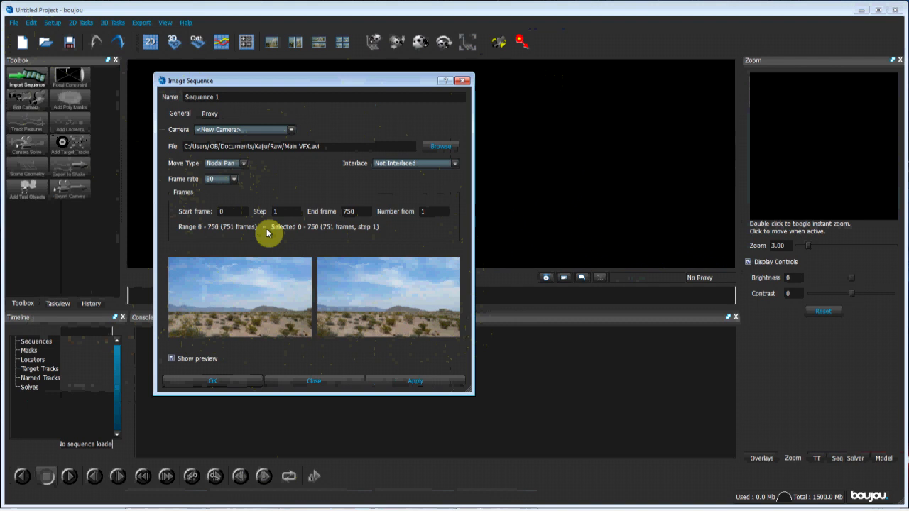
{"action": "left_click", "coordinate": [398, 389]}
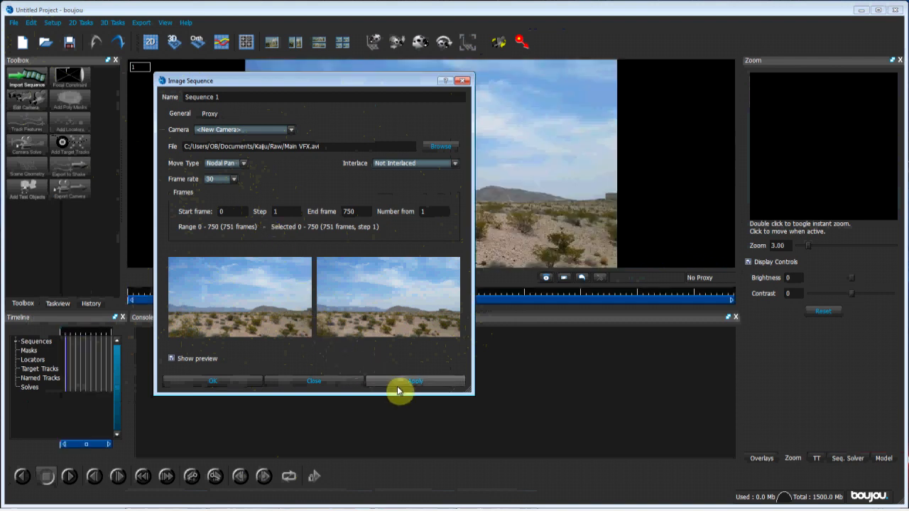
Reselect 30 as the imported sequence's frame rate, apply it and close the sequence settings.
{"action": "left_click", "coordinate": [234, 182]}
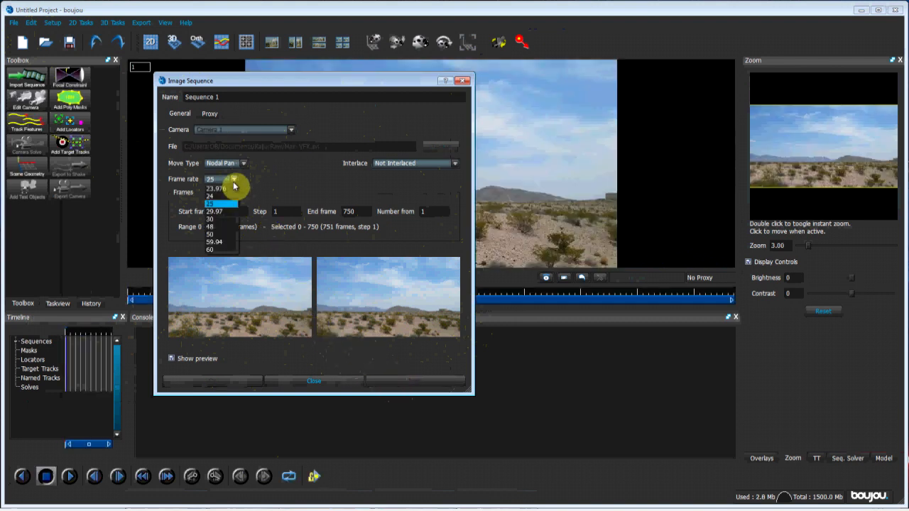
{"action": "left_click", "coordinate": [219, 219]}
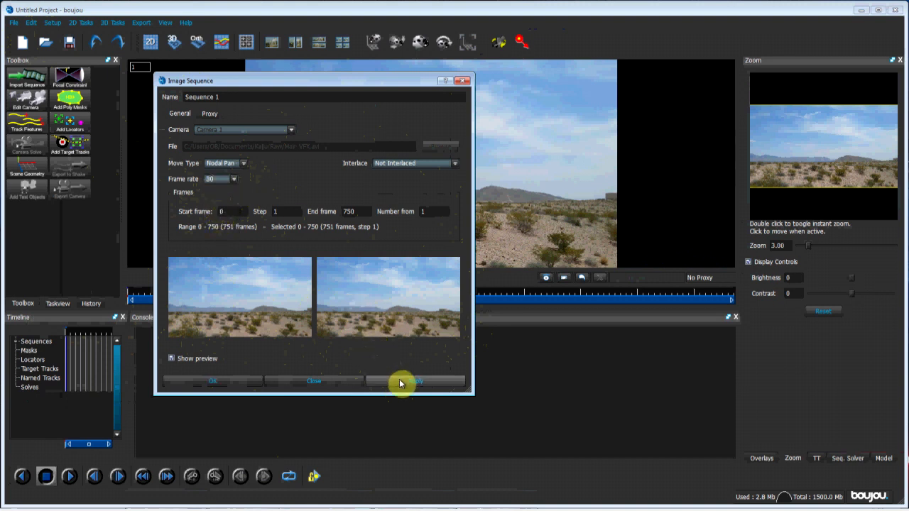
{"action": "left_click", "coordinate": [400, 383]}
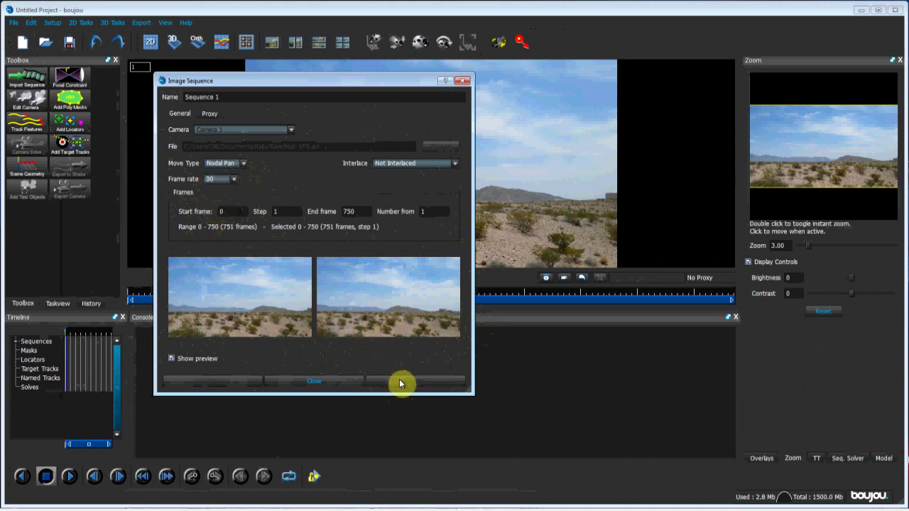
{"action": "left_click", "coordinate": [324, 383]}
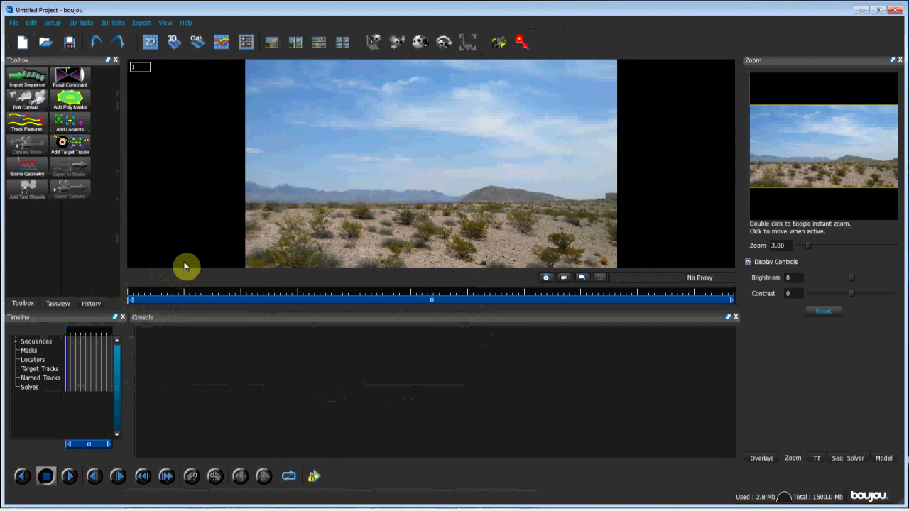
Play the start of the footage and scrub through it to about frame 714 to examine the camera movement.
{"action": "key", "text": "space"}
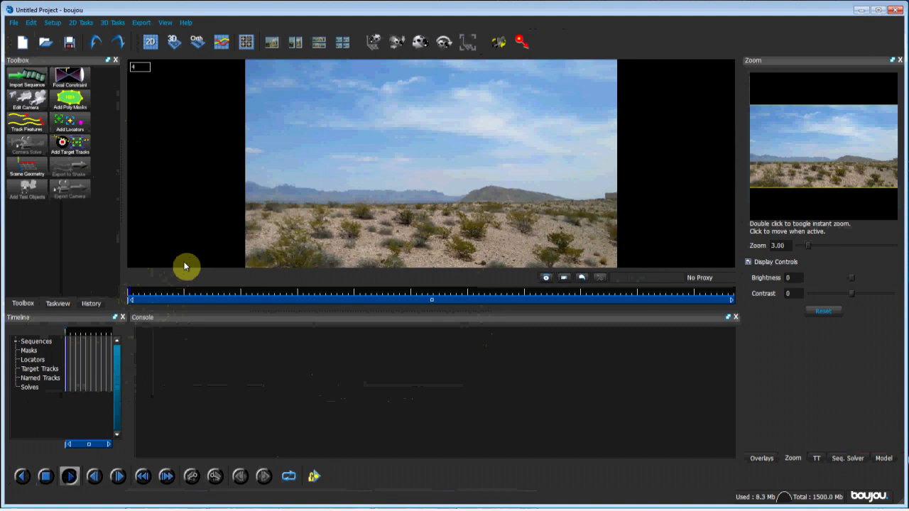
{"action": "key", "text": "space"}
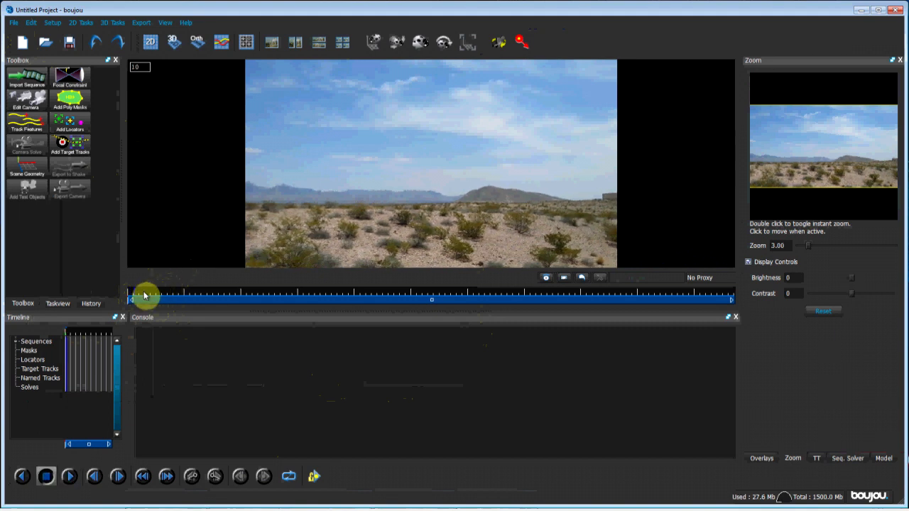
{"action": "left_click_drag", "start_coordinate": [143, 295], "coordinate": [704, 294]}
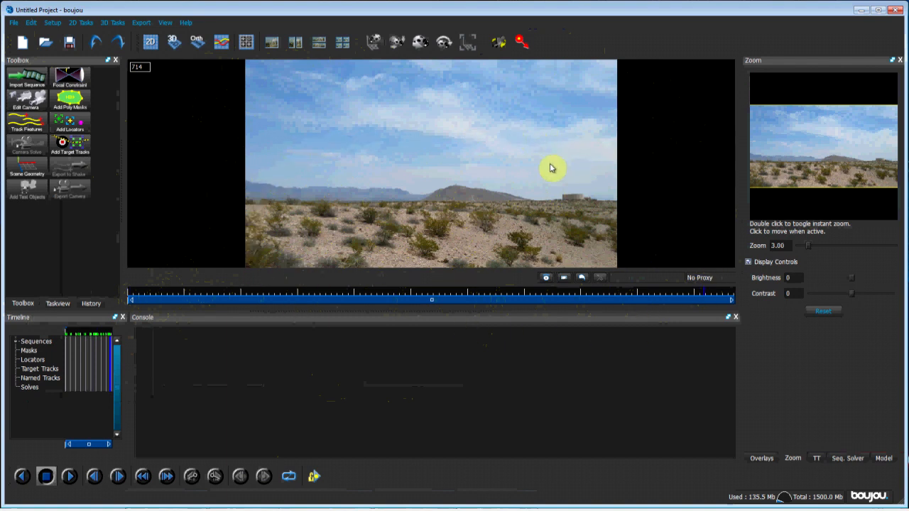
Examine the advanced feature tracking properties and their preview of detected features, and close them.
{"action": "left_click", "coordinate": [38, 128]}
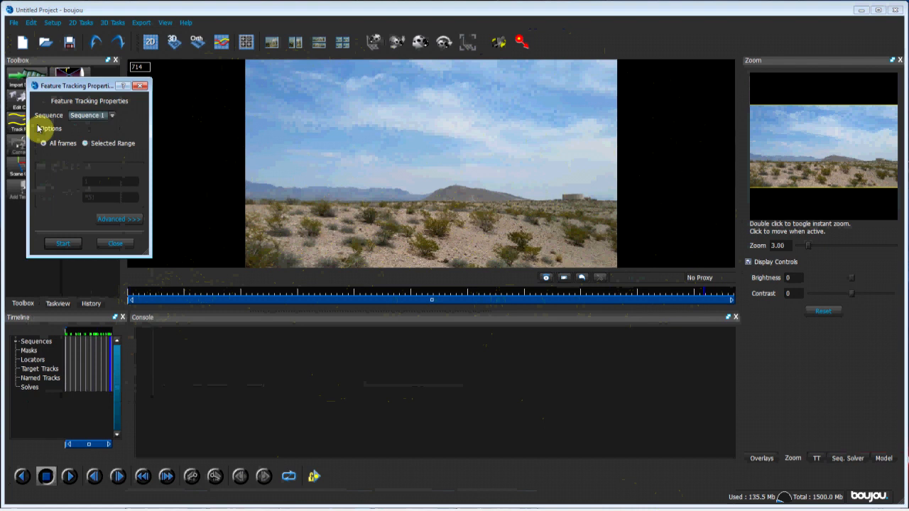
{"action": "left_click", "coordinate": [112, 220]}
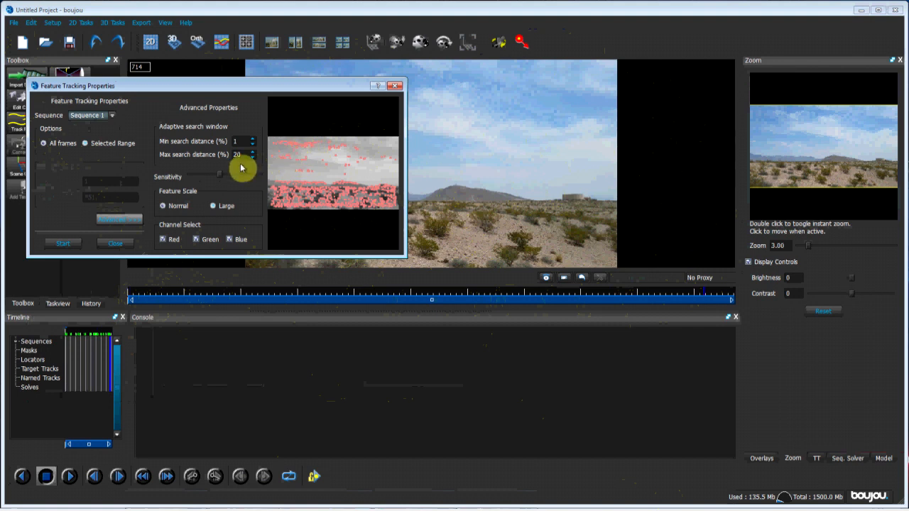
{"action": "left_click", "coordinate": [396, 86]}
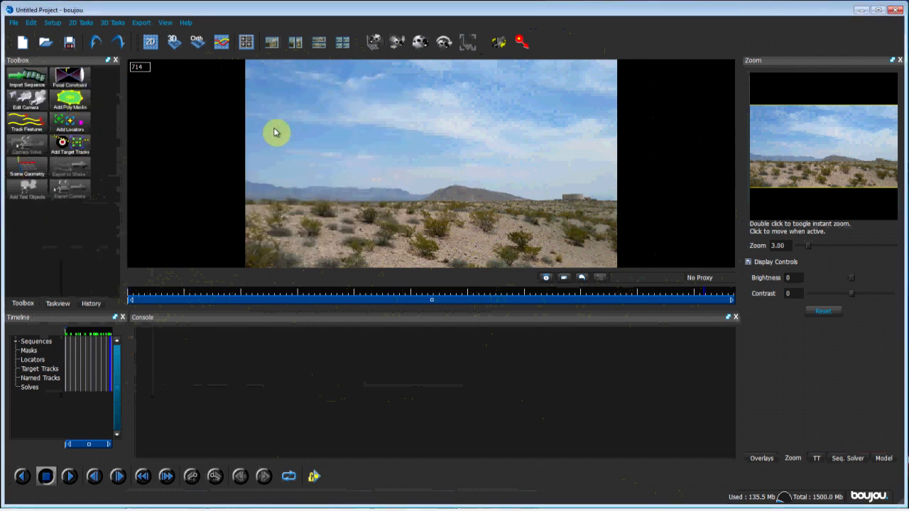
Draw a closed polygon mask over the sky, with its lower edge roughly along the mountain ridge.
{"action": "left_click", "coordinate": [74, 103]}
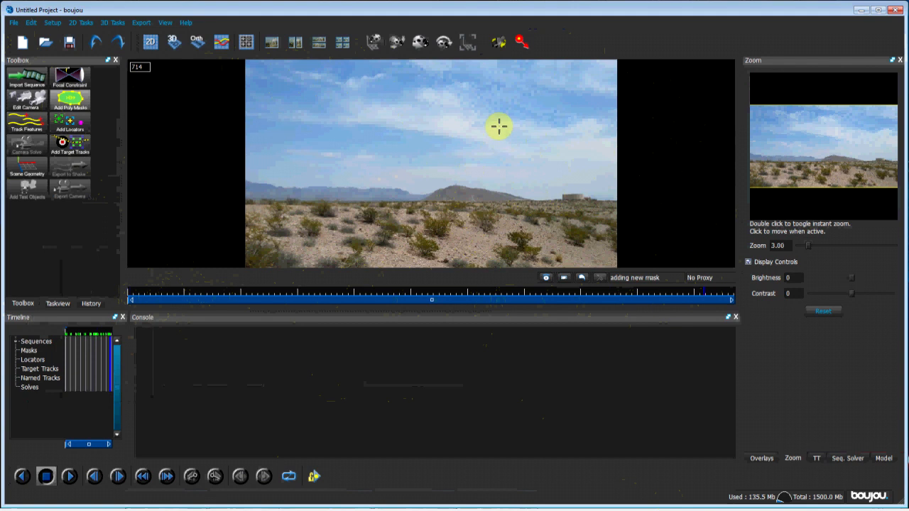
{"action": "left_click", "coordinate": [240, 62]}
{"action": "left_click", "coordinate": [227, 174]}
{"action": "left_click", "coordinate": [327, 210]}
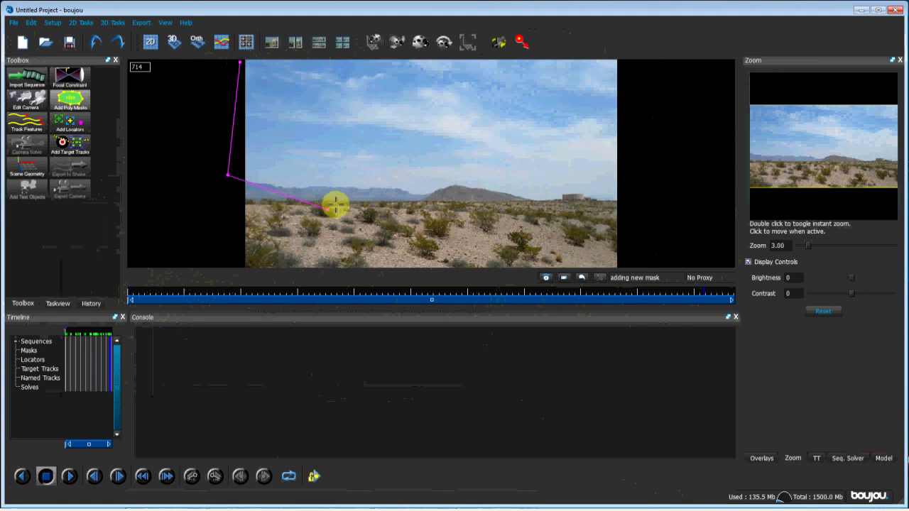
{"action": "left_click", "coordinate": [449, 189]}
{"action": "left_click", "coordinate": [633, 188]}
{"action": "left_click", "coordinate": [653, 145]}
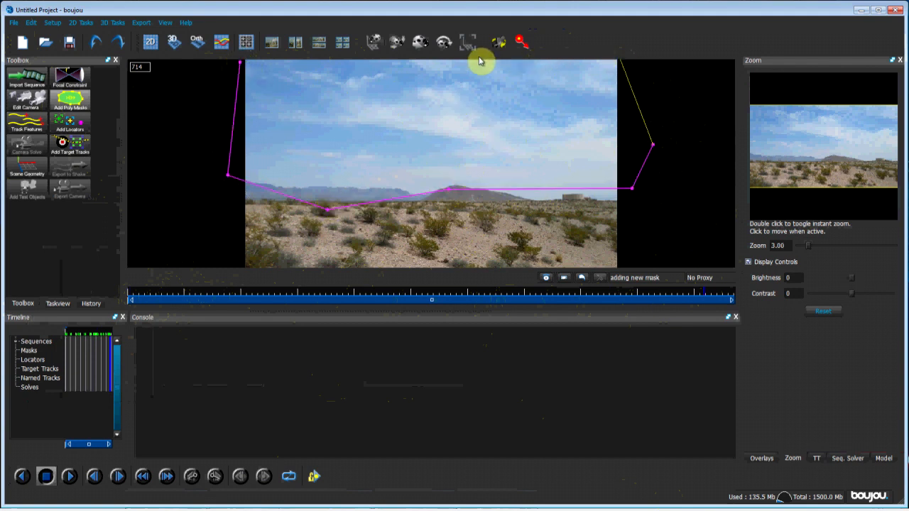
{"action": "left_click", "coordinate": [663, 72]}
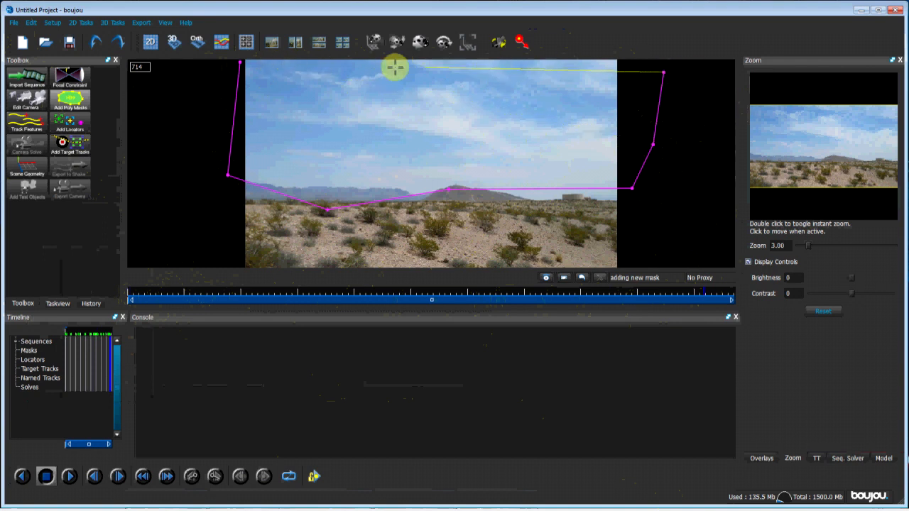
{"action": "left_click", "coordinate": [241, 63]}
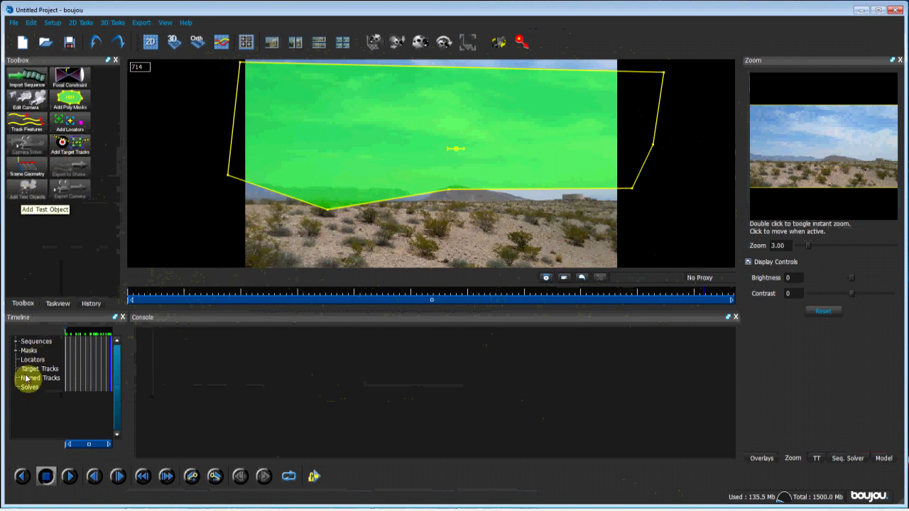
Delete the polygon mask that covers the sky.
{"action": "left_click", "coordinate": [16, 350]}
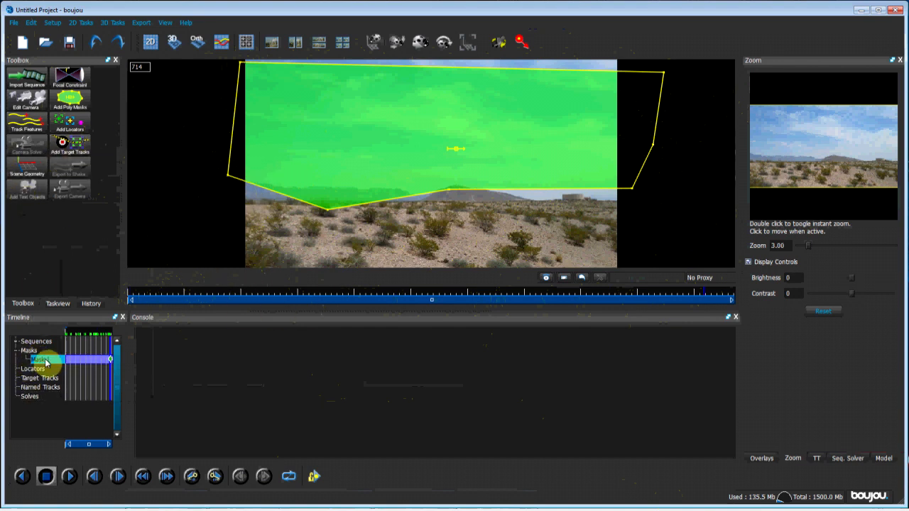
{"action": "right_click", "coordinate": [46, 362]}
{"action": "left_click", "coordinate": [61, 366]}
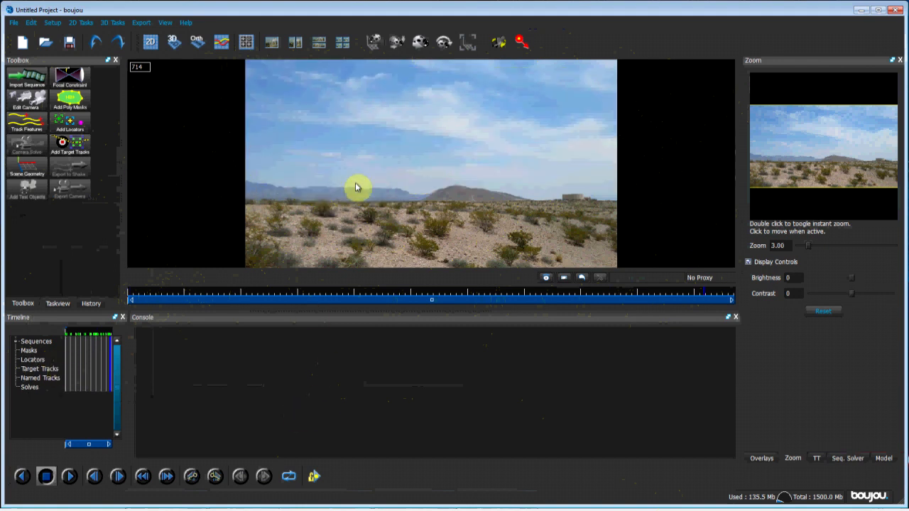
Try the Large feature scale and a different sensitivity in the feature tracking properties, and close them.
{"action": "left_click", "coordinate": [29, 126]}
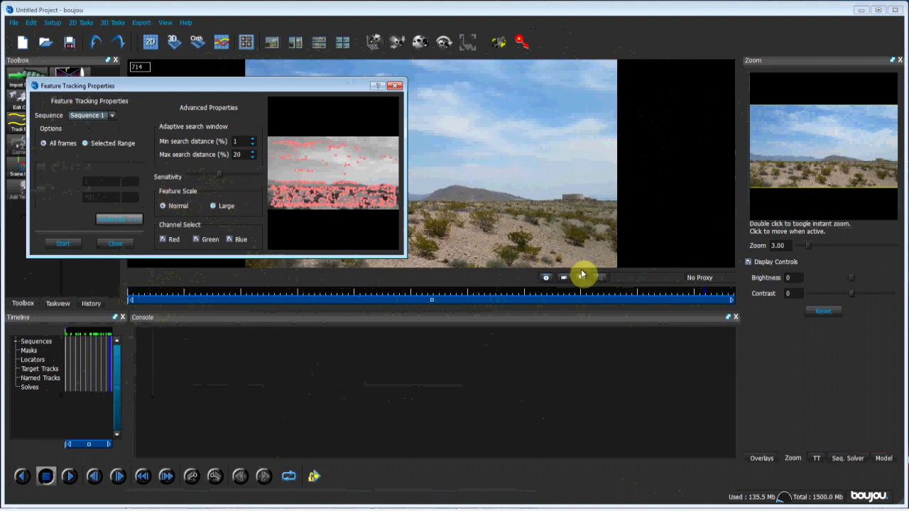
{"action": "left_click", "coordinate": [214, 206]}
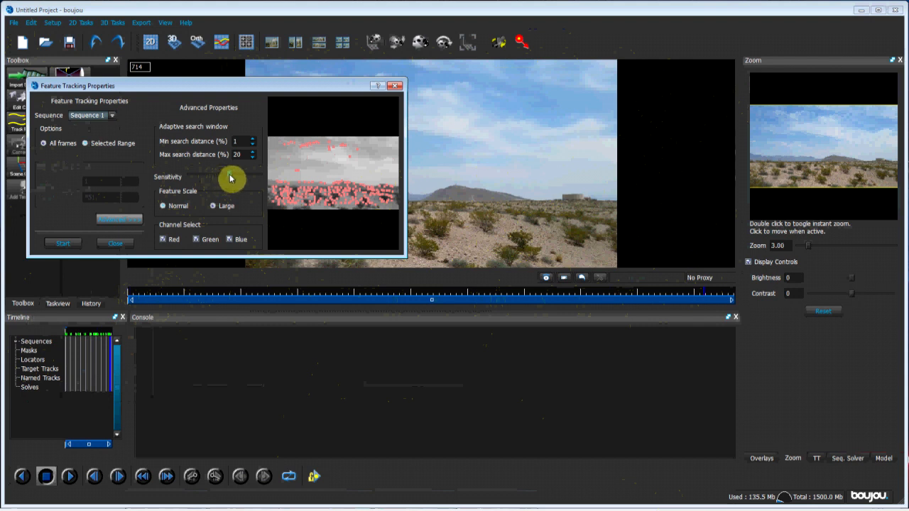
{"action": "mouse_move", "coordinate": [230, 178]}
{"action": "left_mouse_down"}
{"action": "mouse_move", "coordinate": [249, 178]}
{"action": "mouse_move", "coordinate": [220, 178]}
{"action": "left_mouse_up"}
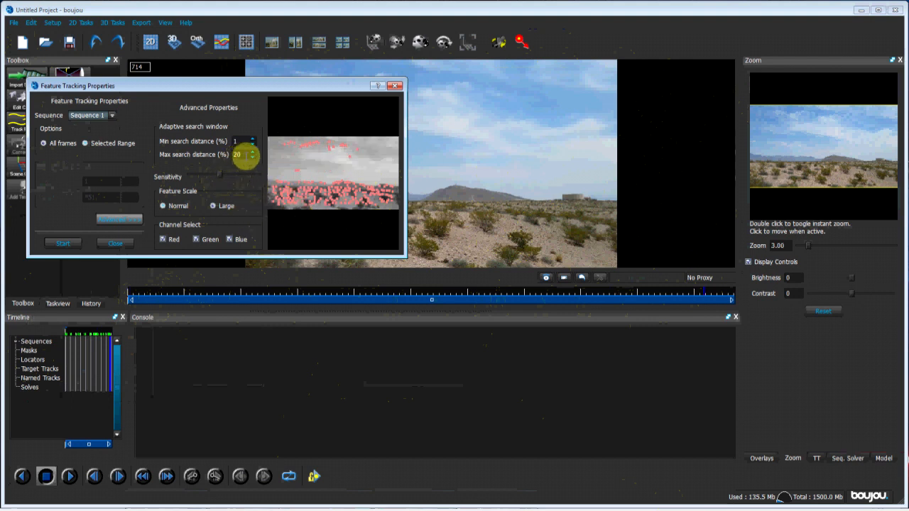
{"action": "double_click", "coordinate": [238, 156]}
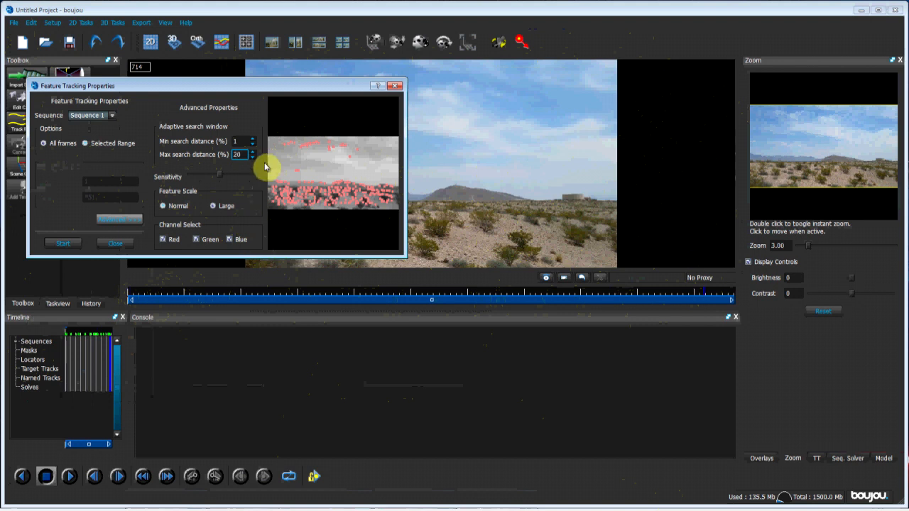
{"action": "left_click", "coordinate": [395, 85]}
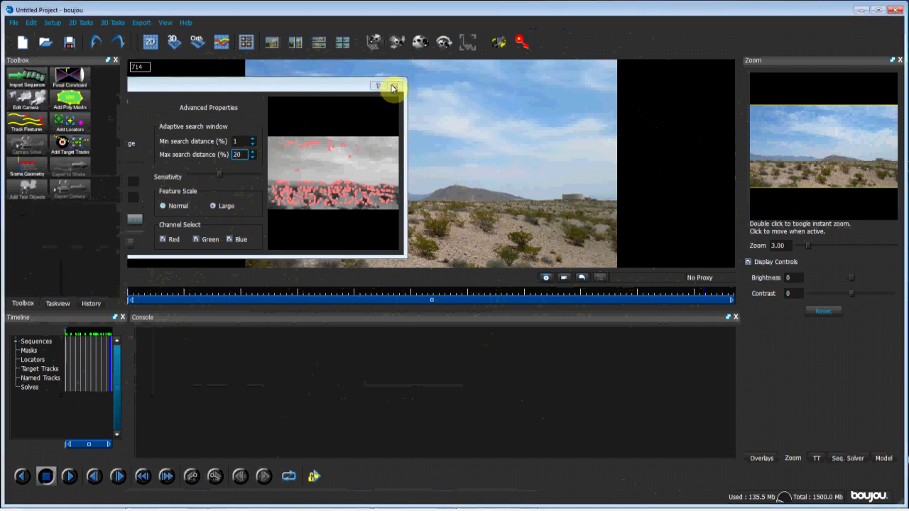
Switch to the other open boujou project, with its completed feature tracks, and go to the beginning of its sequence.
{"action": "mouse_move", "coordinate": [461, 506]}
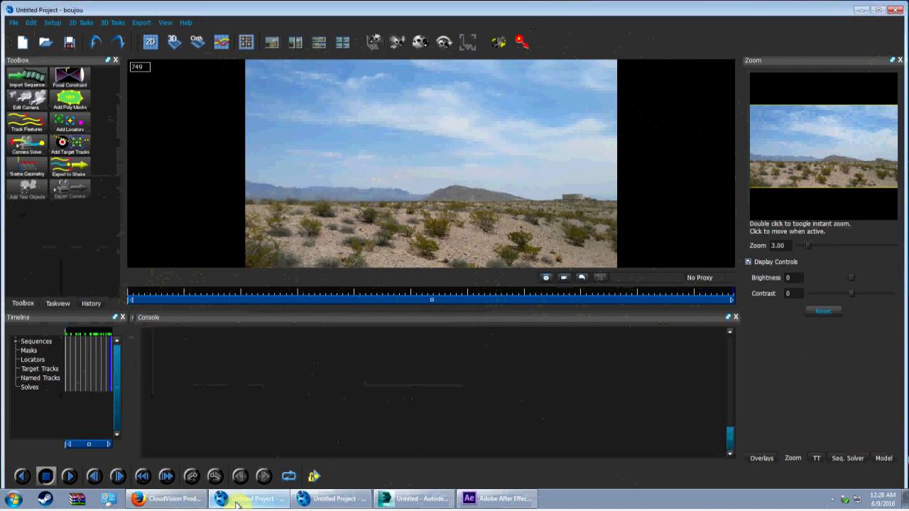
{"action": "left_click", "coordinate": [238, 501]}
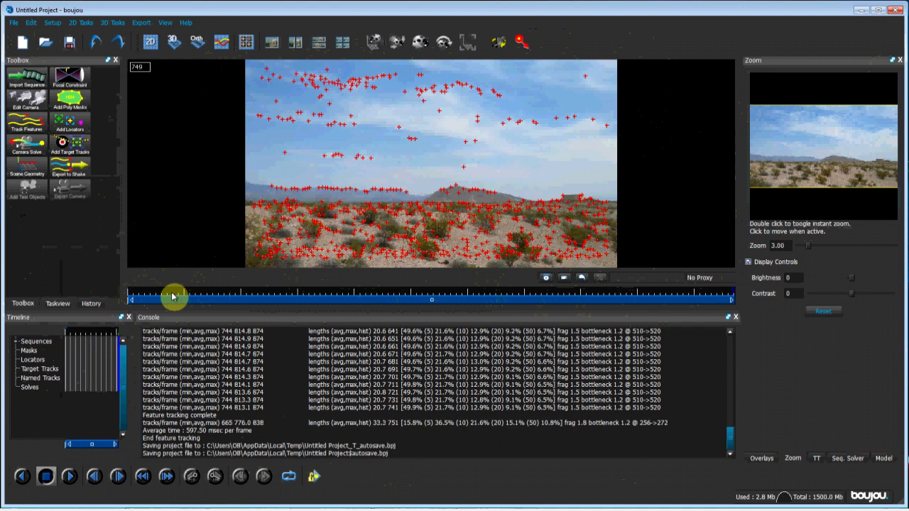
{"action": "left_click", "coordinate": [136, 296]}
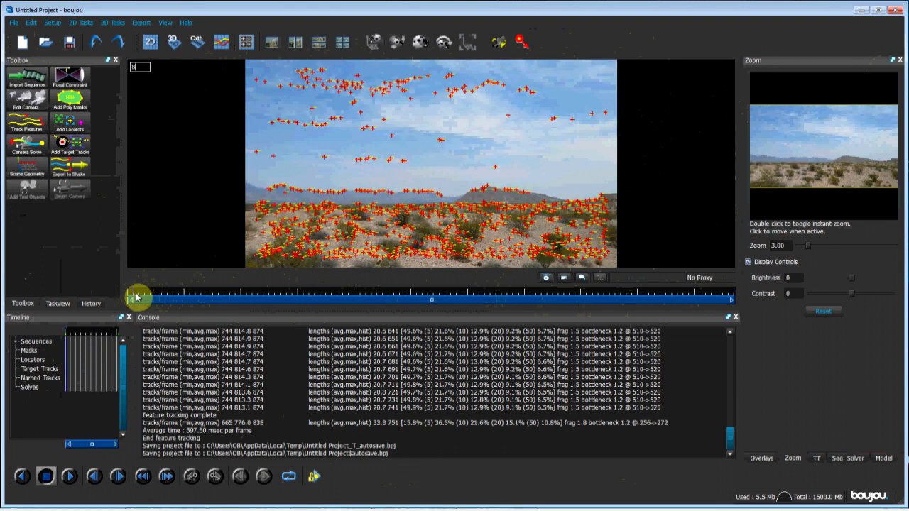
Scrub the sequence to about frame 325 to examine how the tracked features follow the footage.
{"action": "left_click_drag", "start_coordinate": [138, 296], "coordinate": [202, 294]}
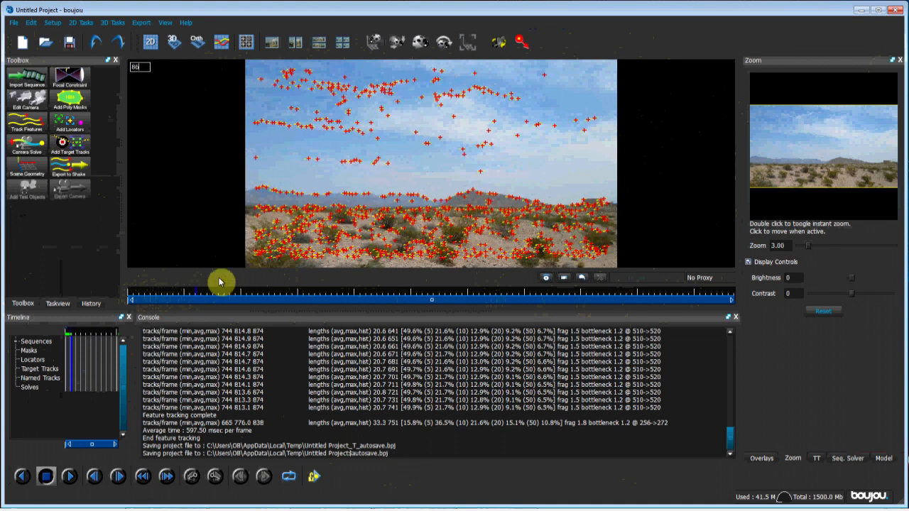
{"action": "scroll", "coordinate": [284, 235], "scroll_direction": "up", "scroll_amount": 1}
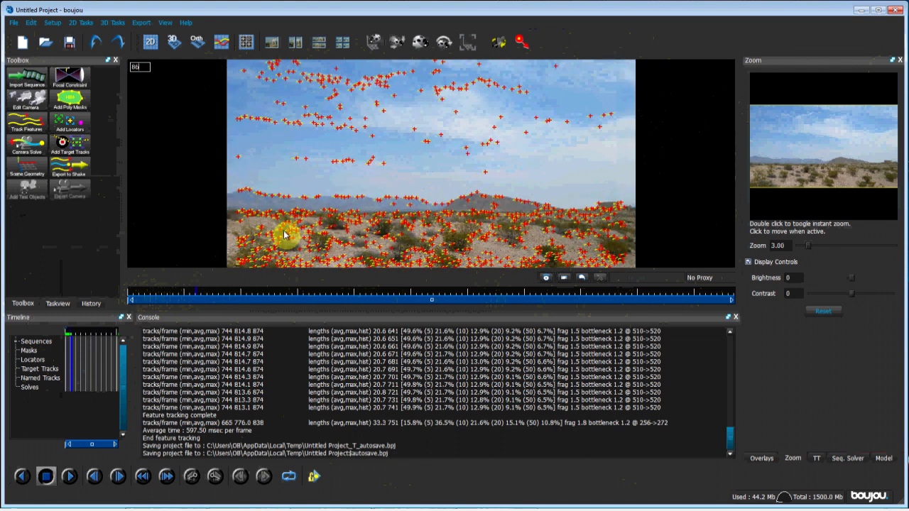
{"action": "scroll", "coordinate": [284, 236], "scroll_direction": "up", "scroll_amount": 1}
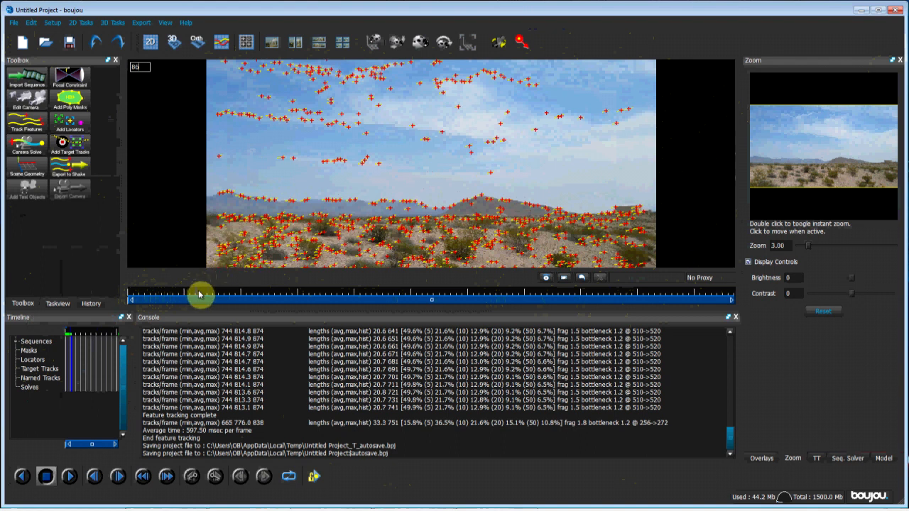
{"action": "left_click_drag", "start_coordinate": [199, 296], "coordinate": [250, 292]}
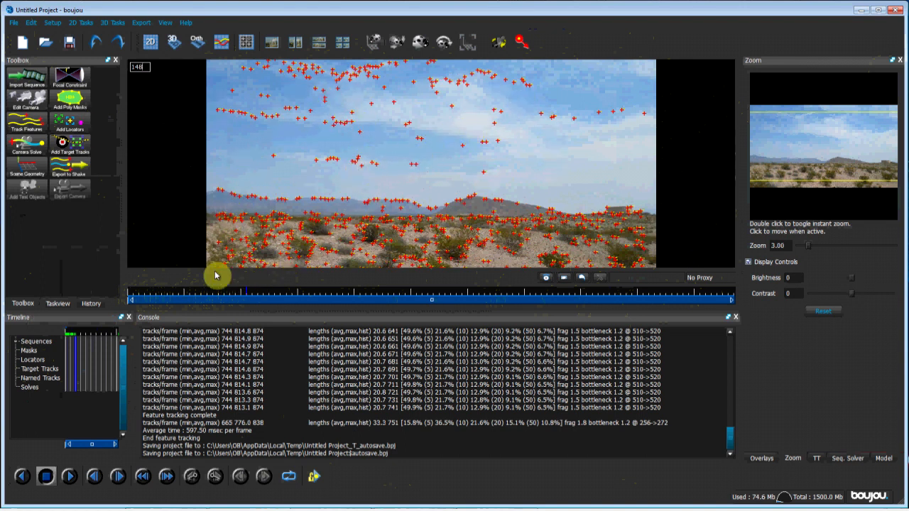
{"action": "left_click_drag", "start_coordinate": [237, 292], "coordinate": [338, 295]}
{"action": "left_click_drag", "start_coordinate": [350, 295], "coordinate": [401, 295]}
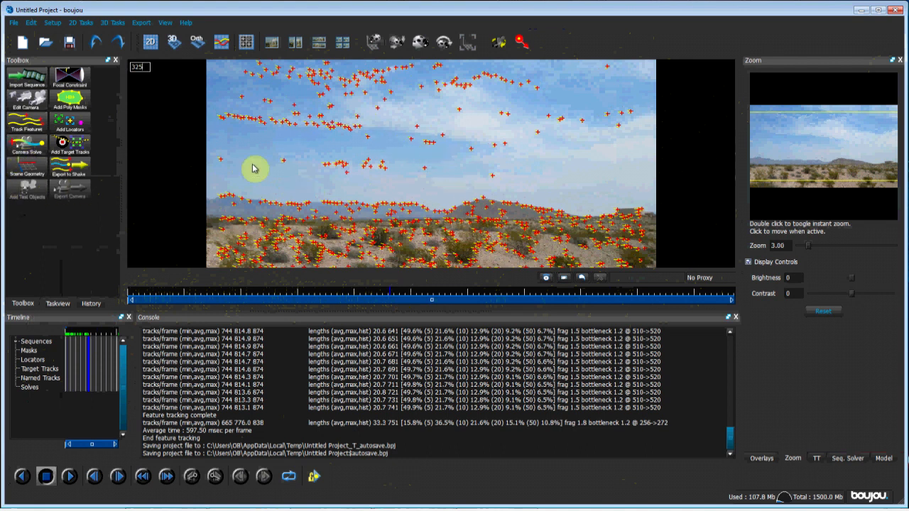
Run the camera solve on all frames of Sequence 1.
{"action": "left_click", "coordinate": [30, 154]}
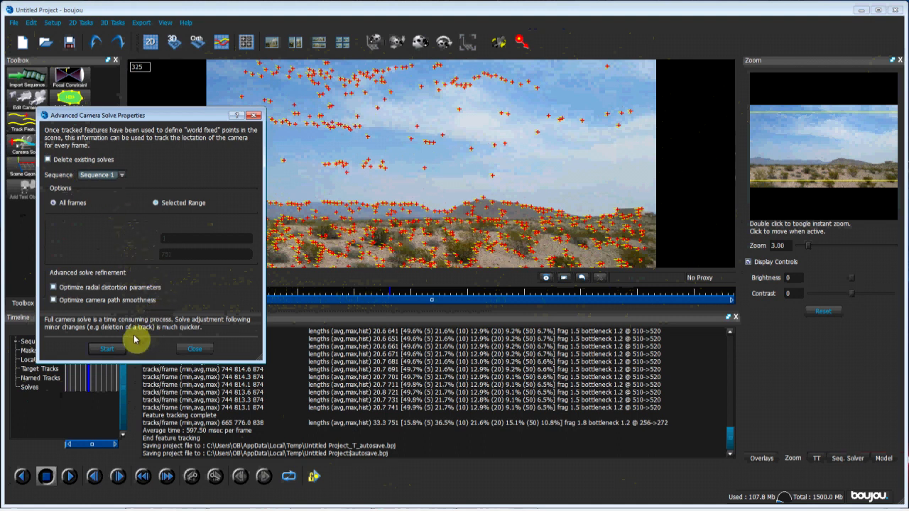
{"action": "left_click", "coordinate": [108, 348]}
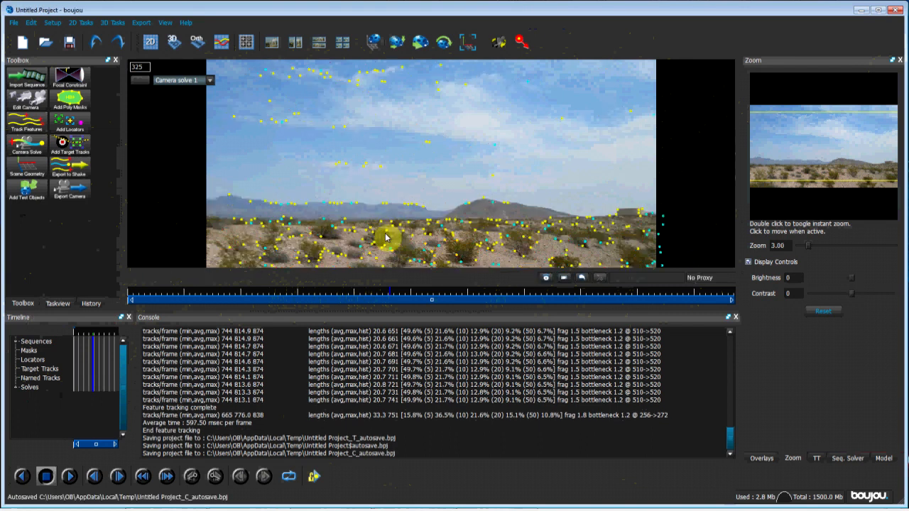
Examine how the solved points lie over the terrain, mountains and sky in the footage at frame 325.
{"action": "scroll", "coordinate": [394, 228], "scroll_direction": "down", "scroll_amount": 2}
{"action": "scroll", "coordinate": [394, 227], "scroll_direction": "up", "scroll_amount": 2}
{"action": "scroll", "coordinate": [394, 228], "scroll_direction": "down", "scroll_amount": 1}
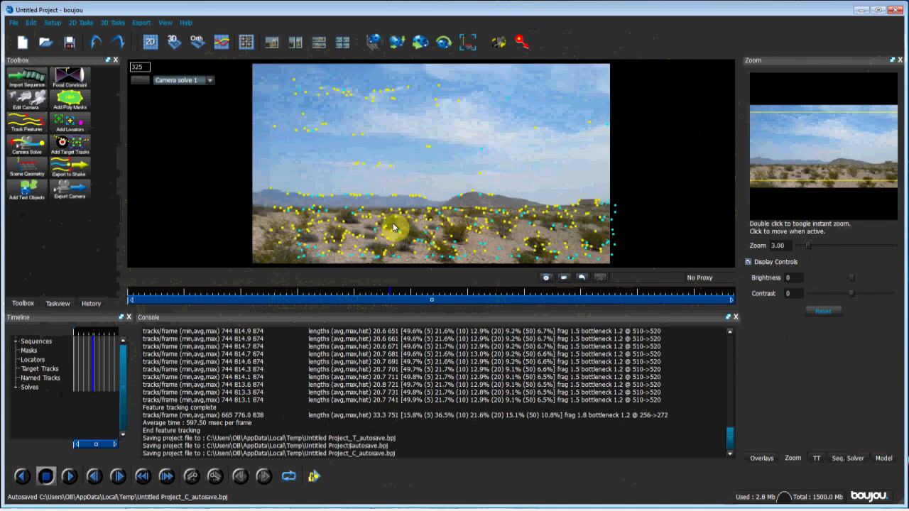
{"action": "scroll", "coordinate": [395, 228], "scroll_direction": "up", "scroll_amount": 2}
{"action": "scroll", "coordinate": [394, 227], "scroll_direction": "up", "scroll_amount": 1}
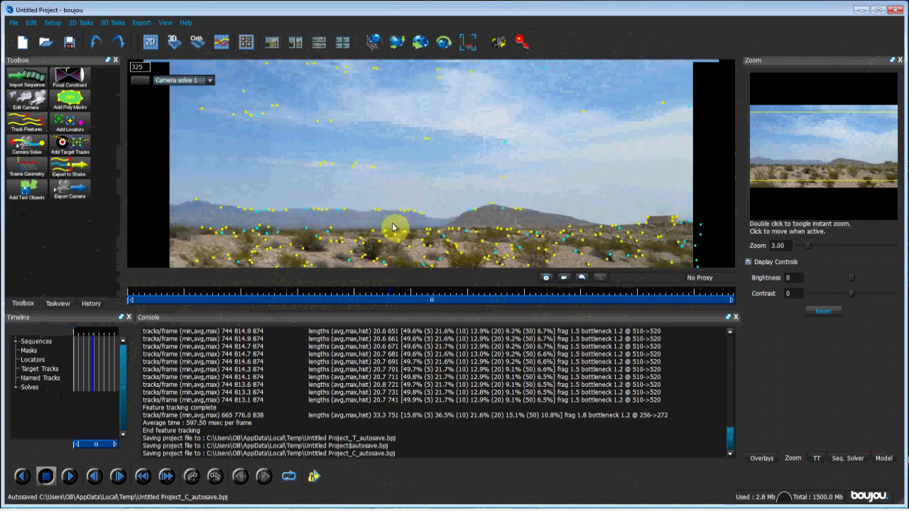
{"action": "scroll", "coordinate": [354, 218], "scroll_direction": "up", "scroll_amount": 2}
{"action": "scroll", "coordinate": [354, 218], "scroll_direction": "down", "scroll_amount": 2}
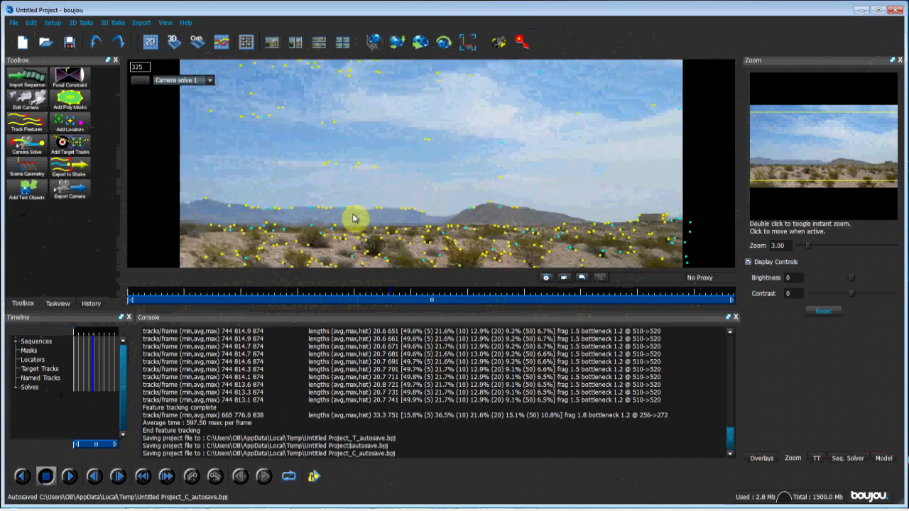
{"action": "scroll", "coordinate": [354, 218], "scroll_direction": "down", "scroll_amount": 4}
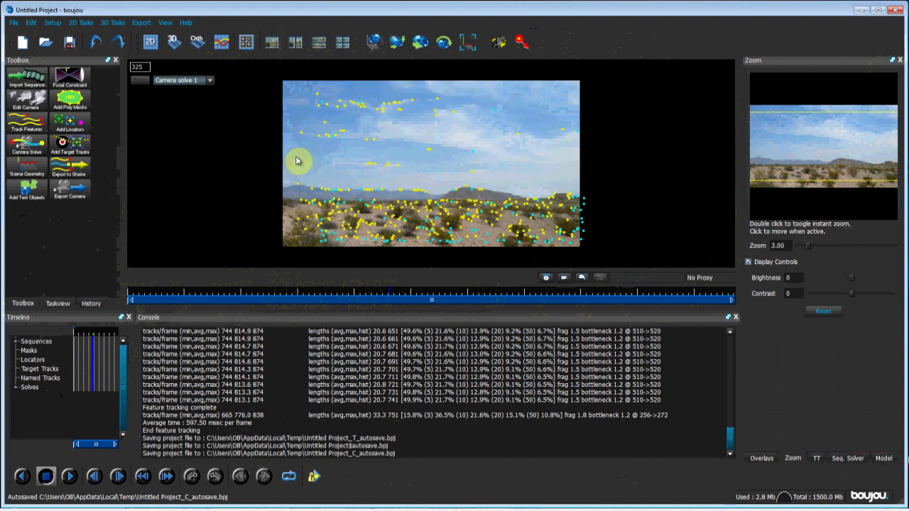
Inspect the solved point cloud in the 3D and orthographic views, and return to the 2D view.
{"action": "left_click", "coordinate": [173, 44]}
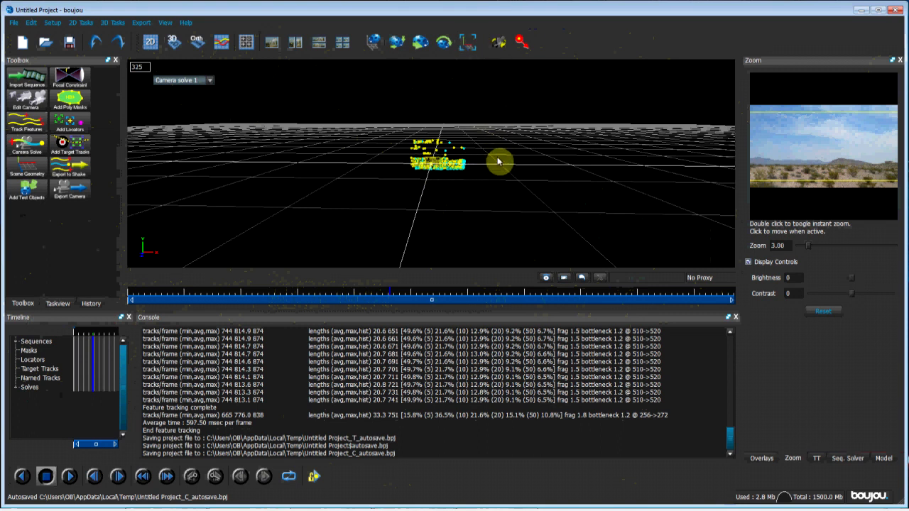
{"action": "left_click", "coordinate": [196, 42]}
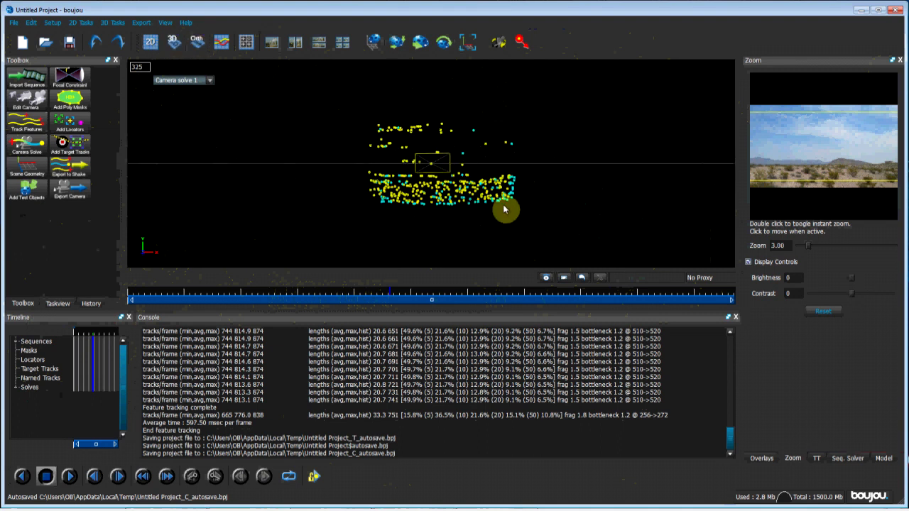
{"action": "left_click", "coordinate": [150, 42]}
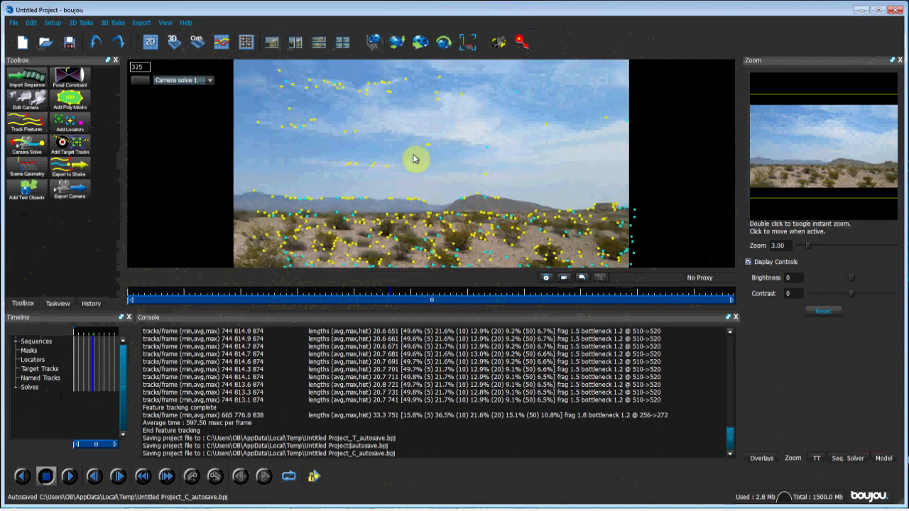
{"action": "left_click", "coordinate": [174, 41]}
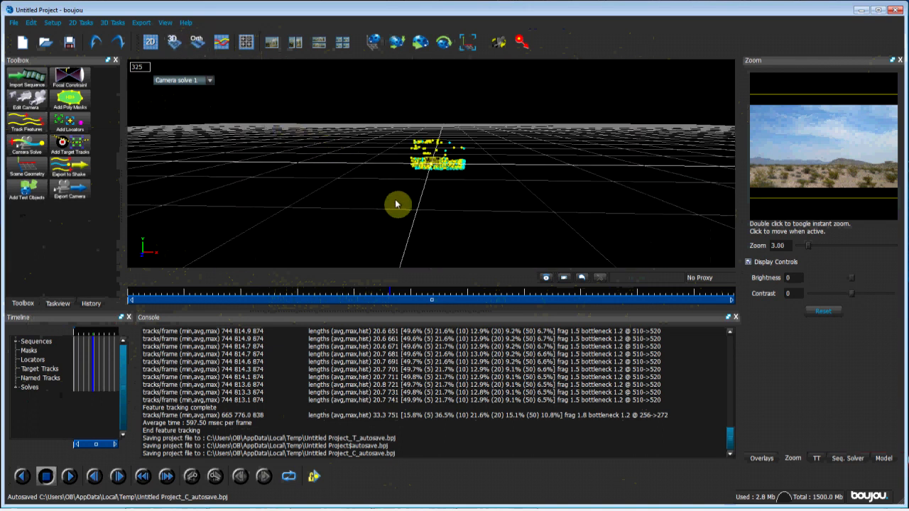
{"action": "right_click", "coordinate": [332, 215]}
{"action": "left_click", "coordinate": [483, 192]}
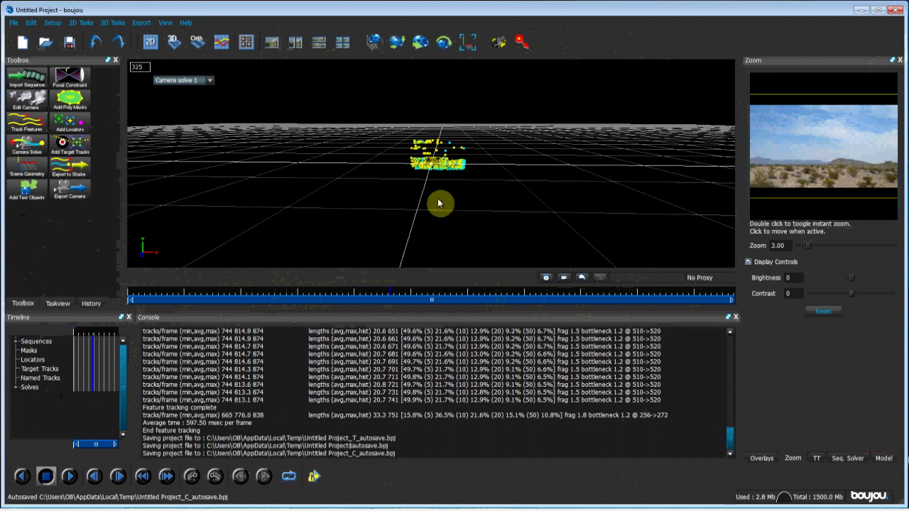
{"action": "left_click", "coordinate": [154, 45]}
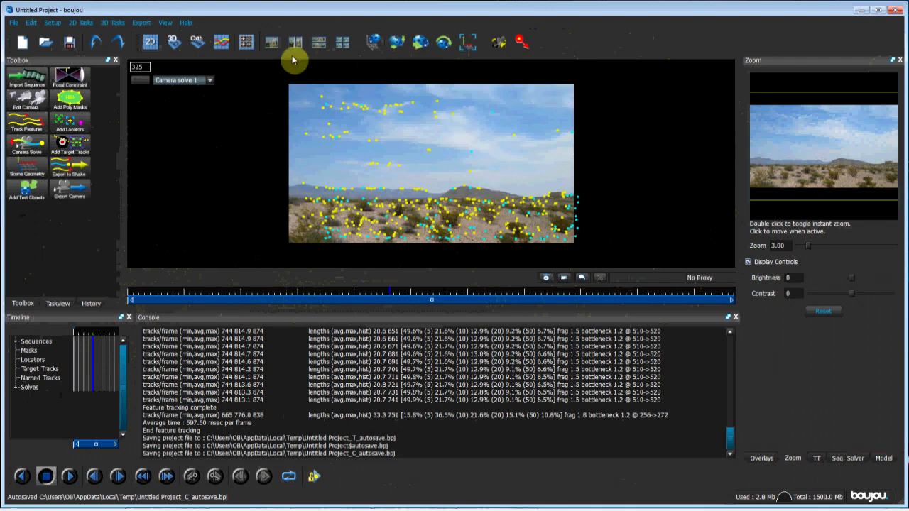
Begin a camera solve export and set its export type to After Effects (Maya) (*.ma), after trying 3D Studio Max (*.ms).
{"action": "left_click", "coordinate": [144, 22]}
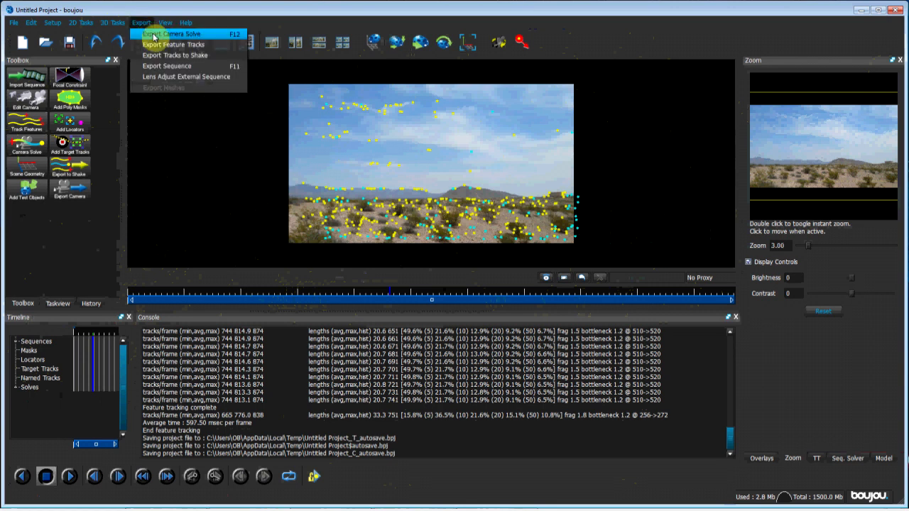
{"action": "left_click", "coordinate": [153, 36]}
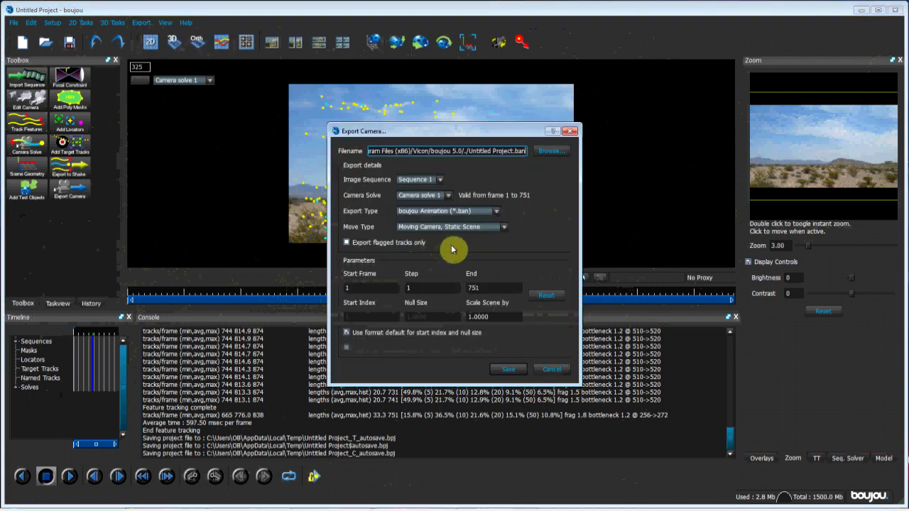
{"action": "left_click", "coordinate": [426, 212]}
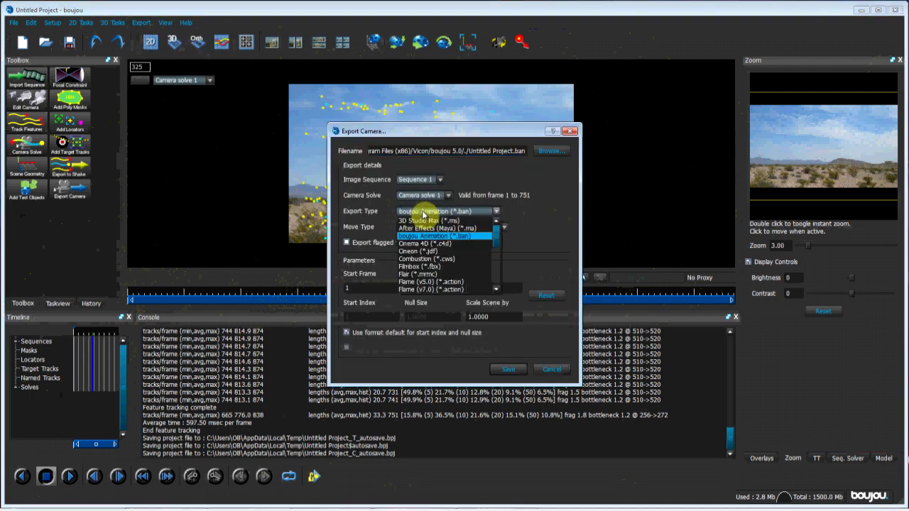
{"action": "left_click", "coordinate": [431, 221]}
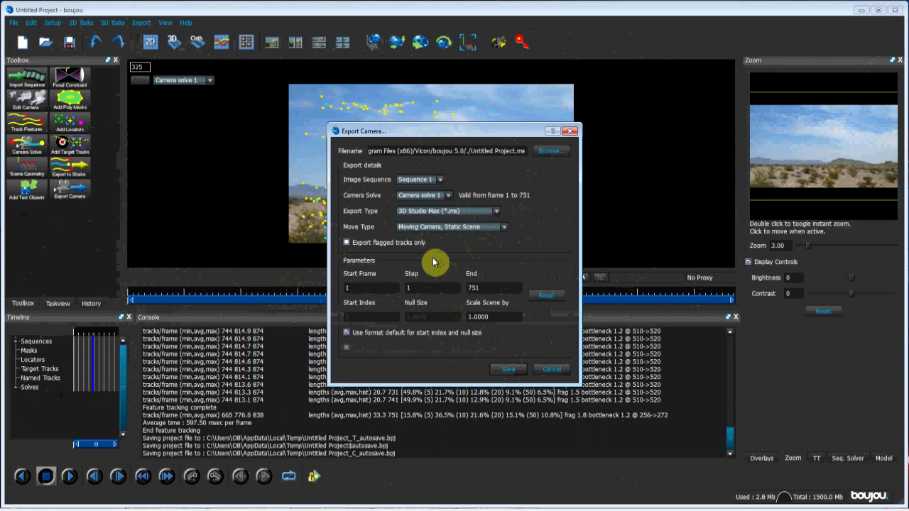
{"action": "left_click", "coordinate": [410, 213]}
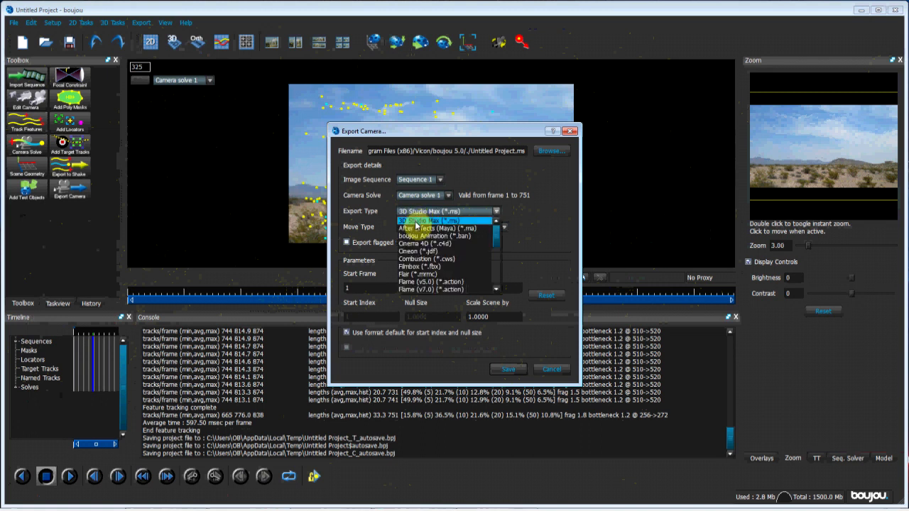
{"action": "left_click", "coordinate": [418, 229]}
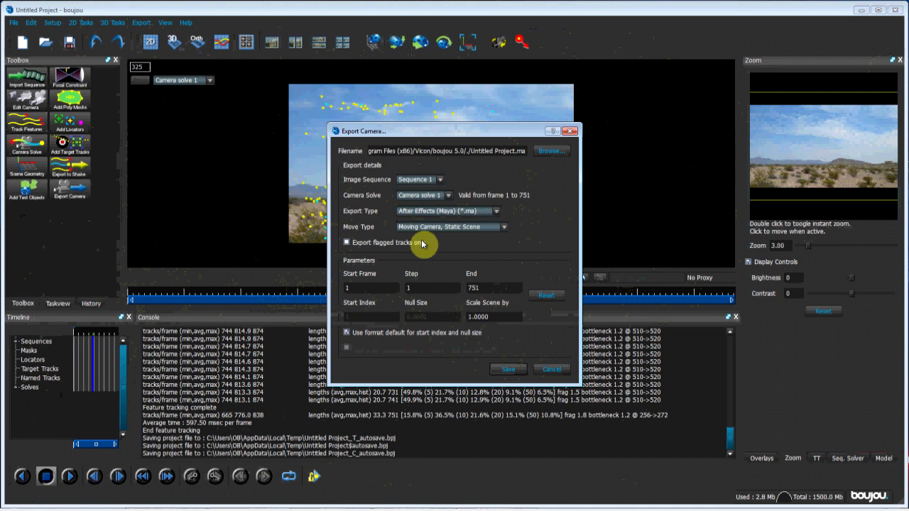
Set the export's scene scale to 1000, and change the export type to 3D Studio Max (*.ms).
{"action": "double_click", "coordinate": [493, 318]}
{"action": "key", "text": "BackSpace"}
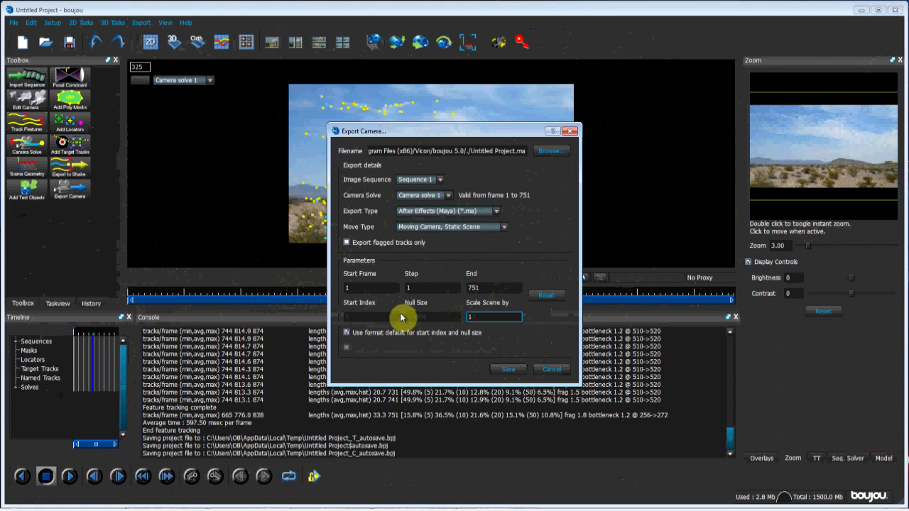
{"action": "key", "text": "BackSpace"}
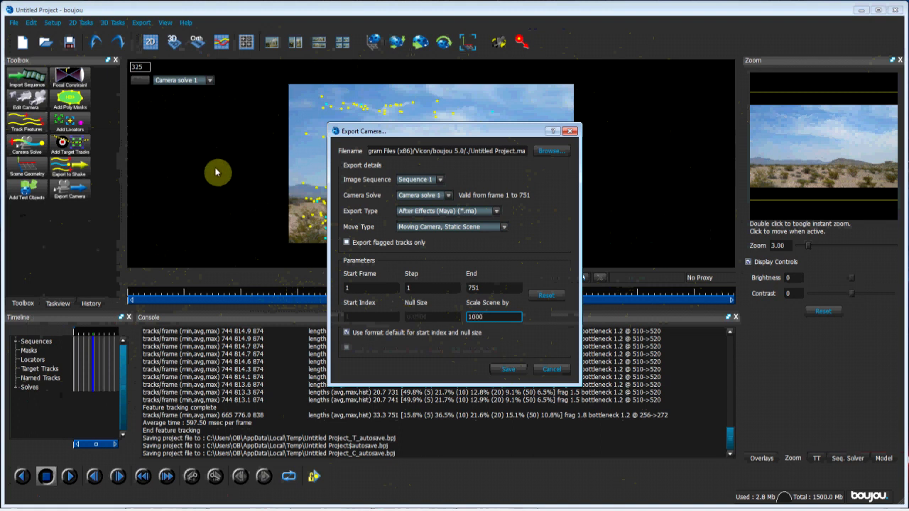
{"action": "left_click", "coordinate": [468, 214]}
{"action": "left_click", "coordinate": [456, 225]}
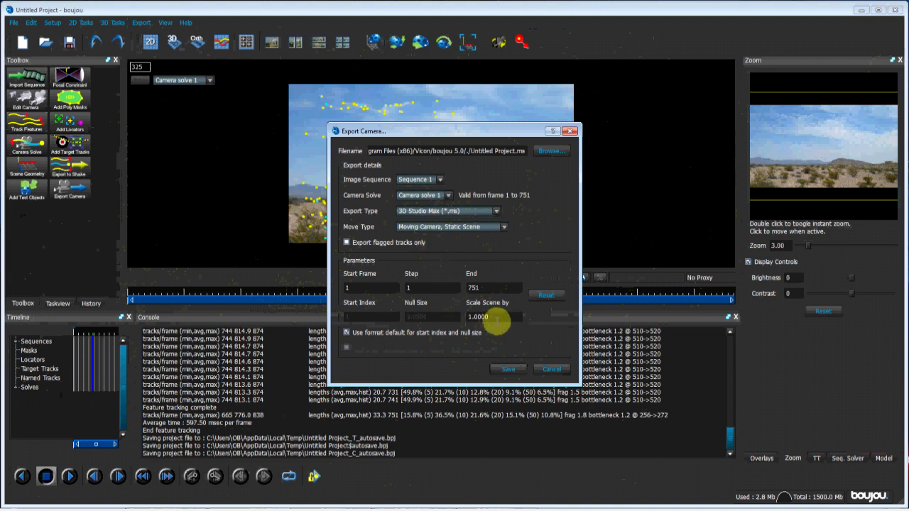
{"action": "left_click", "coordinate": [421, 211]}
{"action": "left_click", "coordinate": [438, 228]}
{"action": "double_click", "coordinate": [494, 317]}
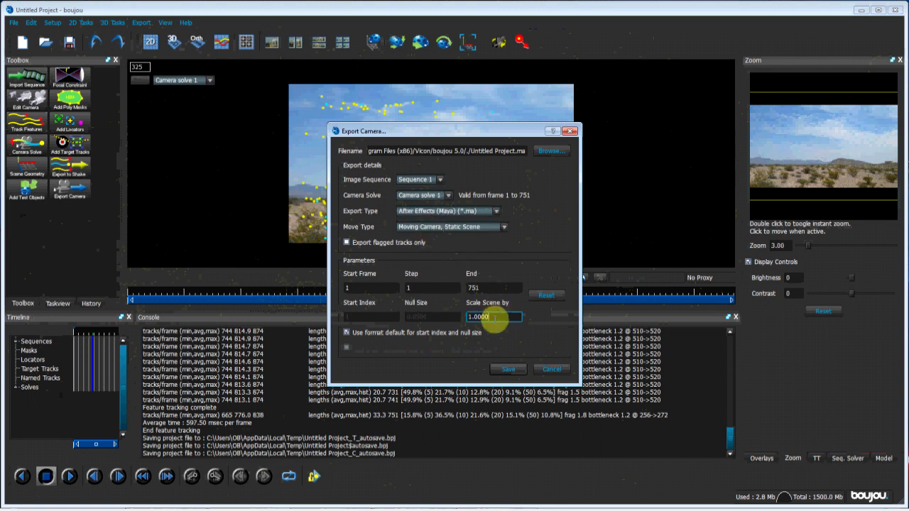
{"action": "key", "text": "BackSpace"}
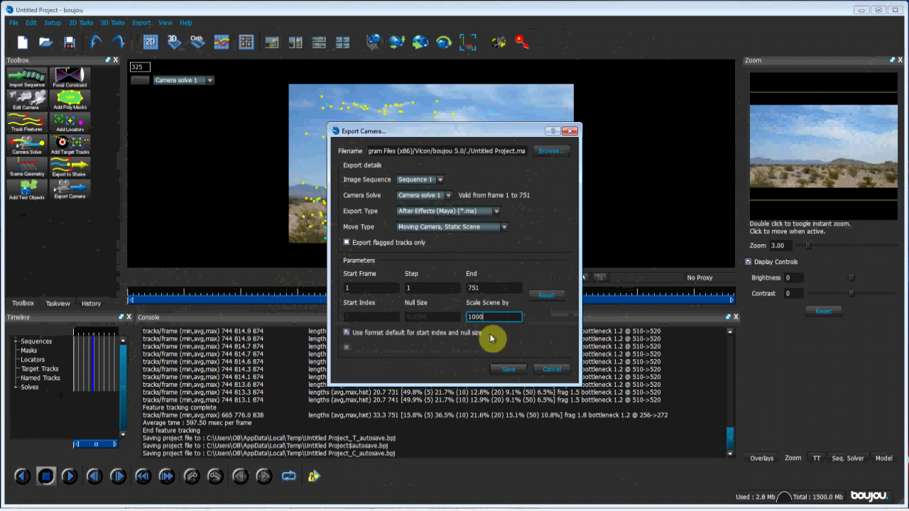
{"action": "left_click", "coordinate": [553, 369]}
Close both open boujou windows, discarding the unsaved changes to their projects.
{"action": "left_click", "coordinate": [896, 9]}
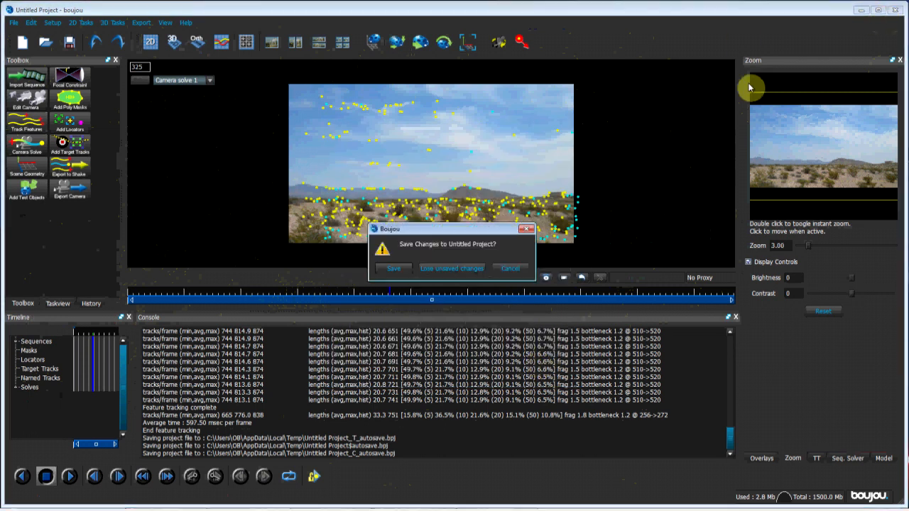
{"action": "left_click", "coordinate": [436, 269]}
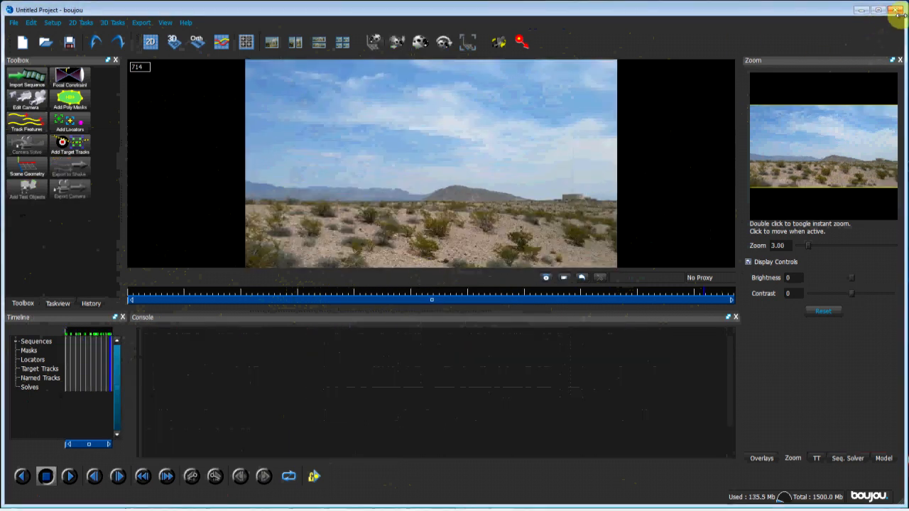
{"action": "left_click", "coordinate": [901, 11]}
{"action": "left_click", "coordinate": [432, 272]}
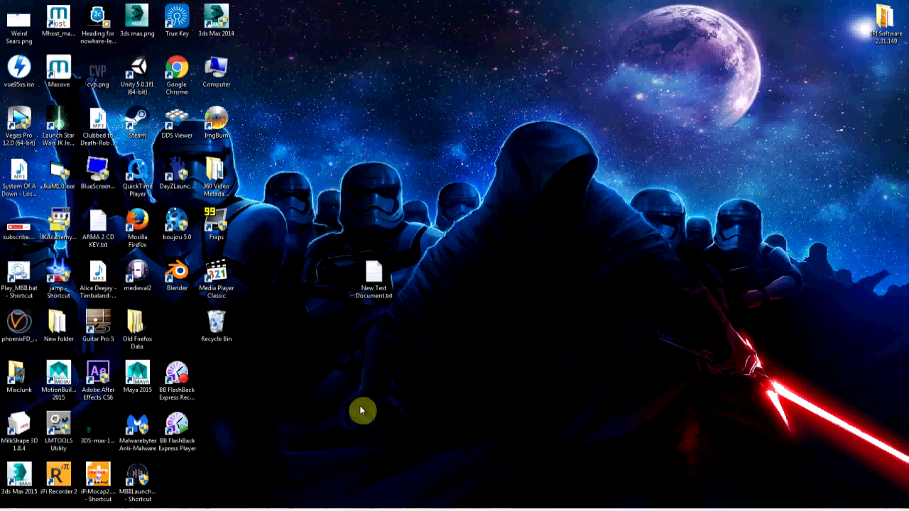
Switch to 3ds Max 2014, start running a MAXScript file, and browse to the Kaiju folder in My Documents.
{"action": "left_click", "coordinate": [249, 501]}
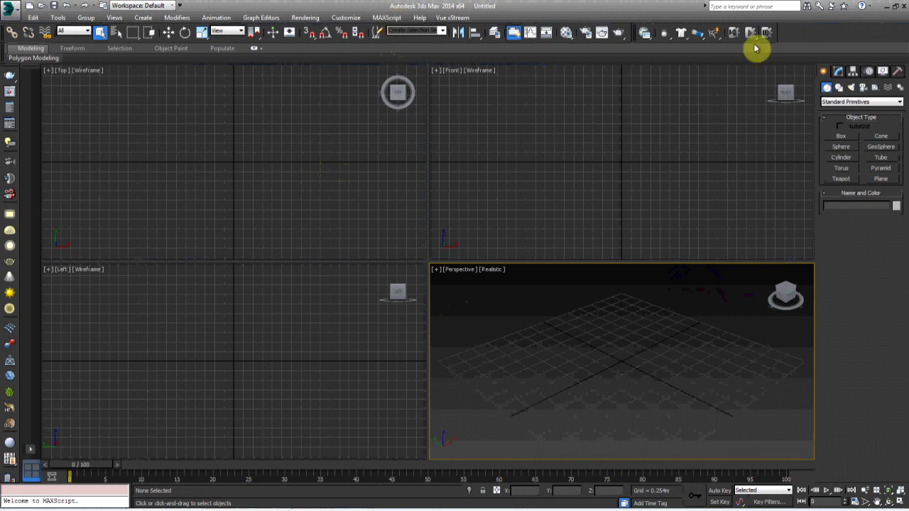
{"action": "left_click", "coordinate": [384, 19]}
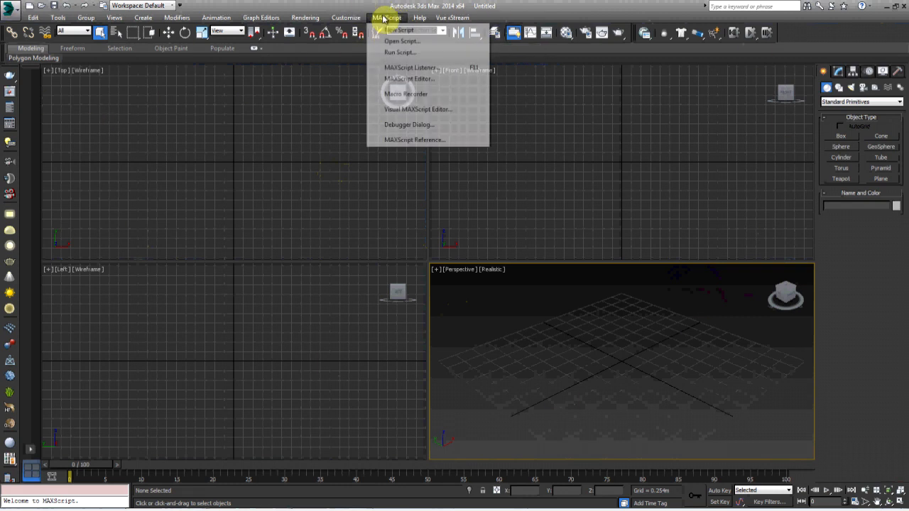
{"action": "left_click", "coordinate": [398, 53]}
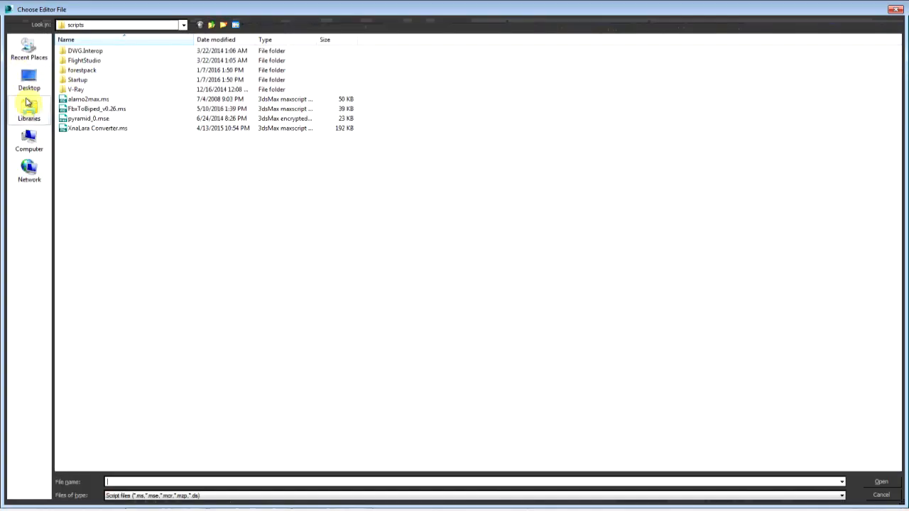
{"action": "left_click", "coordinate": [76, 26]}
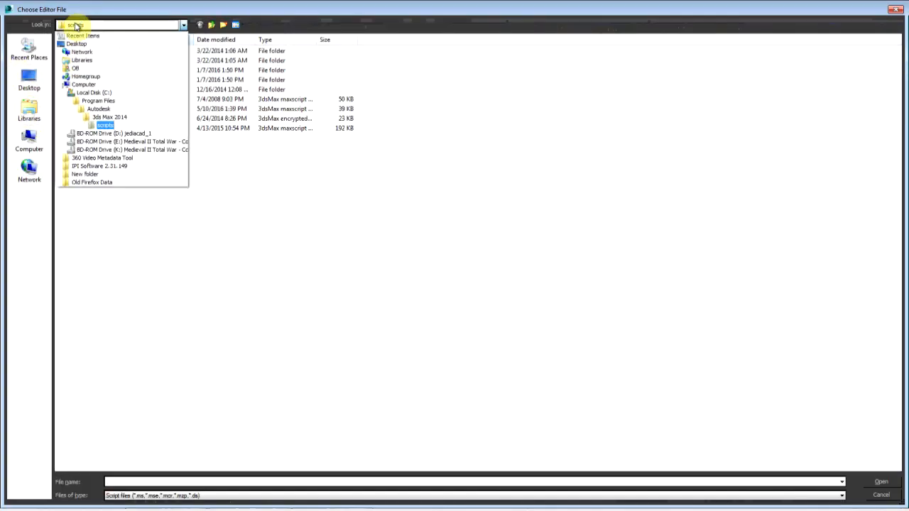
{"action": "left_click", "coordinate": [95, 71]}
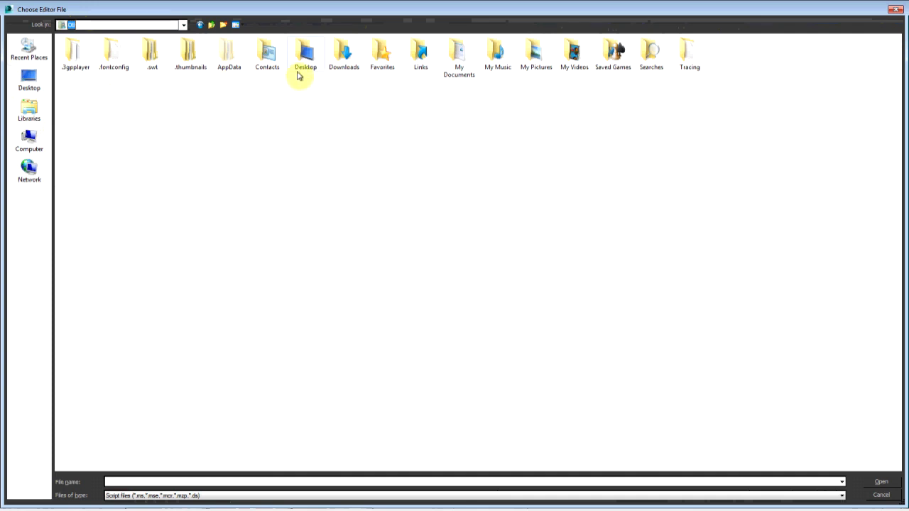
{"action": "double_click", "coordinate": [471, 67]}
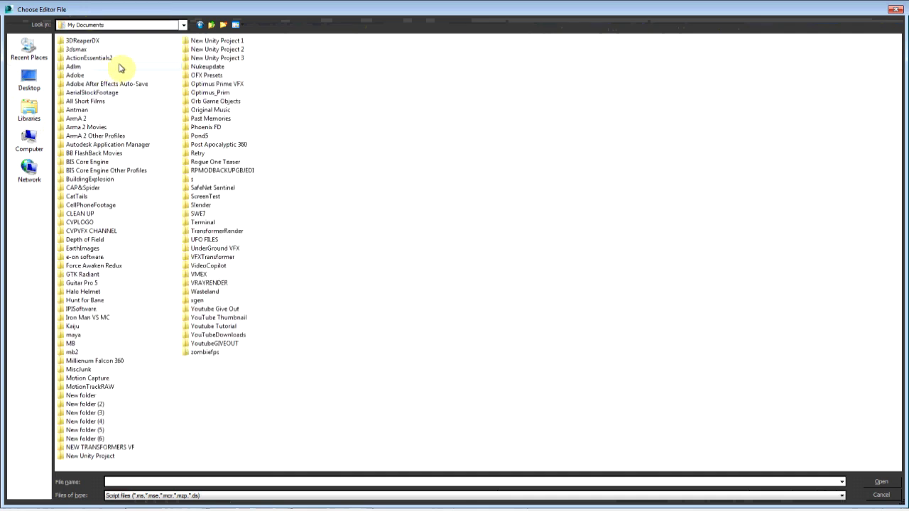
{"action": "double_click", "coordinate": [76, 328]}
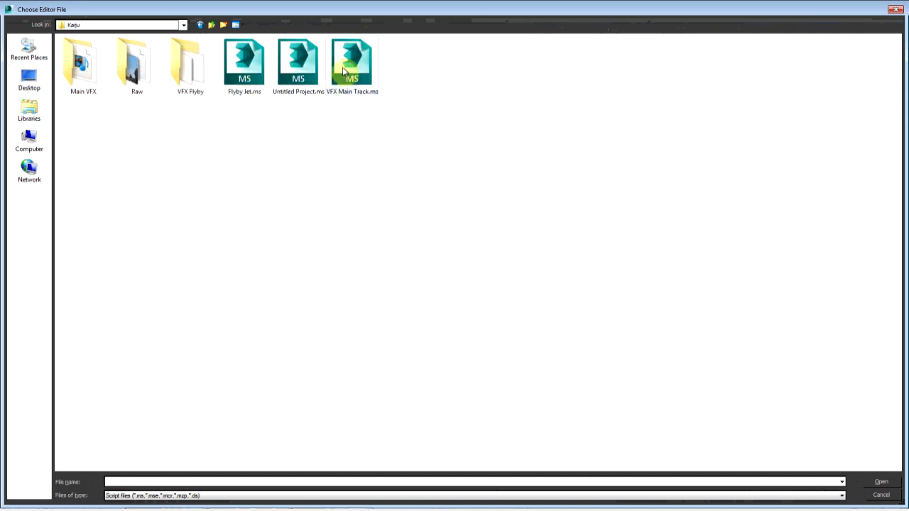
Run the Untitled Project.ms script from the Kaiju folder and dismiss the exception message.
{"action": "left_click", "coordinate": [348, 76]}
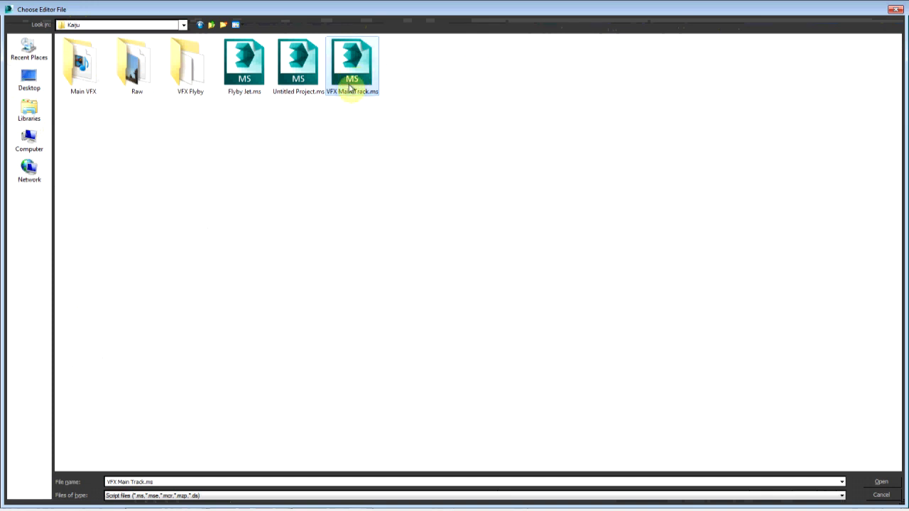
{"action": "left_click", "coordinate": [290, 79]}
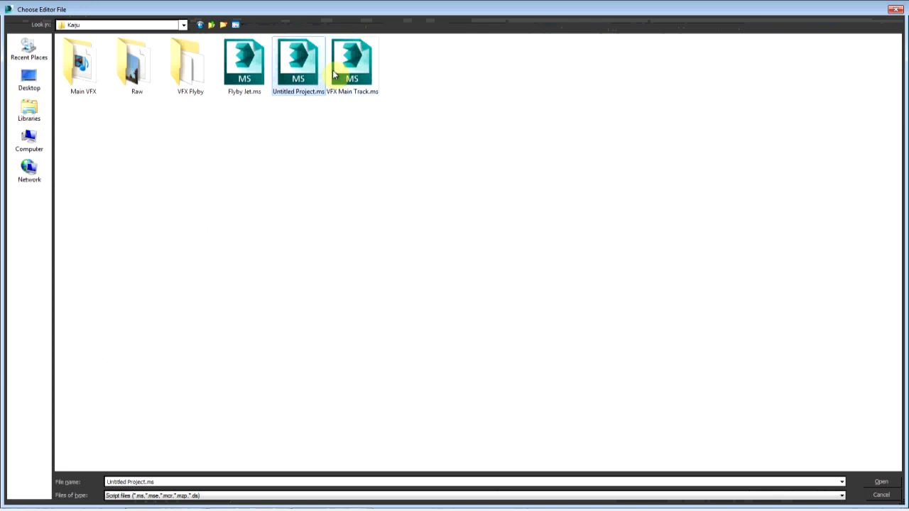
{"action": "double_click", "coordinate": [298, 79]}
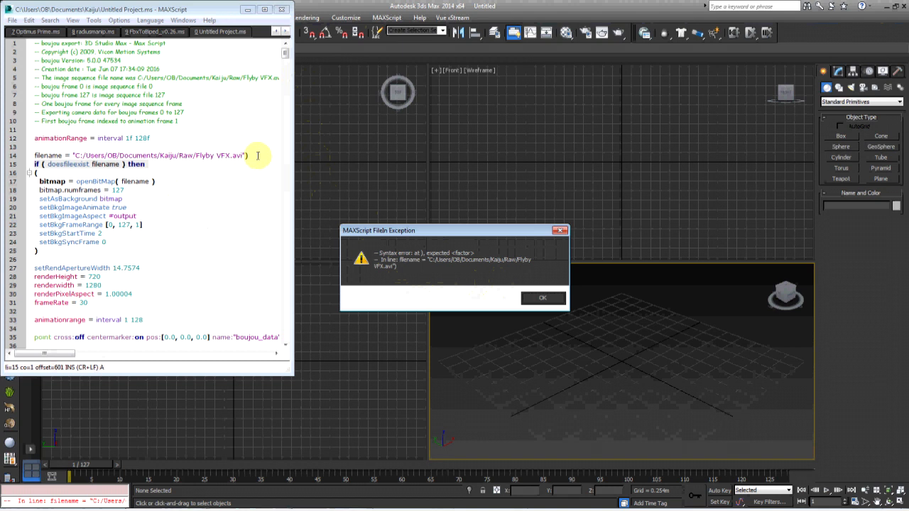
{"action": "left_click", "coordinate": [543, 298]}
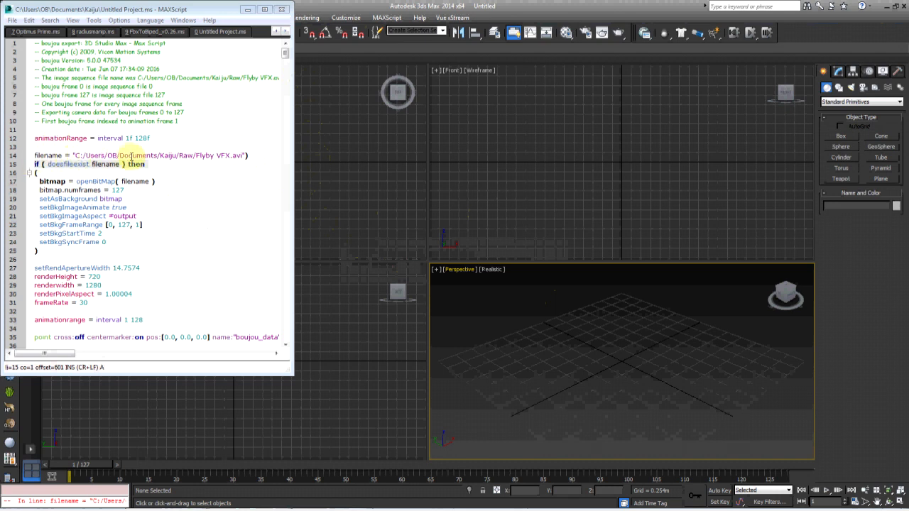
Delete the stray closing parenthesis after the Flyby VFX.avi path in line 14, save the script, and close the editor.
{"action": "left_click", "coordinate": [247, 156]}
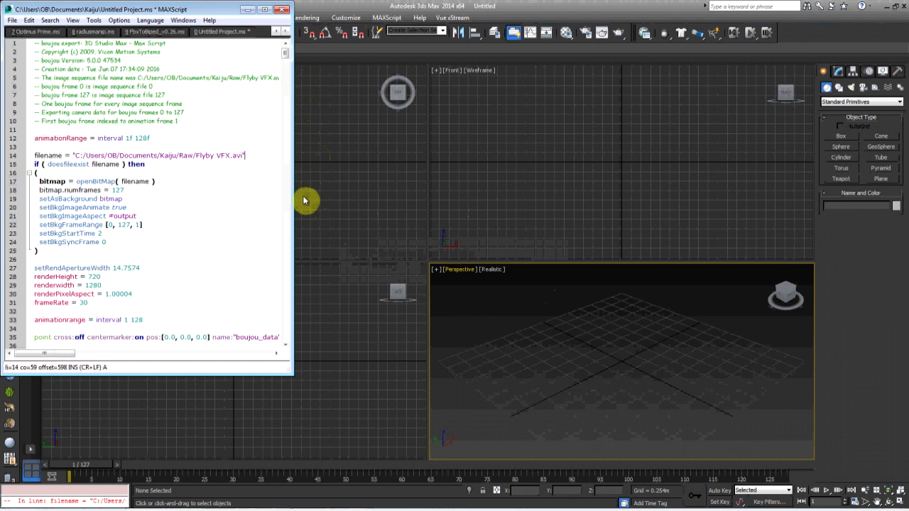
{"action": "left_click", "coordinate": [12, 20]}
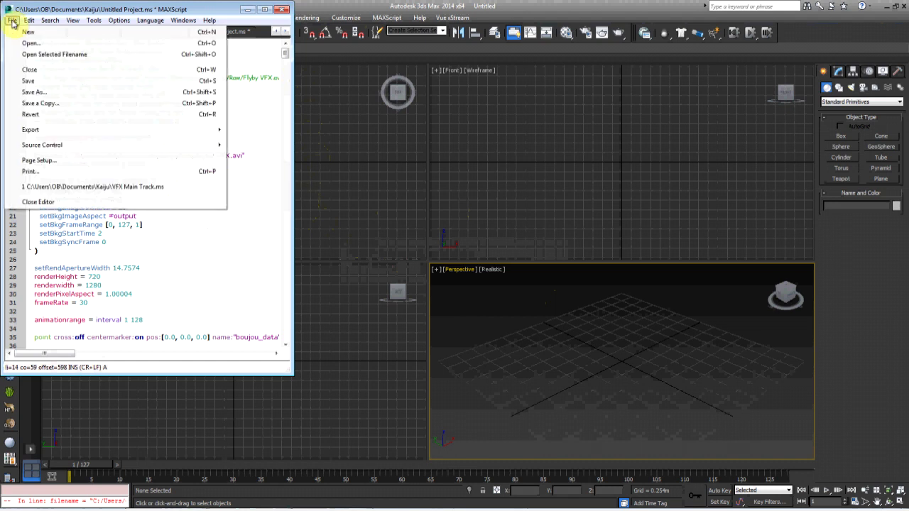
{"action": "left_click", "coordinate": [29, 81]}
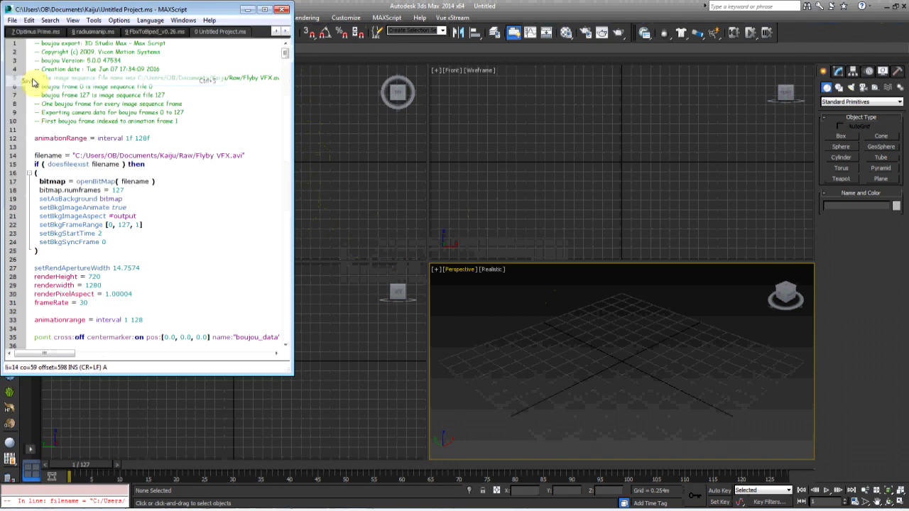
{"action": "left_click", "coordinate": [286, 14]}
Run the VFX Main Track.ms script to import the main footage's camera solve into the scene.
{"action": "left_click", "coordinate": [381, 17]}
{"action": "left_click", "coordinate": [395, 53]}
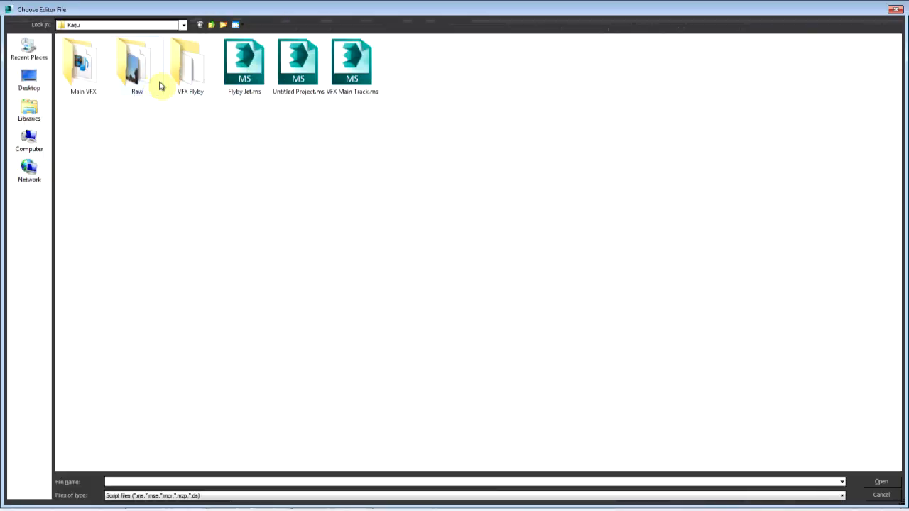
{"action": "left_click", "coordinate": [368, 79]}
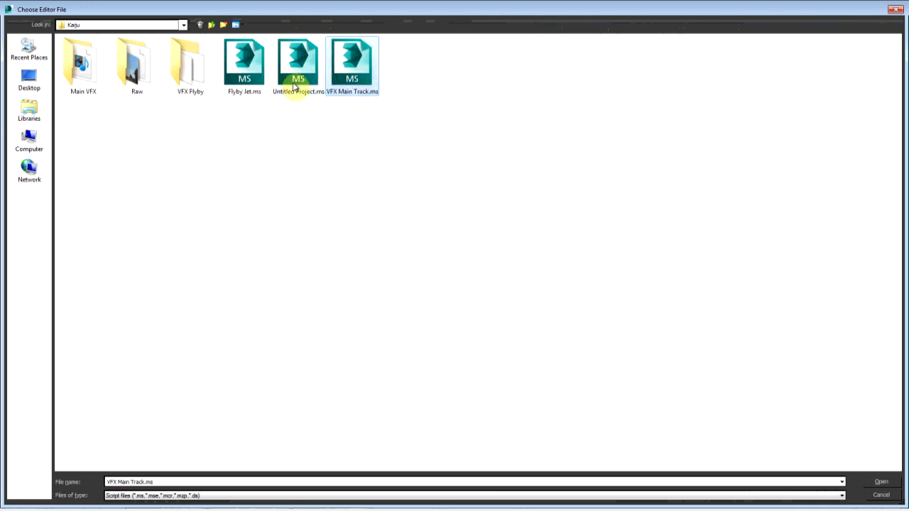
{"action": "double_click", "coordinate": [350, 71]}
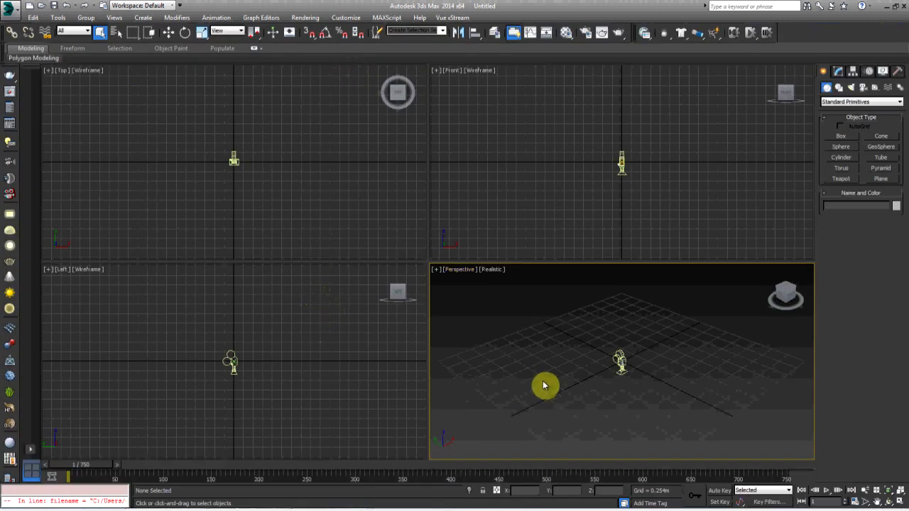
Look through Camera_1, scrub part of the animation, and return to frame 1.
{"action": "middle_click_drag", "start_coordinate": [591, 373], "coordinate": [595, 376], "text": "alt"}
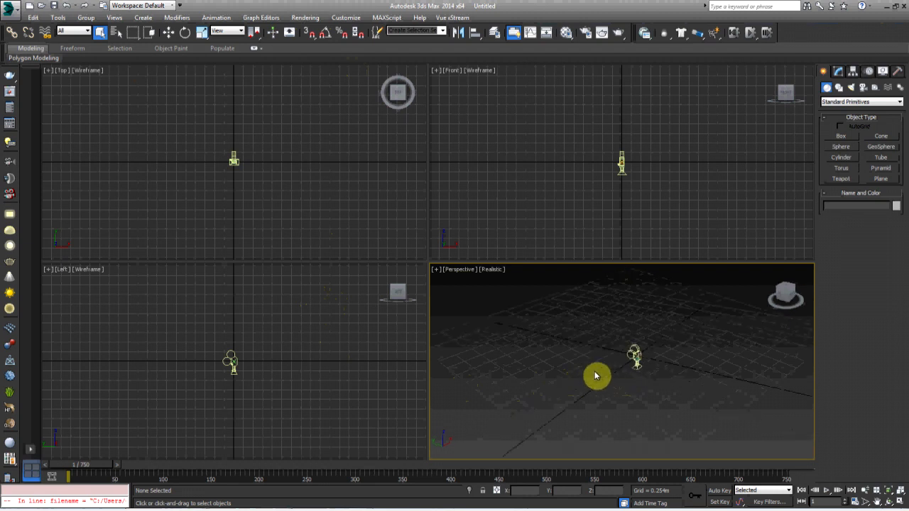
{"action": "key", "text": "c"}
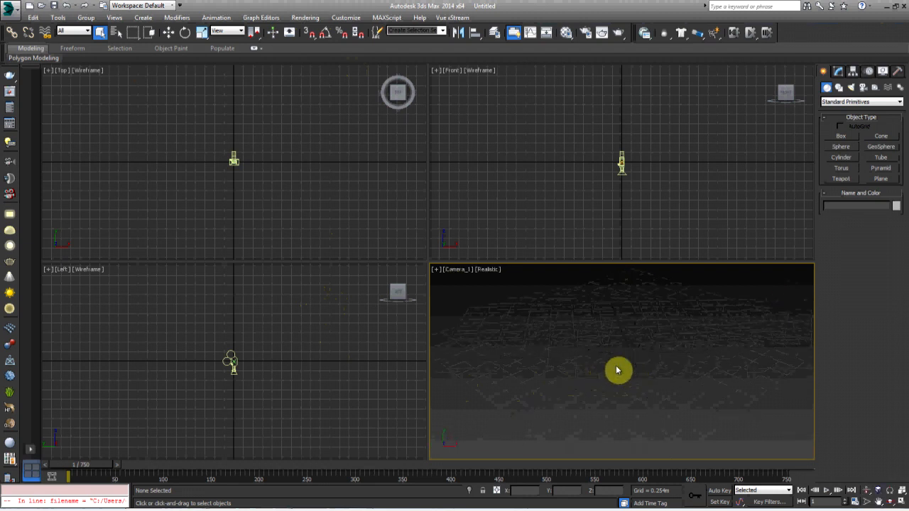
{"action": "left_click_drag", "start_coordinate": [95, 471], "coordinate": [248, 471]}
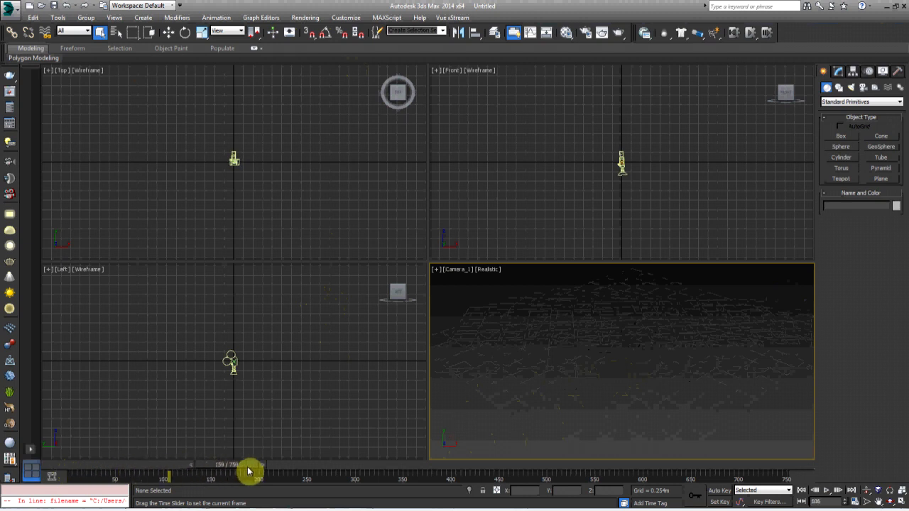
{"action": "left_click", "coordinate": [802, 491]}
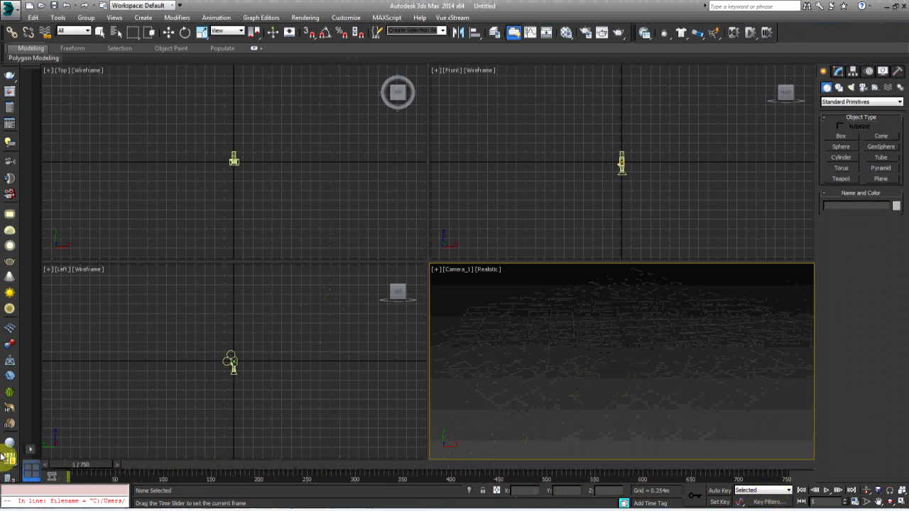
Switch the camera viewport back to Perspective, select Camera_1, and frame it in the view.
{"action": "key", "text": "q"}
{"action": "key", "text": "p"}
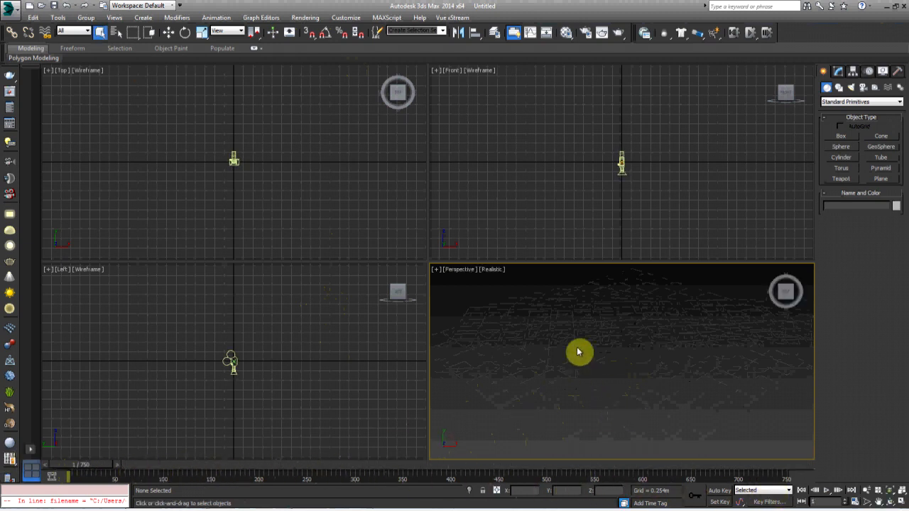
{"action": "scroll", "coordinate": [579, 352], "scroll_direction": "down", "scroll_amount": 3}
{"action": "middle_click_drag", "start_coordinate": [579, 351], "coordinate": [585, 323], "text": "alt"}
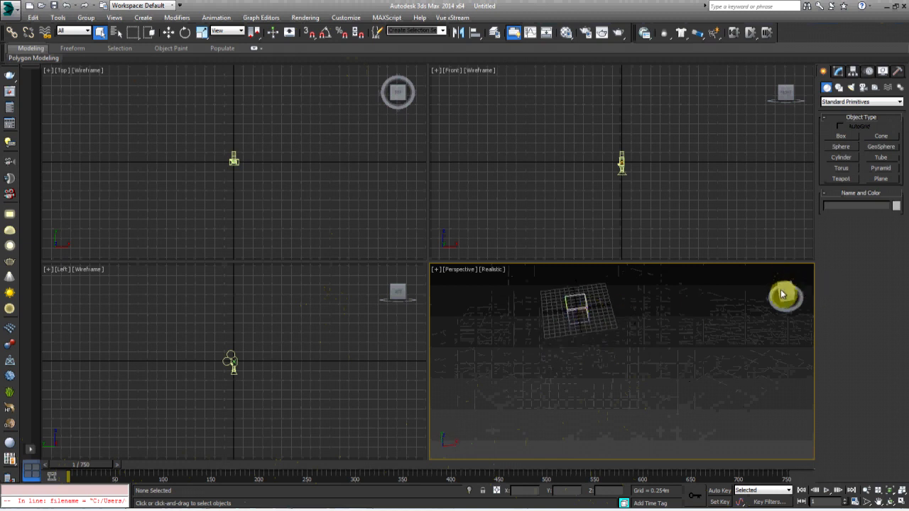
{"action": "left_click", "coordinate": [576, 302]}
{"action": "key", "text": "z"}
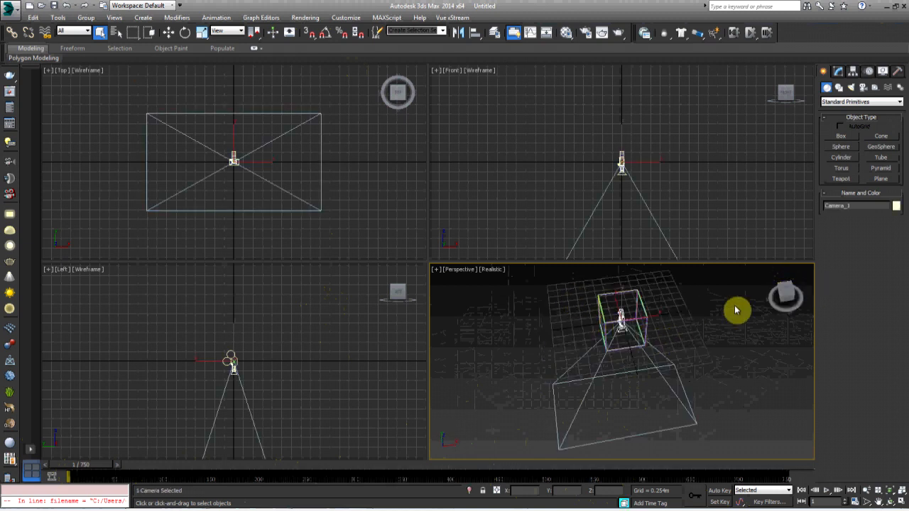
{"action": "middle_click_drag", "start_coordinate": [741, 307], "coordinate": [607, 365], "text": "alt"}
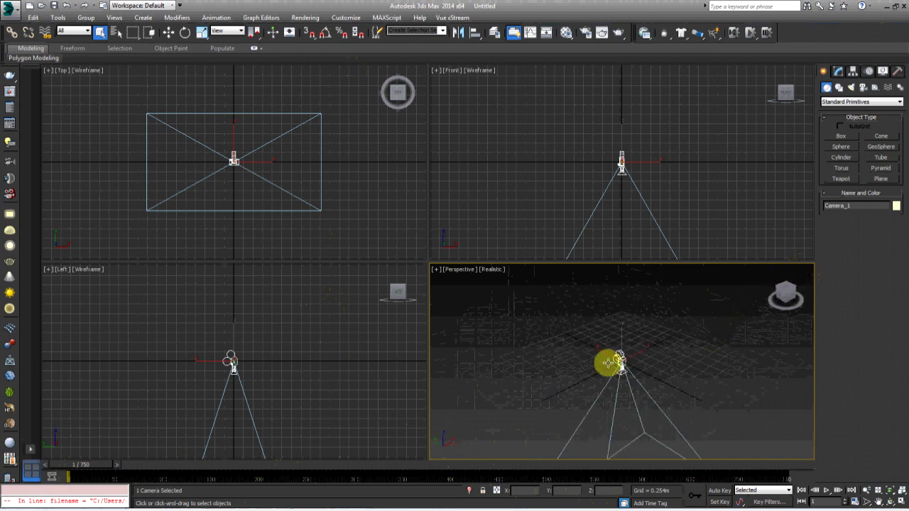
Maximize the Perspective viewport, play the animation to examine Camera_1's motion, and return to frame 1.
{"action": "left_click", "coordinate": [898, 501]}
{"action": "middle_click_drag", "start_coordinate": [390, 289], "coordinate": [433, 325], "text": "alt"}
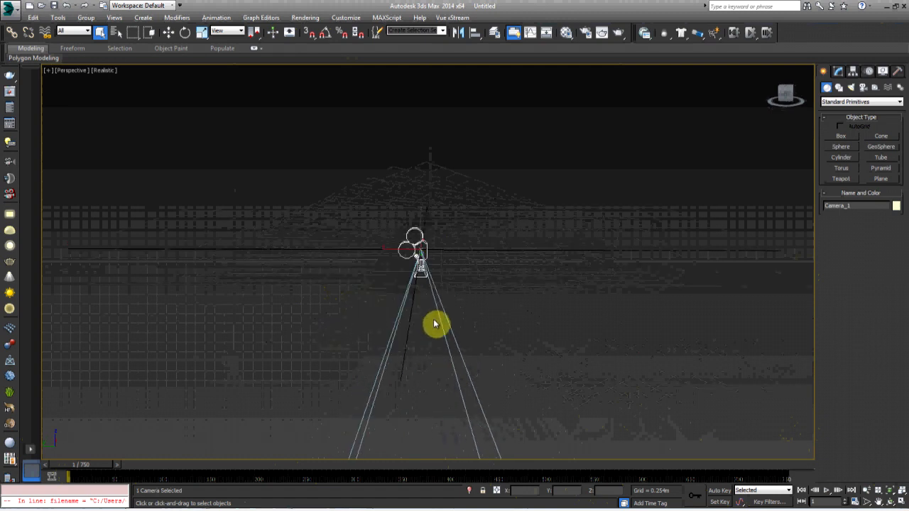
{"action": "left_click", "coordinate": [827, 490]}
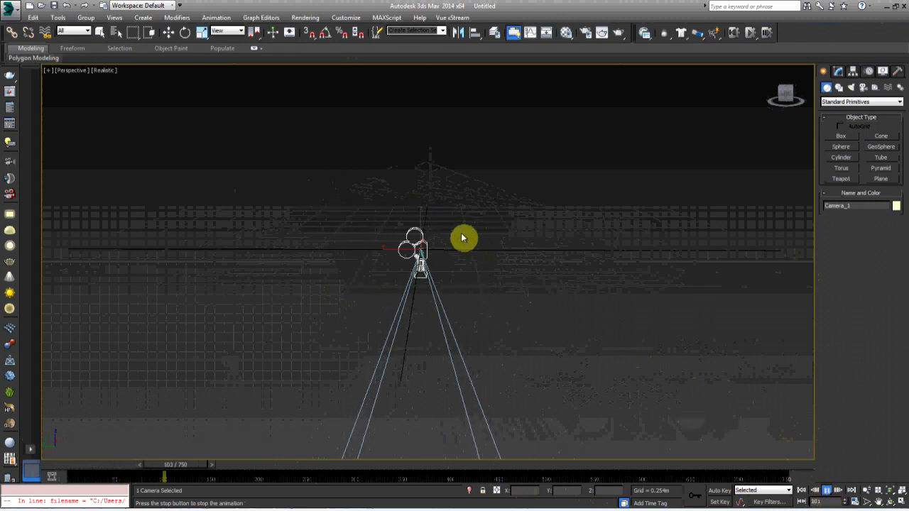
{"action": "left_click_drag", "start_coordinate": [272, 471], "coordinate": [41, 495]}
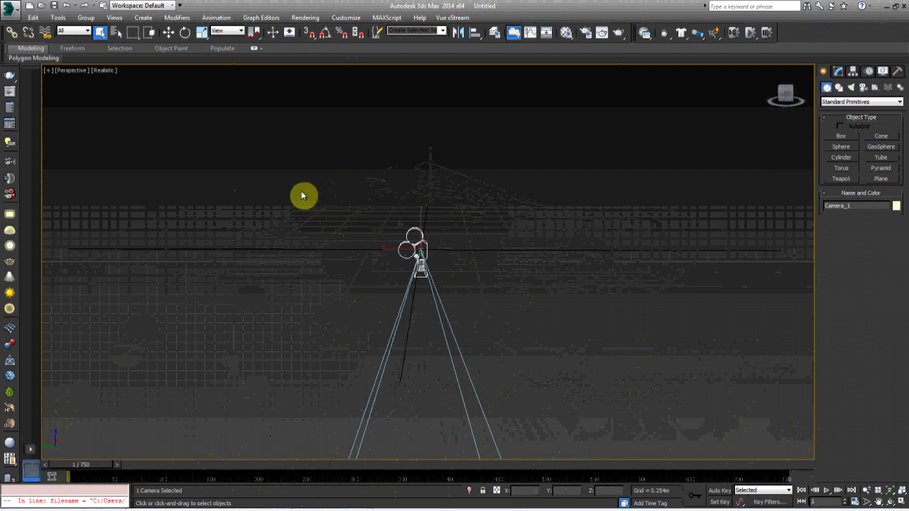
Deselect the camera, box-select the imported objects around it to inspect them, and clear the selection.
{"action": "left_click", "coordinate": [268, 207]}
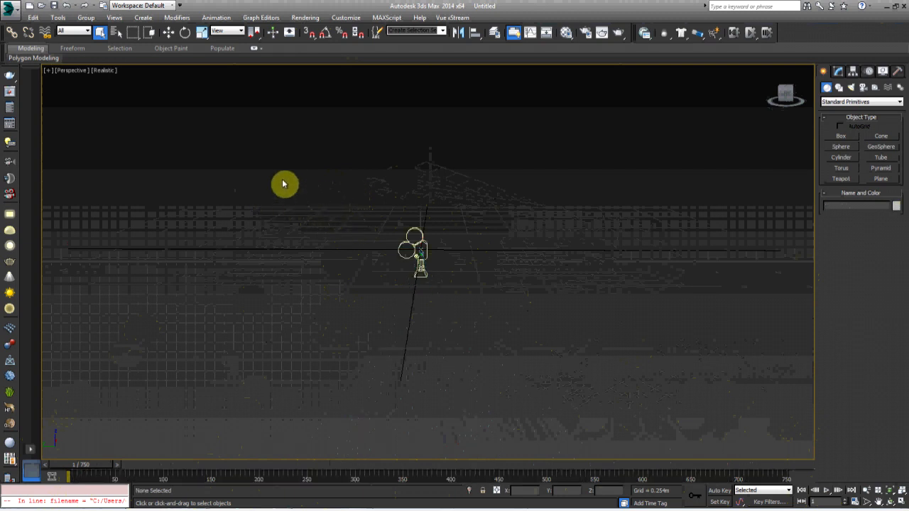
{"action": "left_click_drag", "start_coordinate": [212, 161], "coordinate": [614, 362]}
{"action": "left_click", "coordinate": [271, 236]}
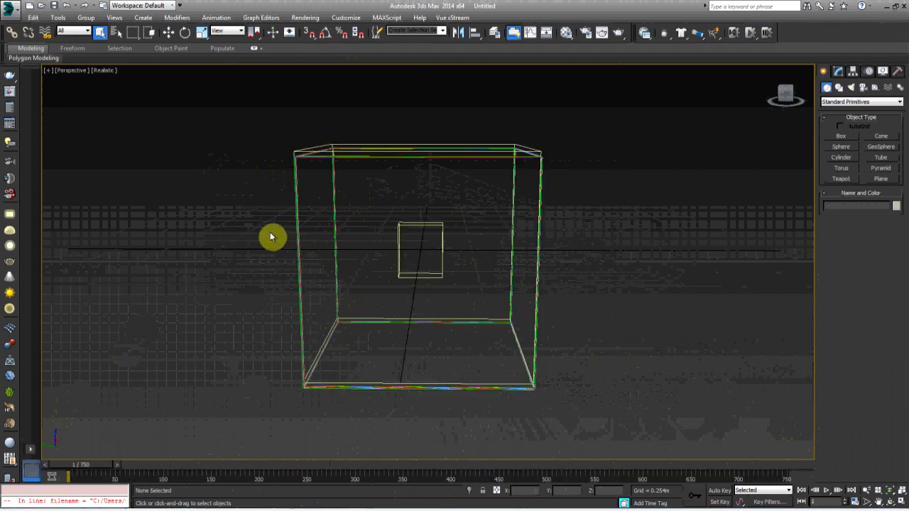
Select every object in the scene by name, including the auto tracking points, boujou_data, Camera_1 and reference_points.
{"action": "key", "text": "h"}
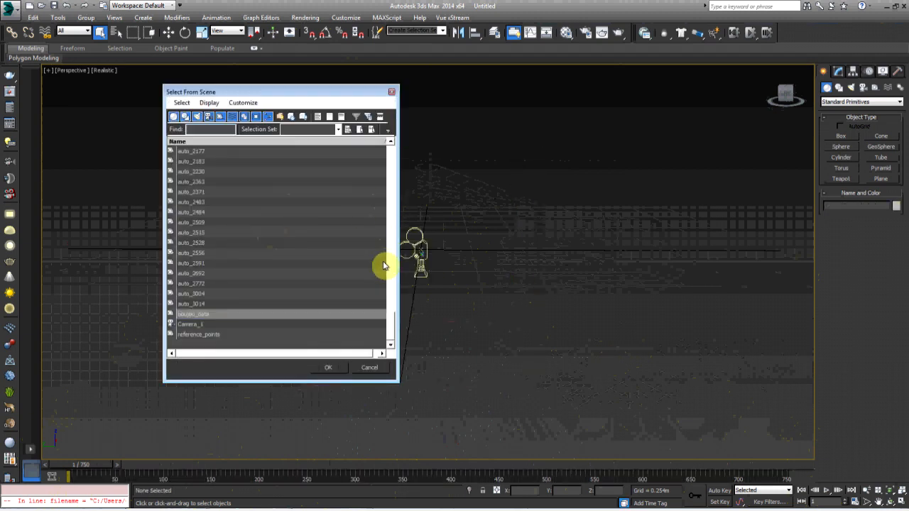
{"action": "left_click_drag", "start_coordinate": [390, 328], "coordinate": [386, 138]}
{"action": "left_click_drag", "start_coordinate": [179, 157], "coordinate": [230, 462]}
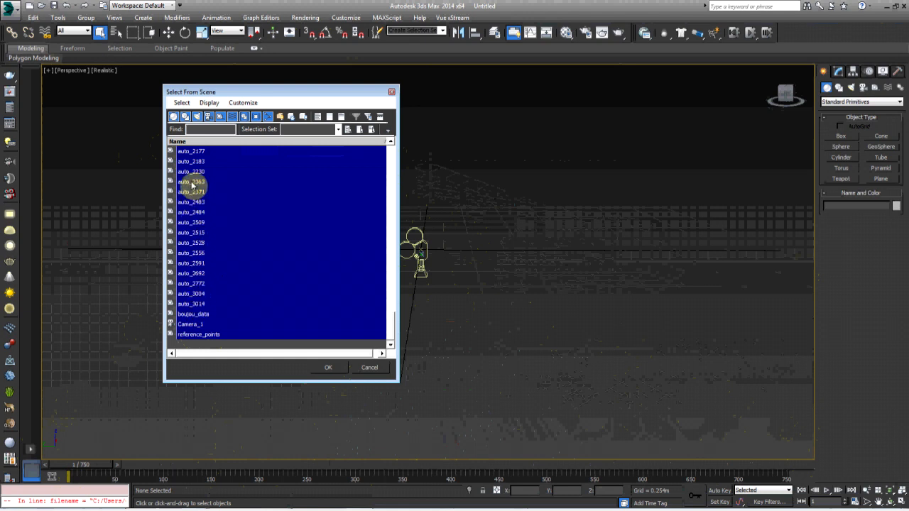
{"action": "left_click", "coordinate": [335, 369]}
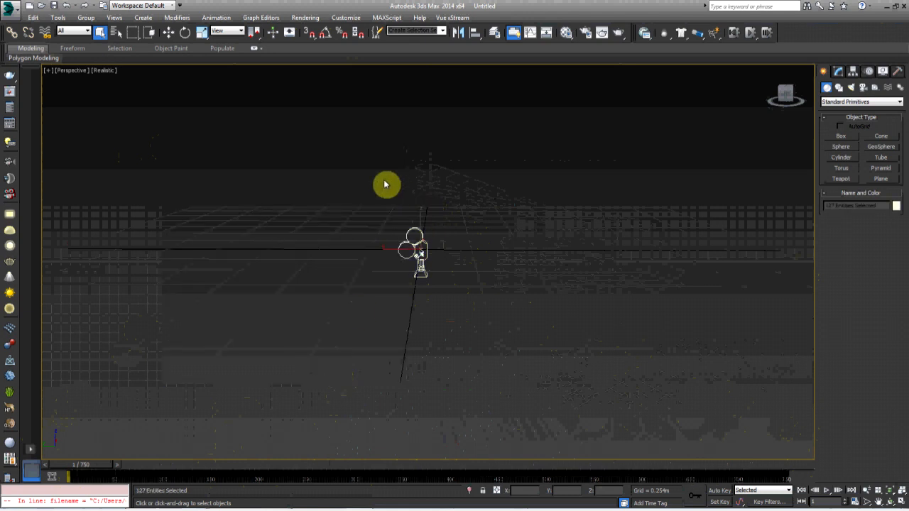
Keep the View reference coordinate system, enable angle snap, and rotate the selection about the X axis until the camera points horizontally.
{"action": "left_click", "coordinate": [185, 33]}
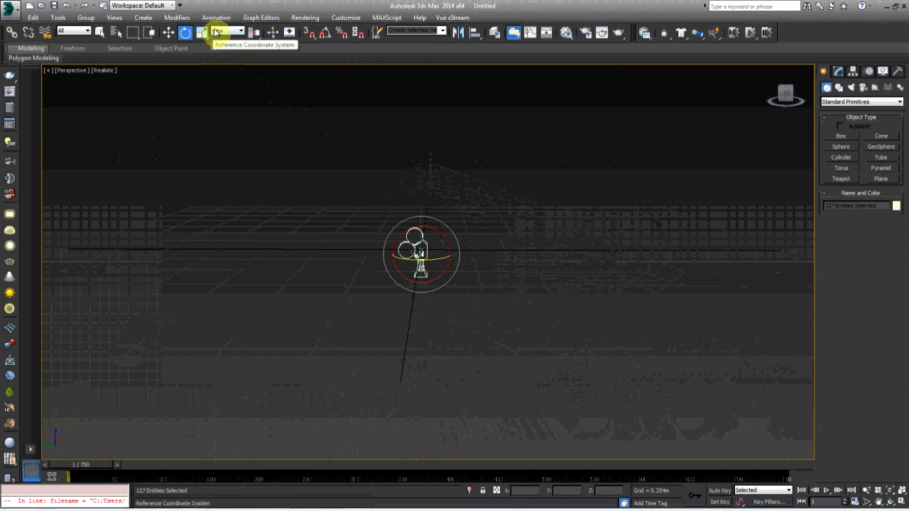
{"action": "left_click", "coordinate": [215, 32]}
{"action": "left_click", "coordinate": [217, 33]}
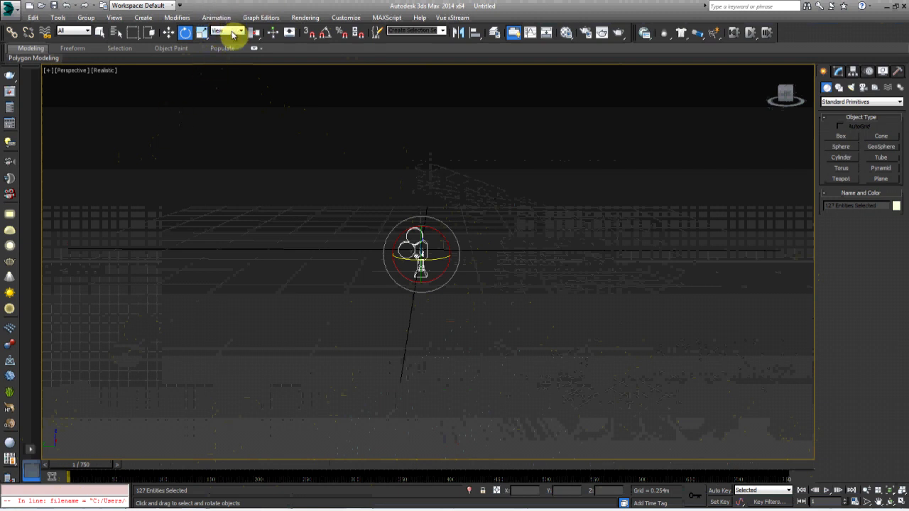
{"action": "left_click", "coordinate": [225, 32]}
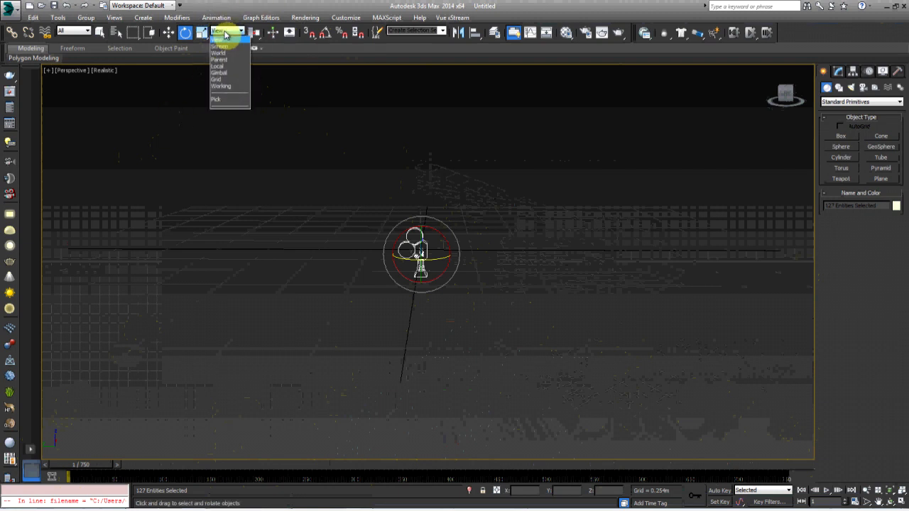
{"action": "left_click", "coordinate": [225, 41]}
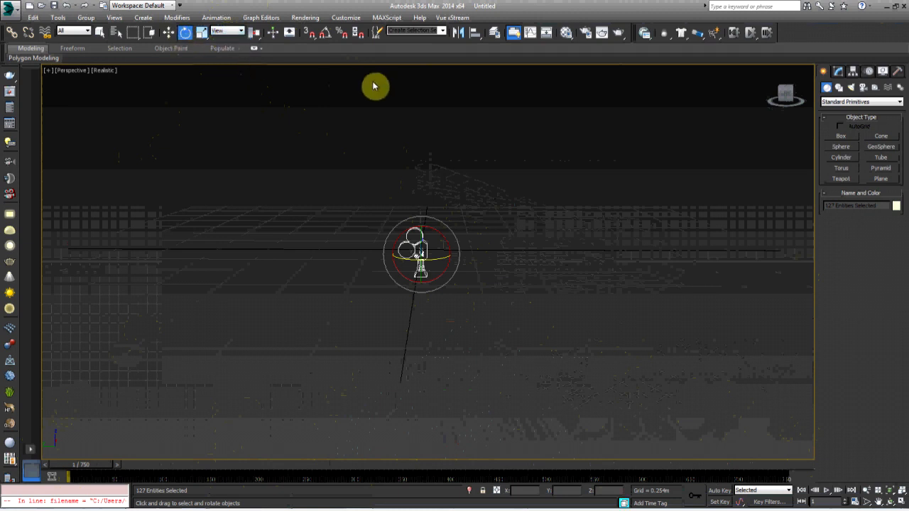
{"action": "left_click", "coordinate": [324, 35]}
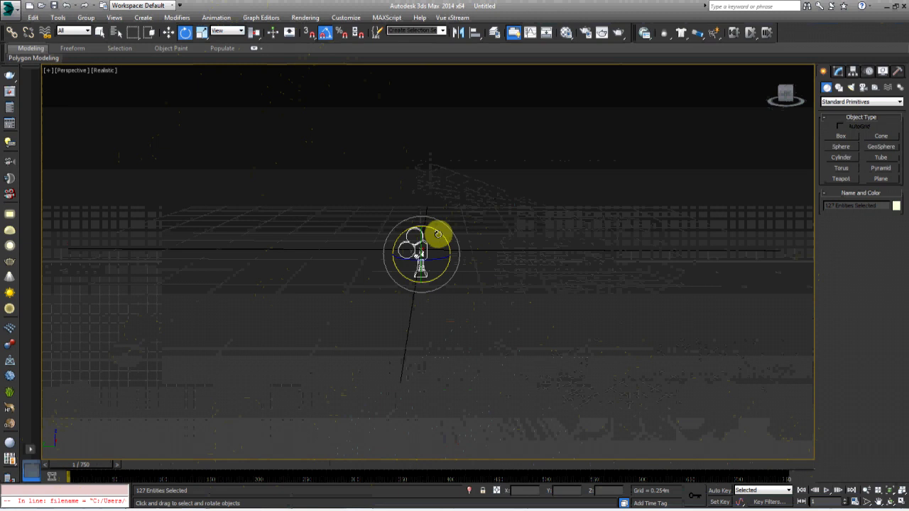
{"action": "left_click_drag", "start_coordinate": [438, 234], "coordinate": [469, 271]}
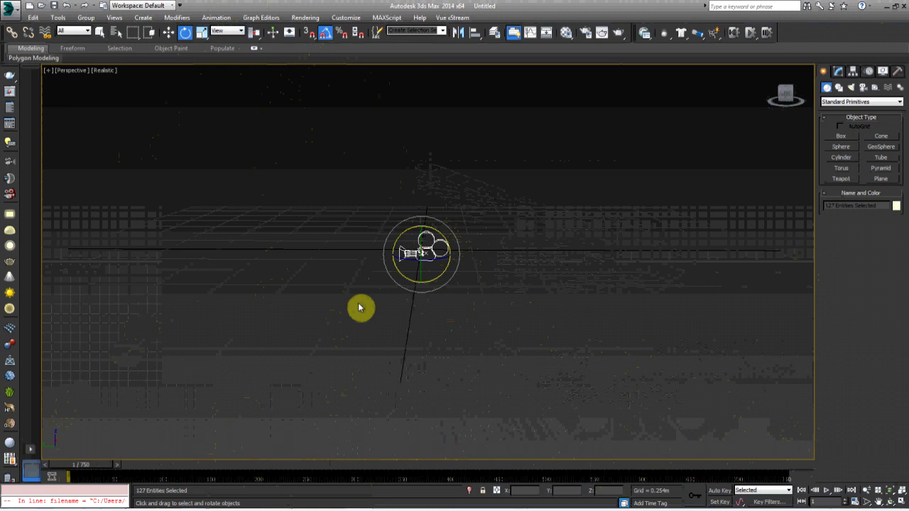
Uniformly scale the selected camera and tracking points, enlarging the point cloud around the grid.
{"action": "right_click", "coordinate": [415, 255]}
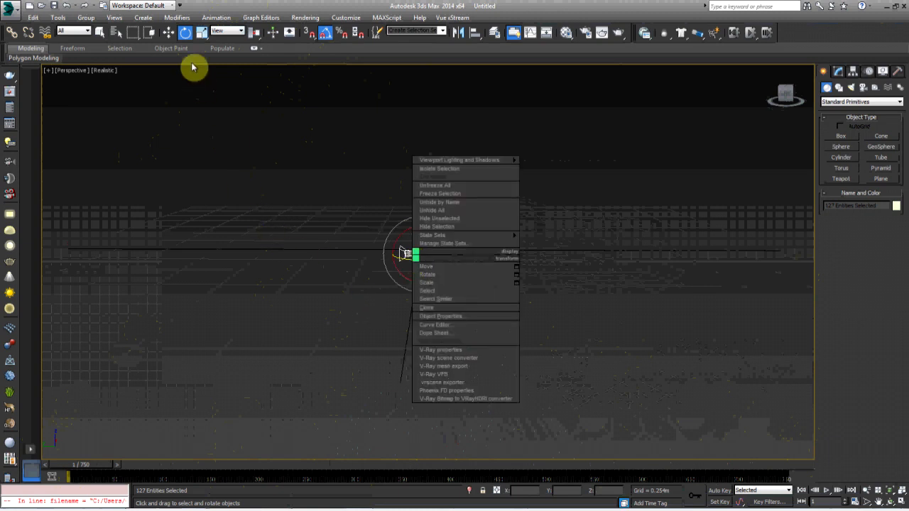
{"action": "left_click", "coordinate": [441, 284]}
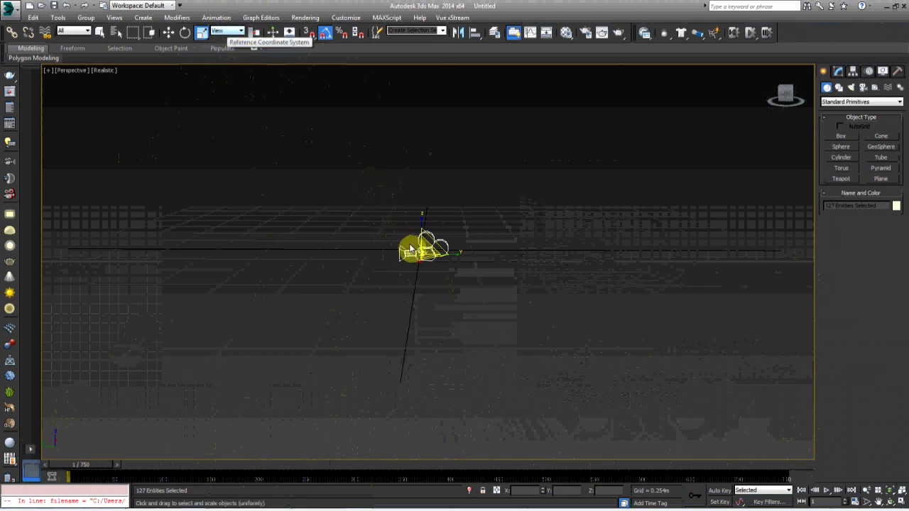
{"action": "left_click_drag", "start_coordinate": [426, 250], "coordinate": [198, 486]}
{"action": "middle_click_drag", "start_coordinate": [451, 362], "coordinate": [420, 377]}
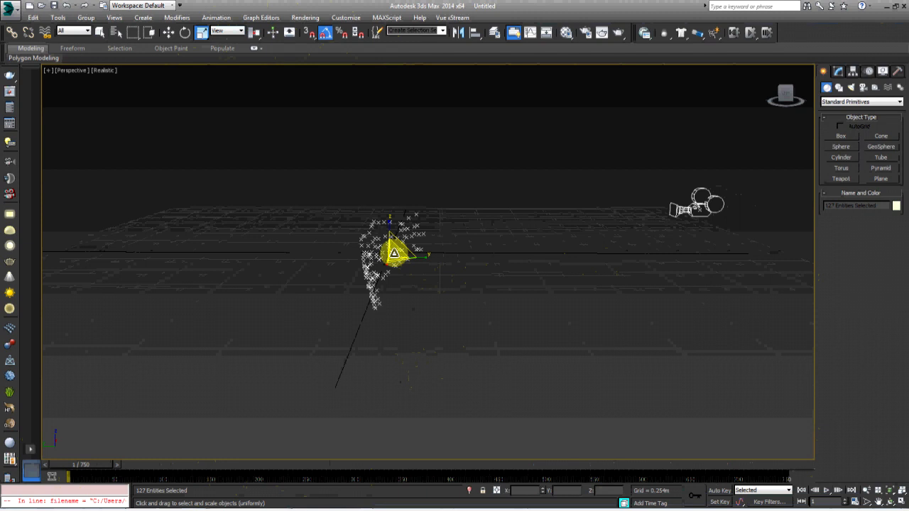
{"action": "left_click_drag", "start_coordinate": [394, 253], "coordinate": [432, 207]}
Move the selected camera and tracking points along the Y axis, away from the home grid.
{"action": "left_click", "coordinate": [168, 32]}
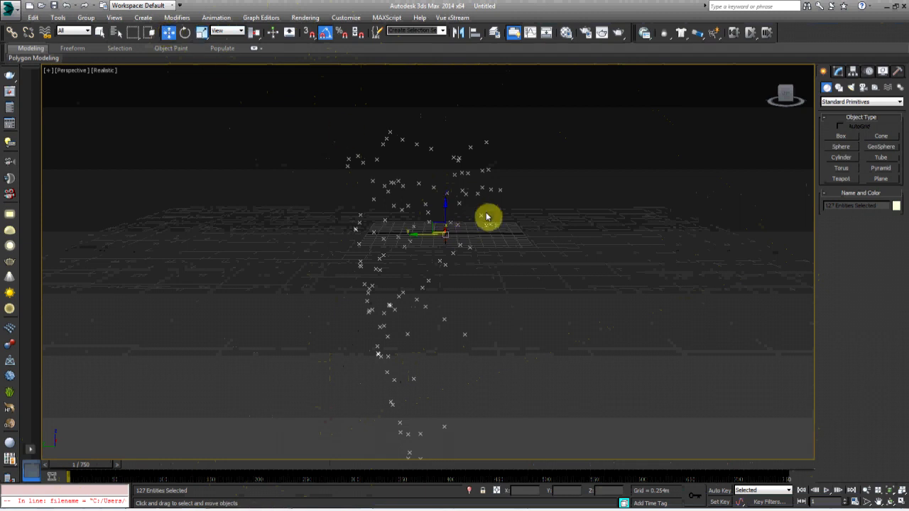
{"action": "scroll", "coordinate": [488, 216], "scroll_direction": "down", "scroll_amount": 2}
{"action": "left_click_drag", "start_coordinate": [437, 228], "coordinate": [195, 224]}
Uniformly scale the selection down to about 55% and shift it about -3.155 m along the Y axis.
{"action": "right_click", "coordinate": [213, 223]}
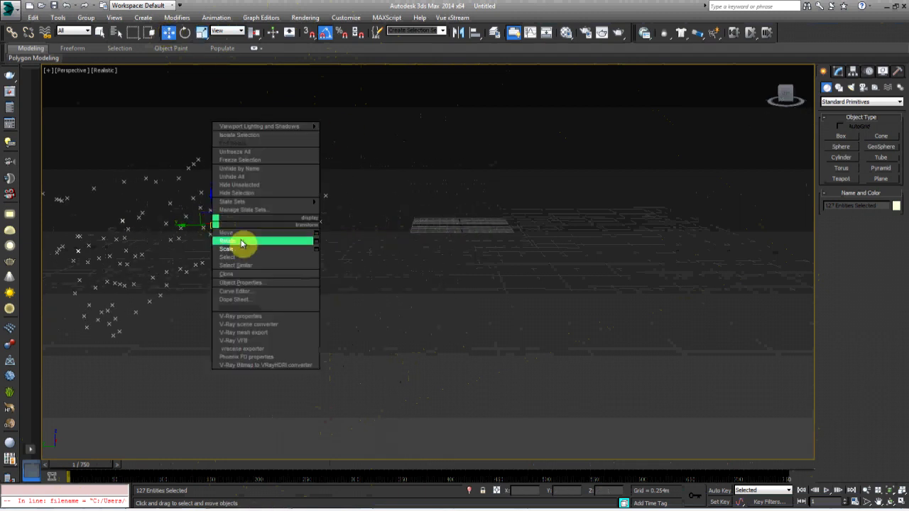
{"action": "left_click", "coordinate": [224, 248]}
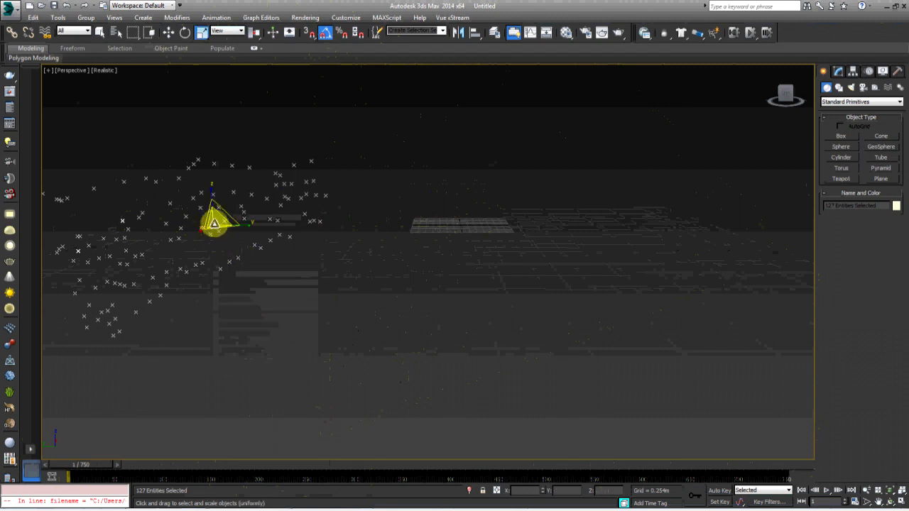
{"action": "left_click_drag", "start_coordinate": [215, 227], "coordinate": [229, 264]}
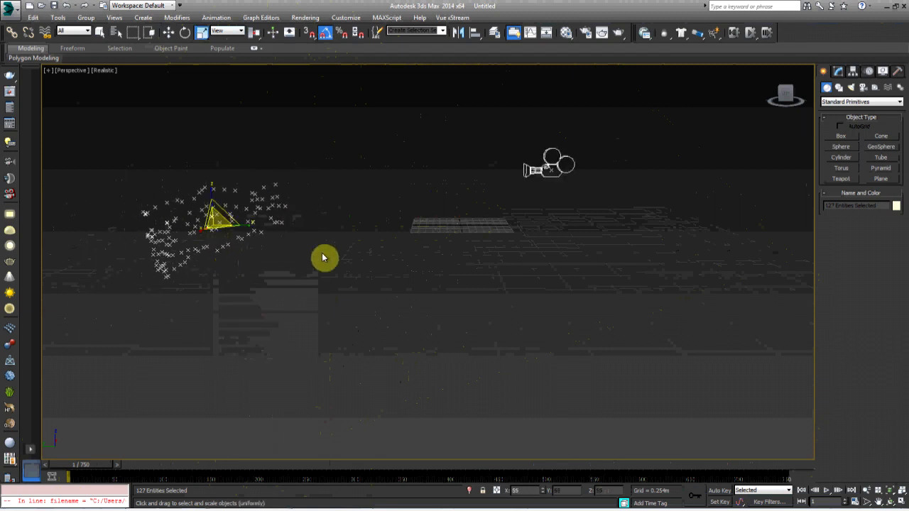
{"action": "left_click", "coordinate": [169, 37]}
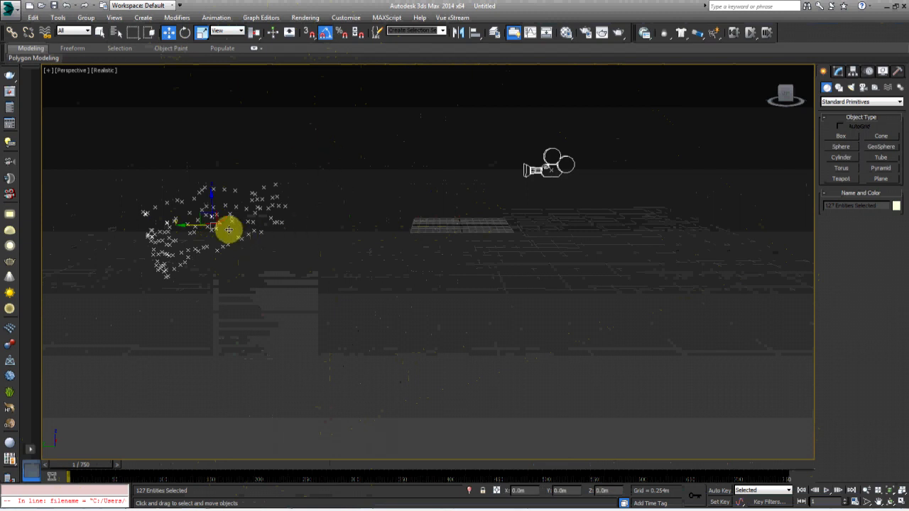
{"action": "left_click_drag", "start_coordinate": [189, 219], "coordinate": [275, 231]}
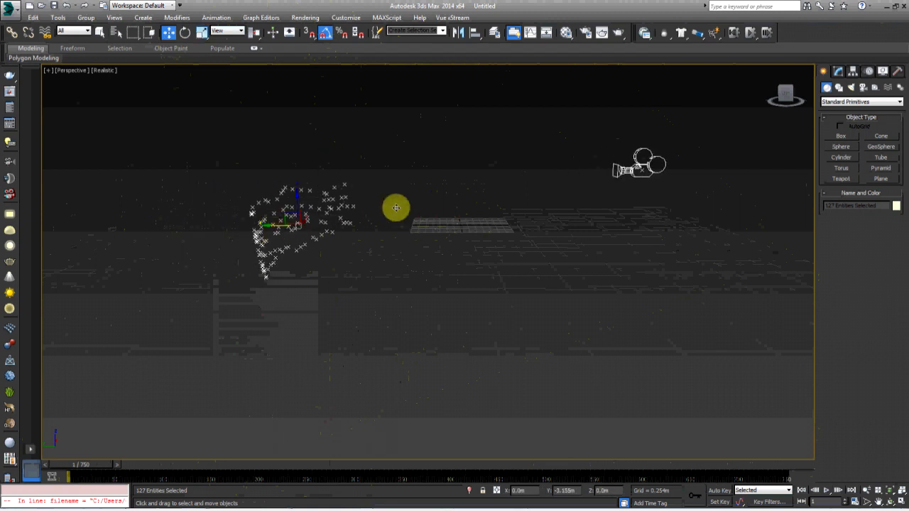
Look through Camera_1, play the animation to check the rotated and scaled solve, and return to frame 1.
{"action": "key", "text": "c"}
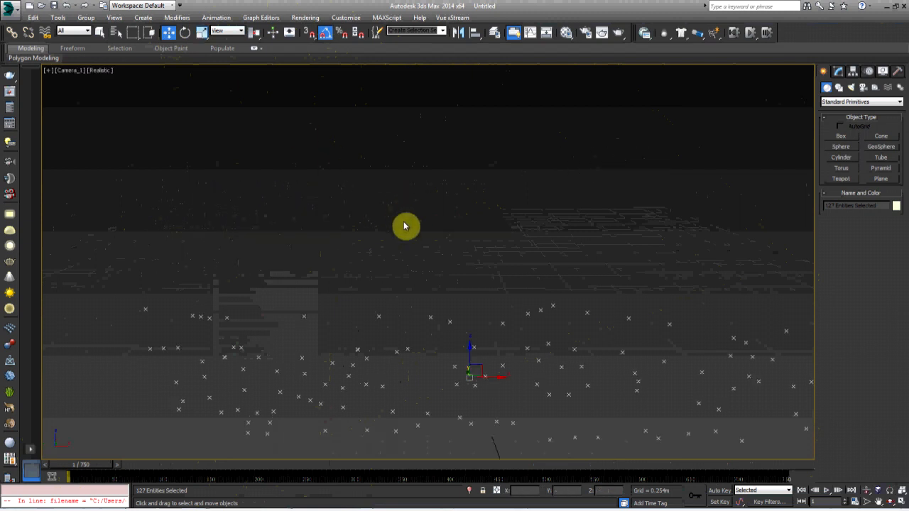
{"action": "left_click", "coordinate": [828, 491]}
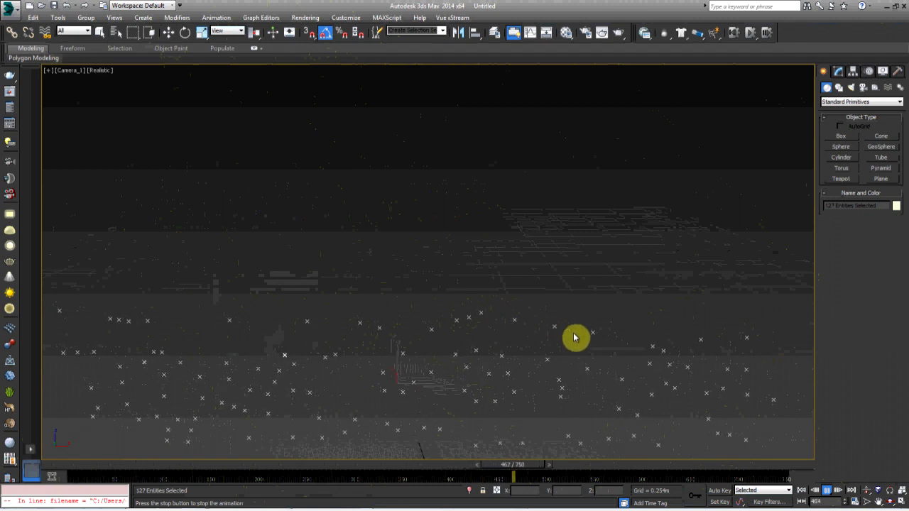
{"action": "left_click_drag", "start_coordinate": [575, 467], "coordinate": [28, 485]}
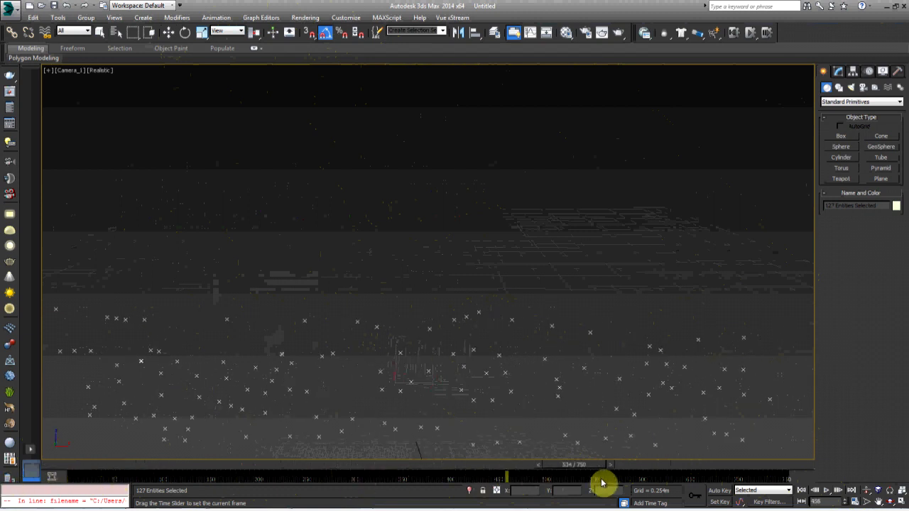
{"action": "key", "text": "w"}
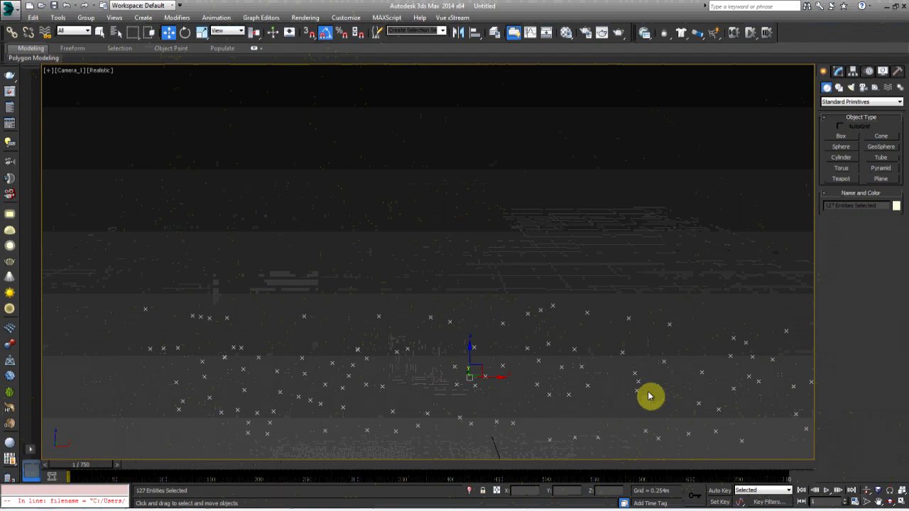
{"action": "left_click", "coordinate": [902, 501]}
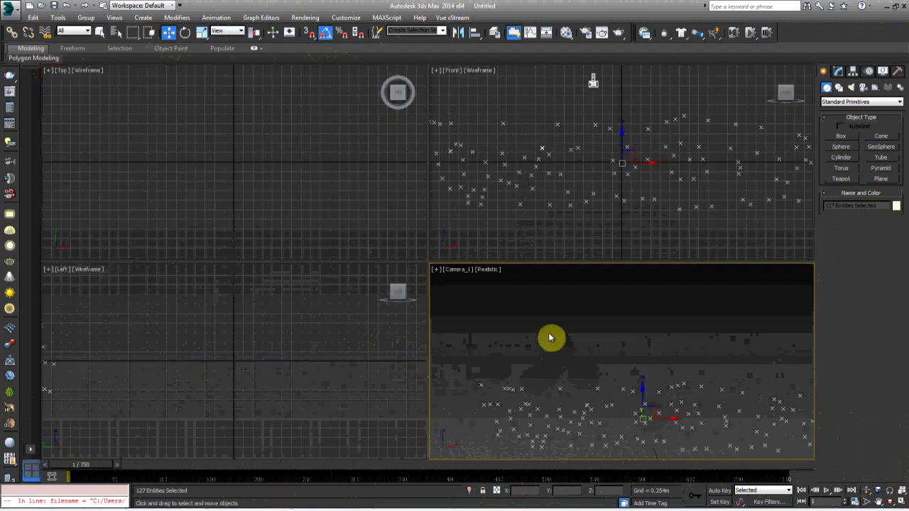
{"action": "key", "text": "p"}
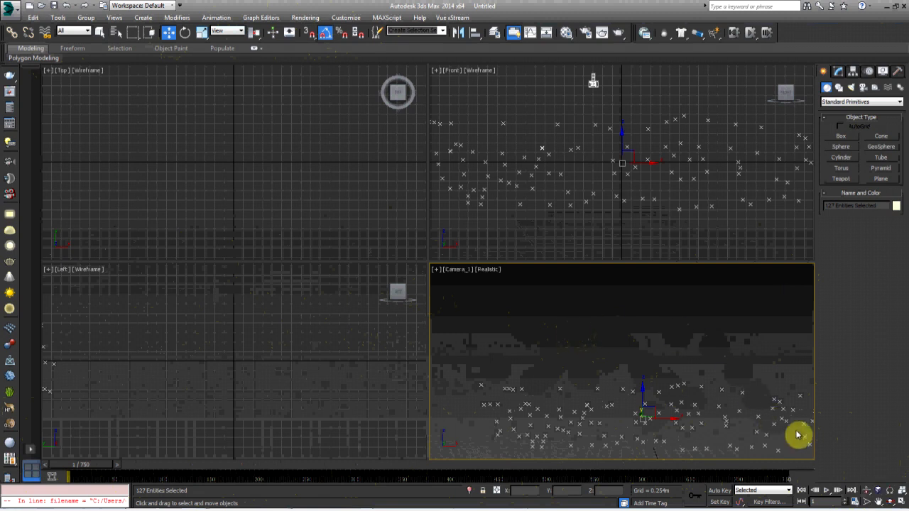
{"action": "left_click", "coordinate": [901, 501]}
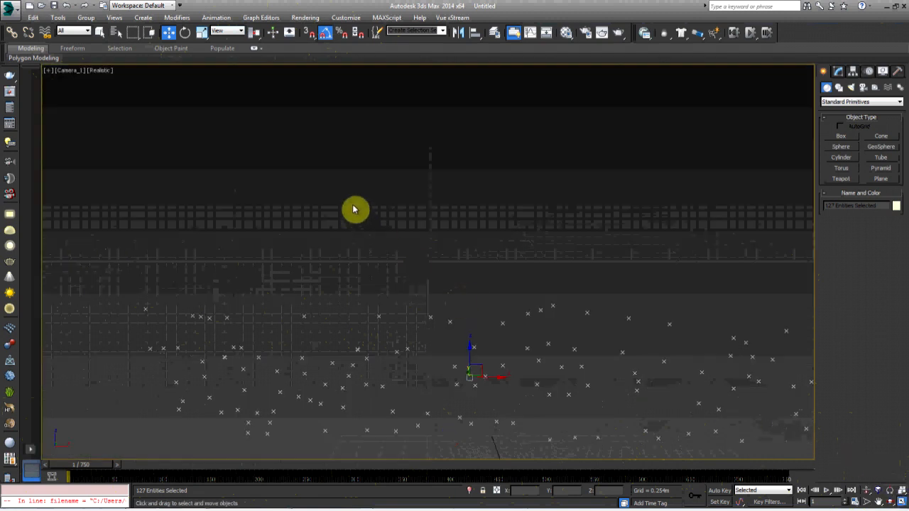
Configure the Camera_1 viewport background to use the Main VFX.avi file.
{"action": "left_click", "coordinate": [99, 71]}
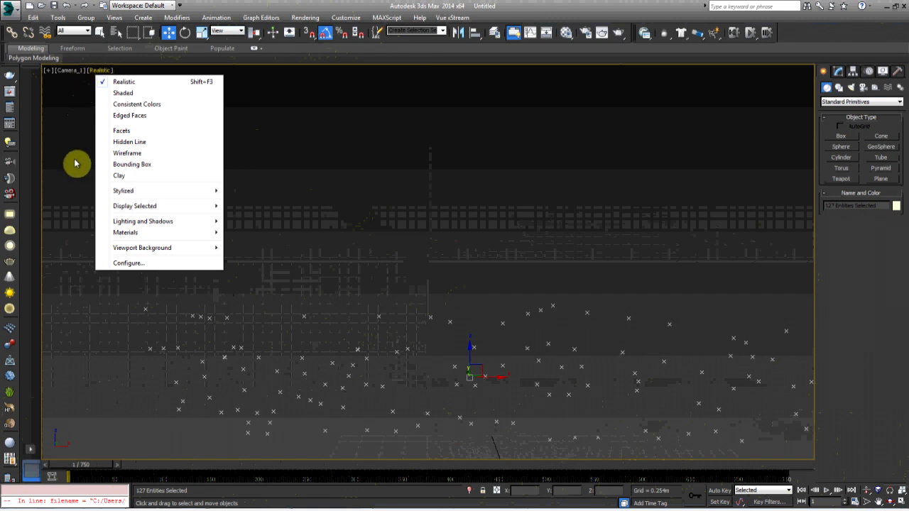
{"action": "mouse_move", "coordinate": [143, 249]}
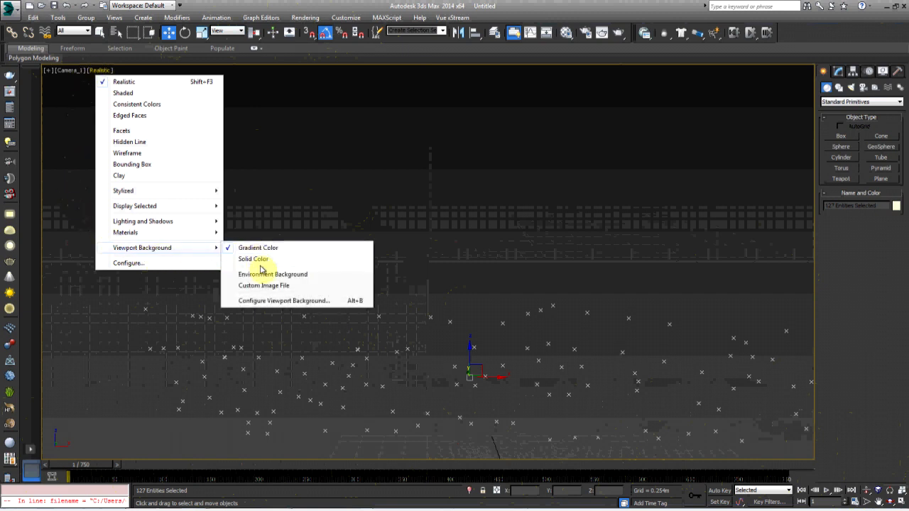
{"action": "left_click", "coordinate": [274, 302]}
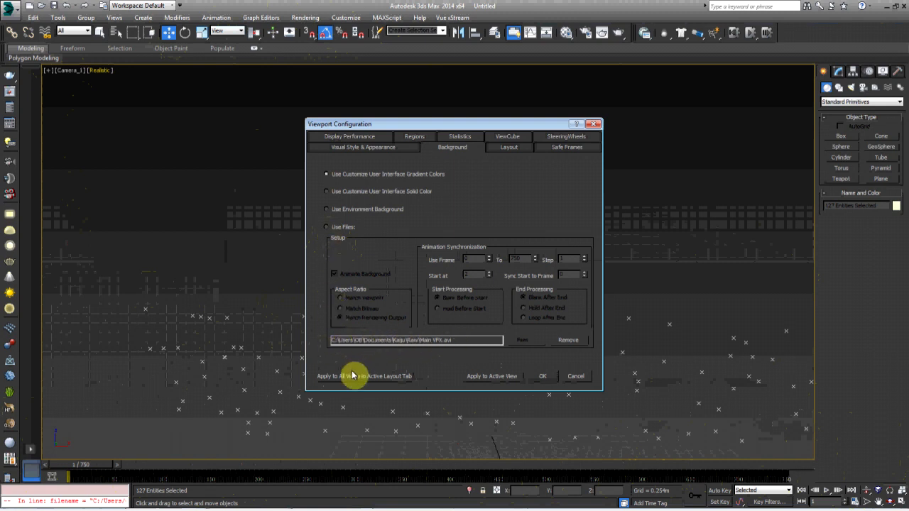
{"action": "left_click", "coordinate": [326, 228]}
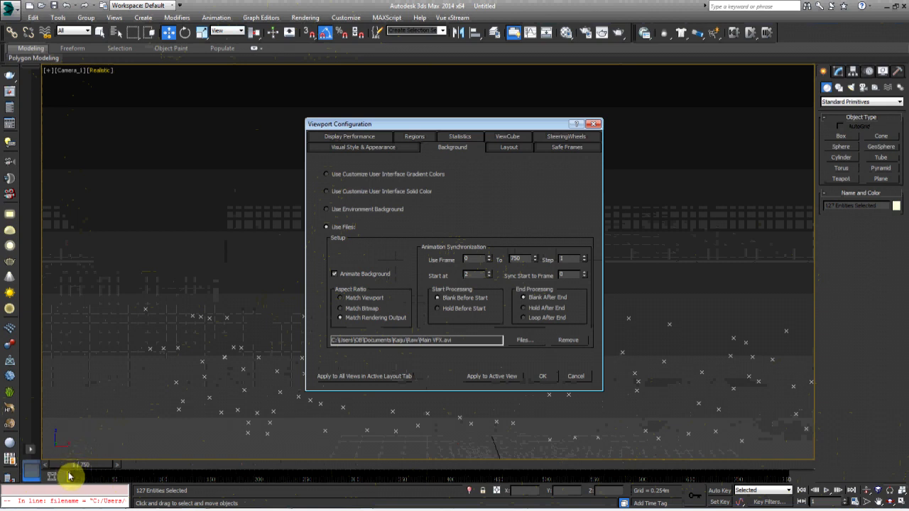
Set the background's Use Frame, Start At and Sync Start to Frame values to 1, and apply it to the active view.
{"action": "double_click", "coordinate": [473, 260]}
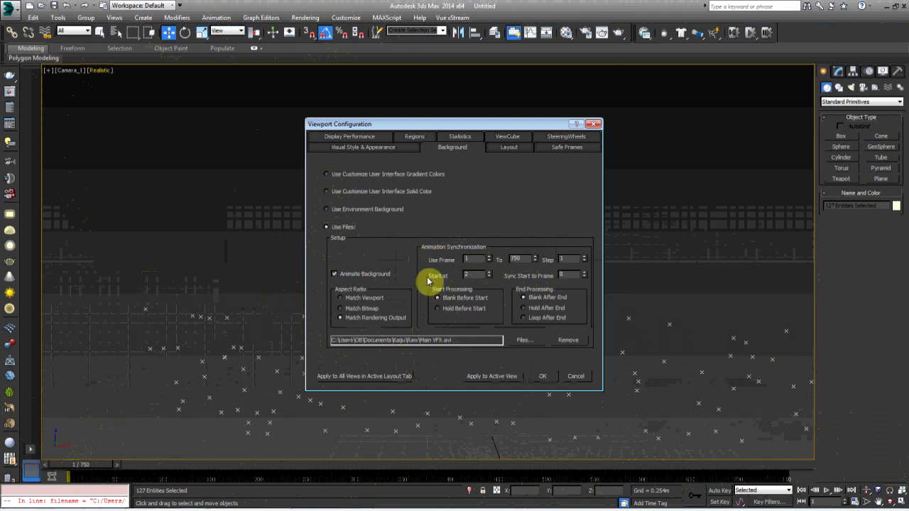
{"action": "double_click", "coordinate": [473, 275]}
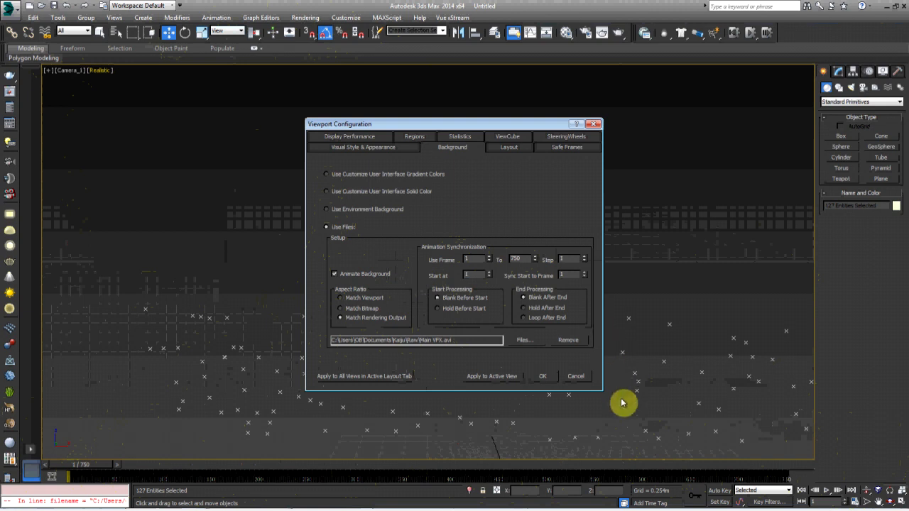
{"action": "left_click", "coordinate": [494, 377]}
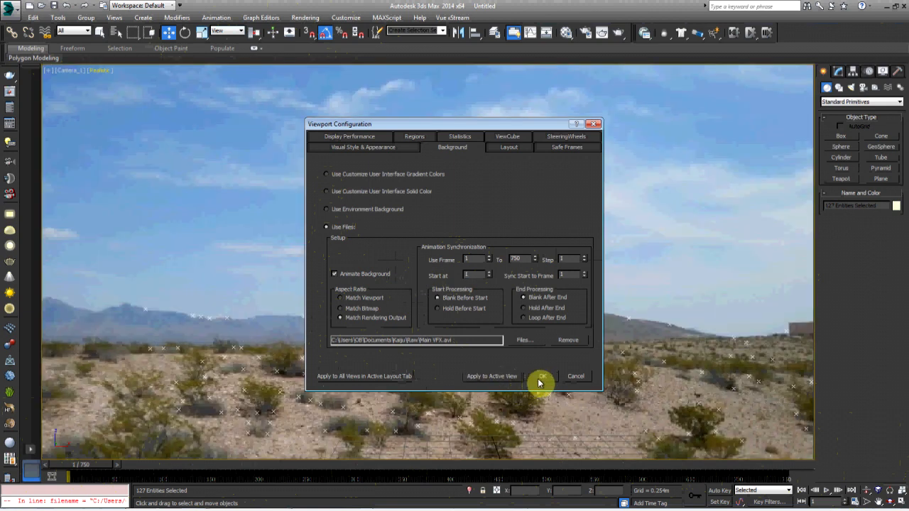
{"action": "left_click", "coordinate": [545, 377]}
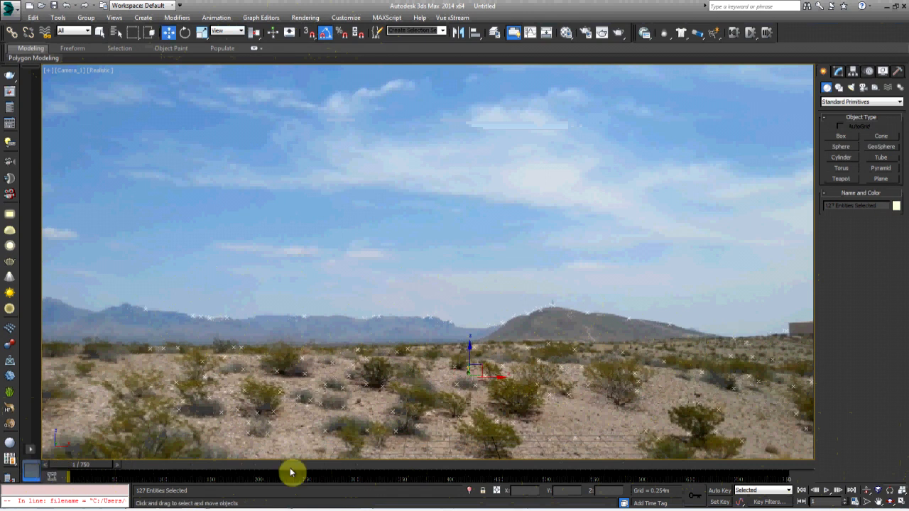
Play the animation through Camera_1 to check how the tracking points follow the background footage, and stop playback.
{"action": "left_click", "coordinate": [826, 491]}
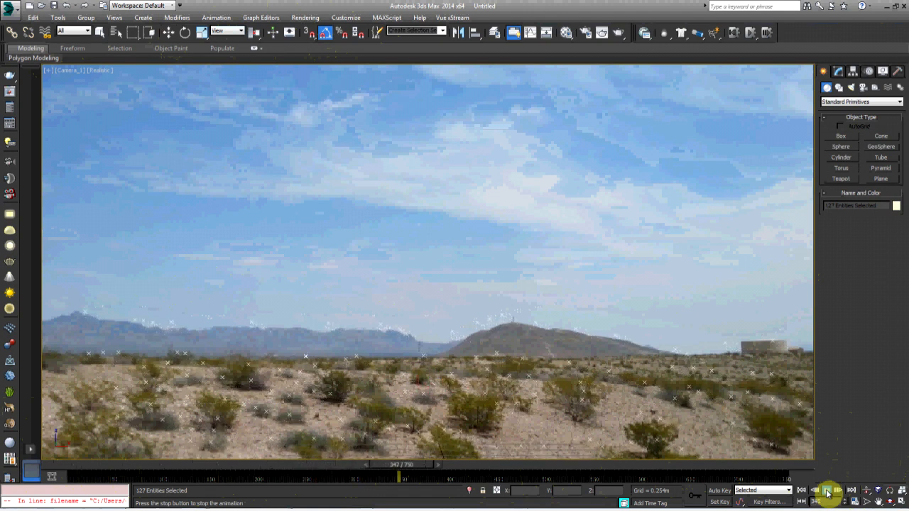
{"action": "left_click", "coordinate": [827, 492]}
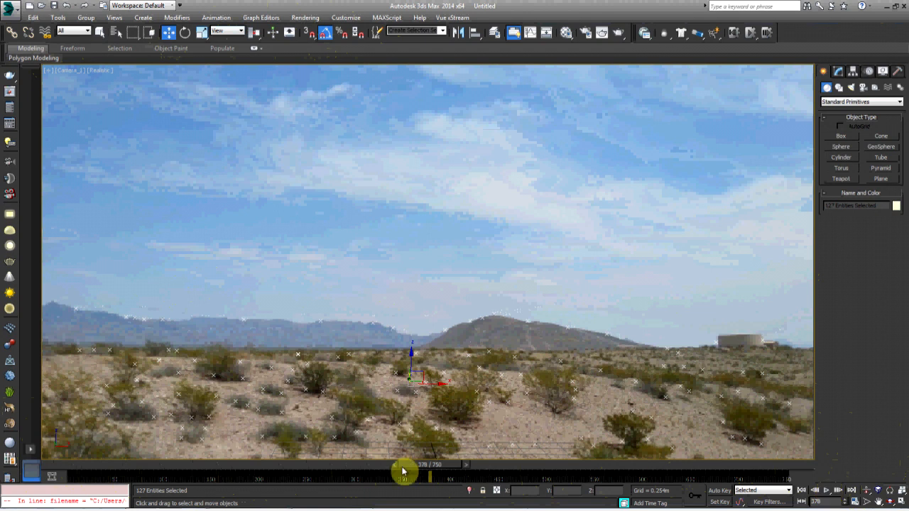
Scrub through the timeline in Camera_1 to check the tracking points against the footage, and return to frame 1.
{"action": "left_click_drag", "start_coordinate": [425, 469], "coordinate": [63, 469]}
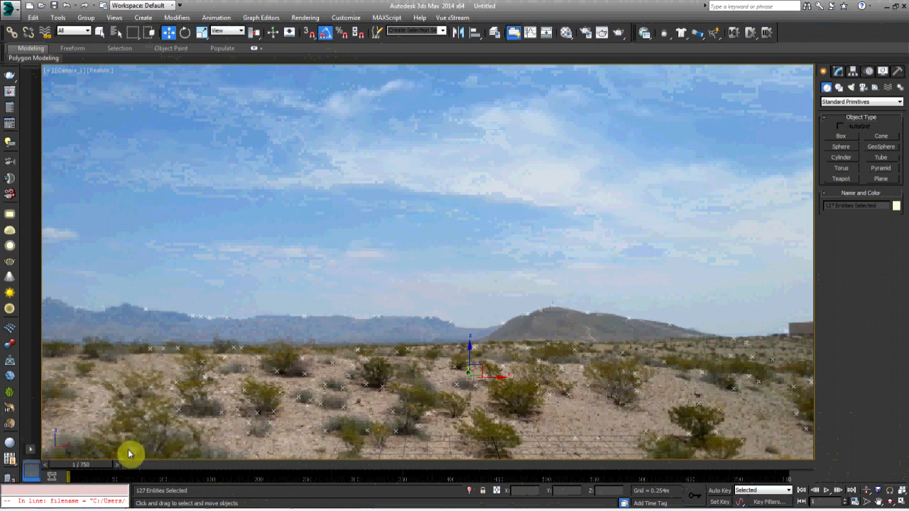
{"action": "left_click_drag", "start_coordinate": [79, 466], "coordinate": [620, 481]}
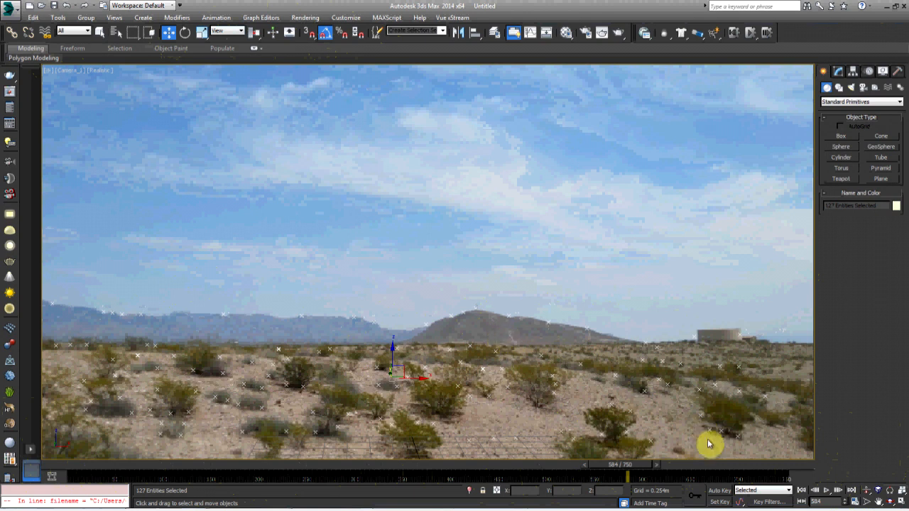
{"action": "left_click_drag", "start_coordinate": [642, 468], "coordinate": [189, 469]}
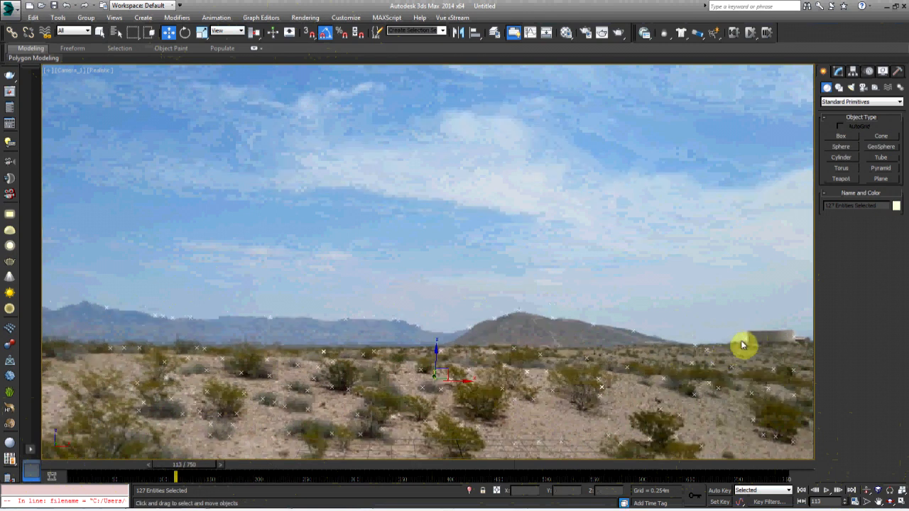
{"action": "left_click_drag", "start_coordinate": [197, 469], "coordinate": [30, 479]}
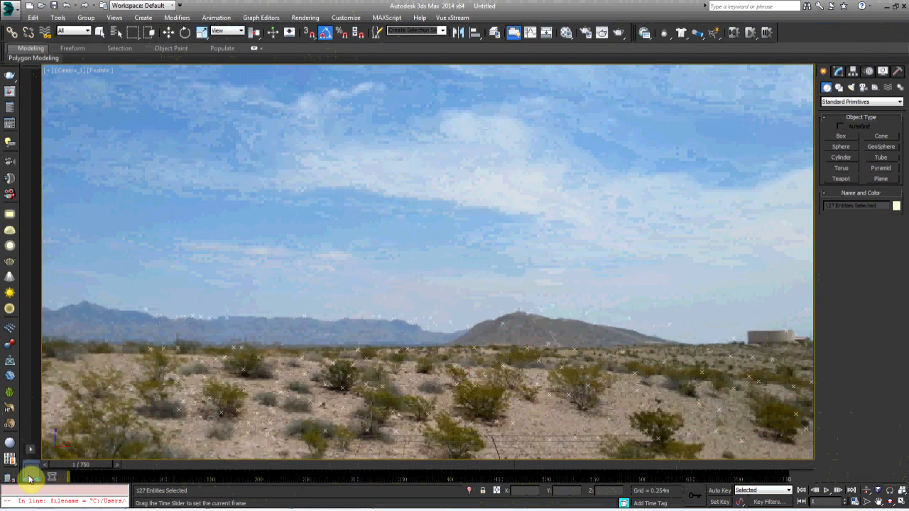
{"action": "key", "text": "w"}
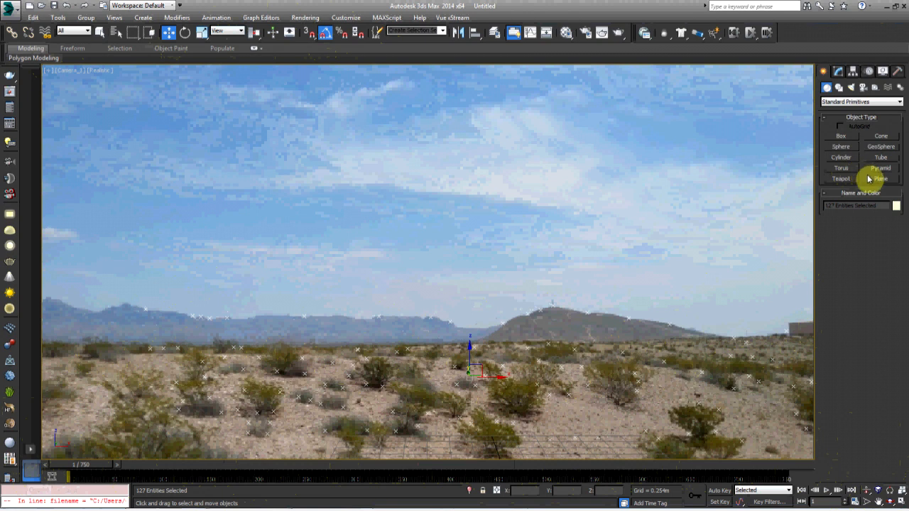
Draw a test box about 5.1 m long, 1.4 m wide and 2.0 m high on the desert ground in Camera_1.
{"action": "left_click", "coordinate": [841, 136]}
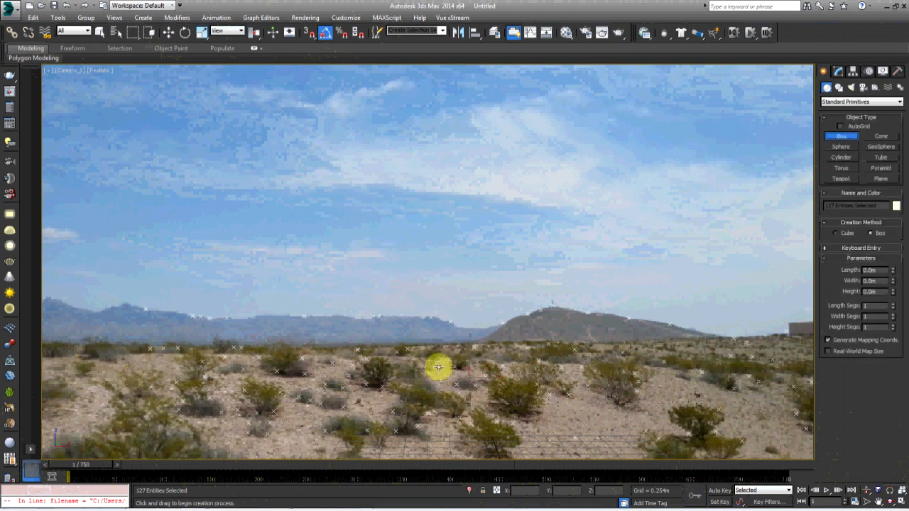
{"action": "left_click_drag", "start_coordinate": [461, 382], "coordinate": [491, 305]}
{"action": "left_click", "coordinate": [491, 303]}
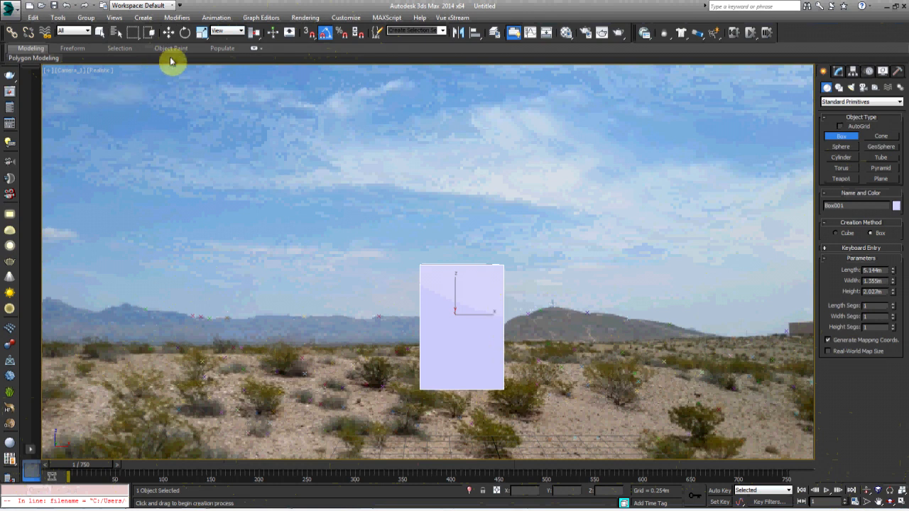
Try rotating the test box in the Camera_1 view, and delete it.
{"action": "left_click", "coordinate": [184, 33]}
{"action": "left_click_drag", "start_coordinate": [438, 367], "coordinate": [378, 386]}
{"action": "right_click", "coordinate": [377, 386]}
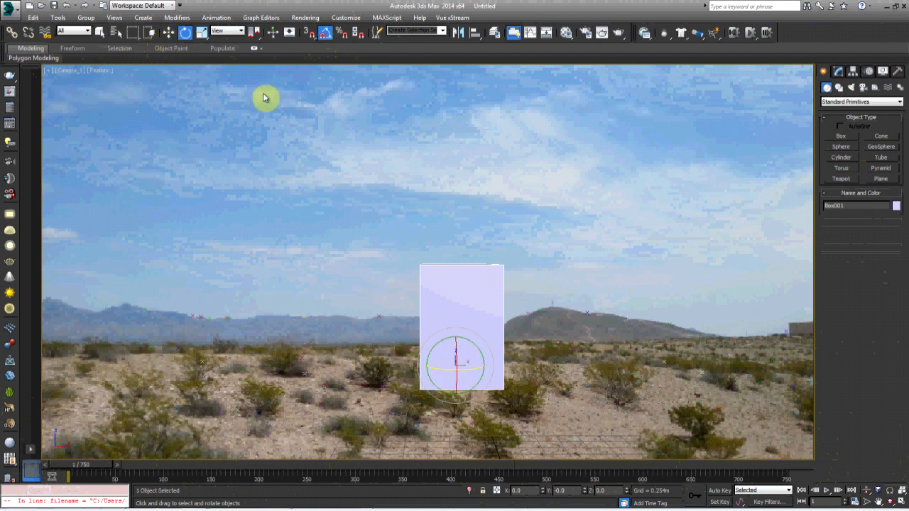
{"action": "mouse_move", "coordinate": [456, 360]}
{"action": "left_mouse_down"}
{"action": "mouse_move", "coordinate": [456, 377]}
{"action": "mouse_move", "coordinate": [450, 349]}
{"action": "mouse_move", "coordinate": [447, 362]}
{"action": "left_mouse_up"}
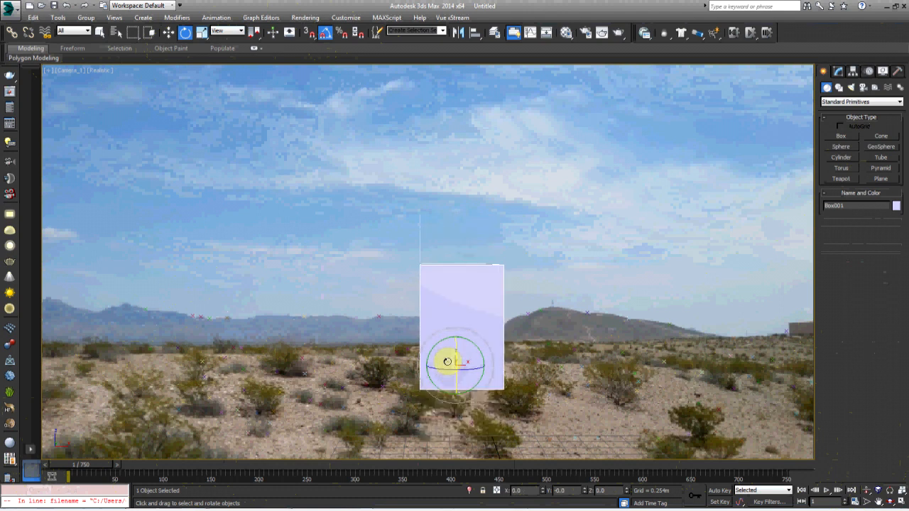
{"action": "key", "text": "Delete"}
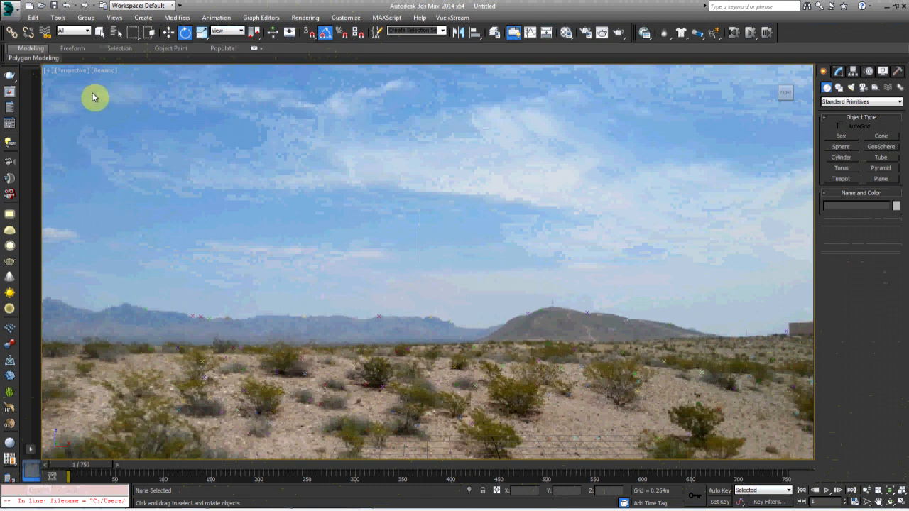
Set the Perspective viewport's background to Gradient Color in place of the footage.
{"action": "left_click", "coordinate": [112, 70]}
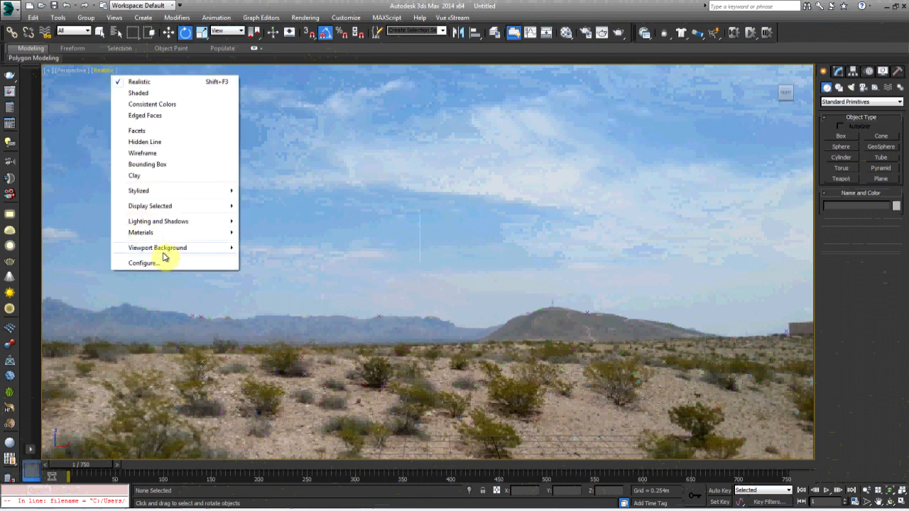
{"action": "mouse_move", "coordinate": [213, 249]}
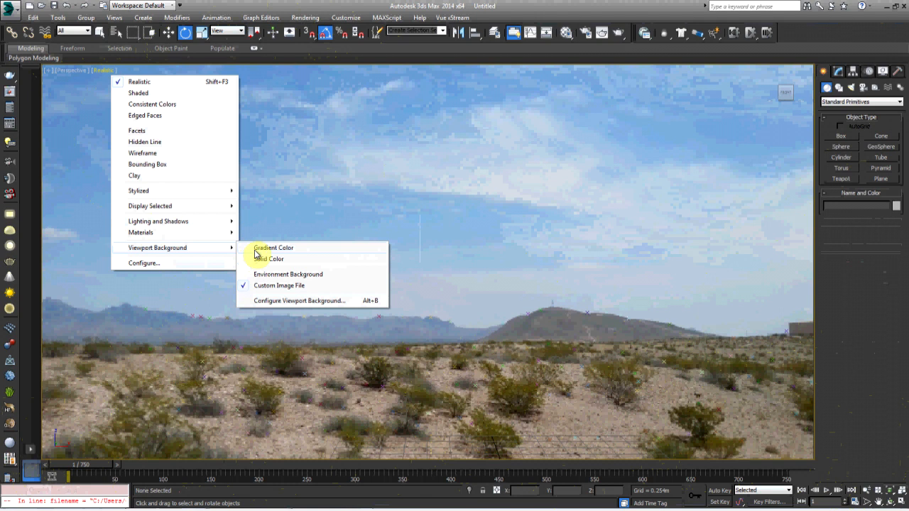
{"action": "left_click", "coordinate": [257, 249]}
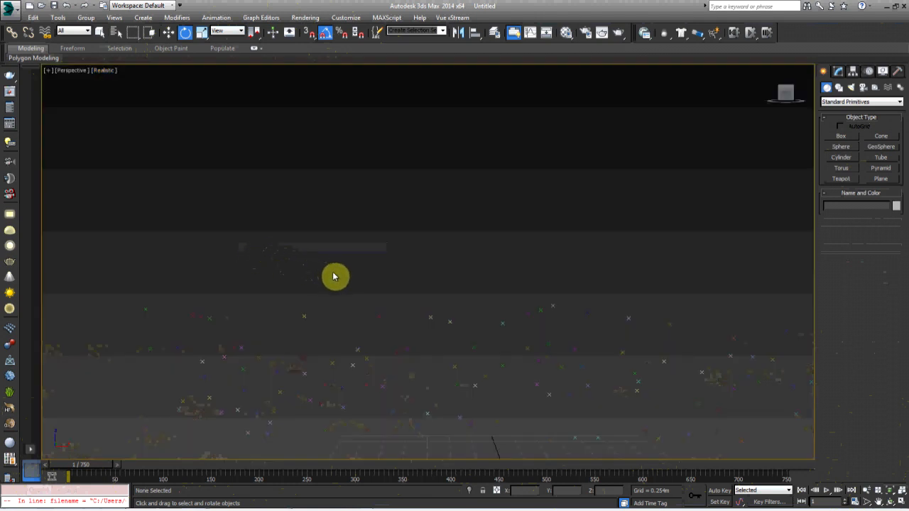
Select the camera with all tracking points and, looking through Camera_1, lower them vertically to bring the grid into the ground area.
{"action": "scroll", "coordinate": [335, 277], "scroll_direction": "down", "scroll_amount": 5}
{"action": "middle_click_drag", "start_coordinate": [335, 276], "coordinate": [430, 293], "text": "alt"}
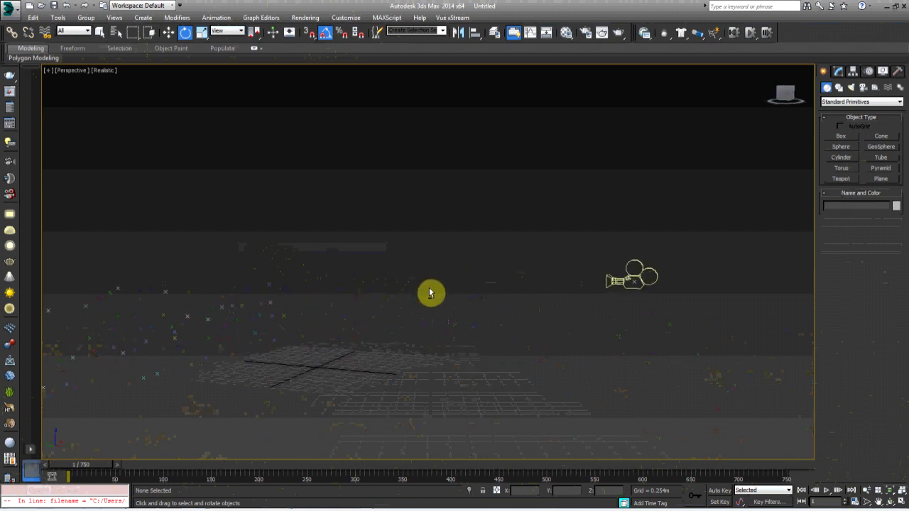
{"action": "left_click_drag", "start_coordinate": [245, 240], "coordinate": [632, 414]}
{"action": "left_click", "coordinate": [168, 32]}
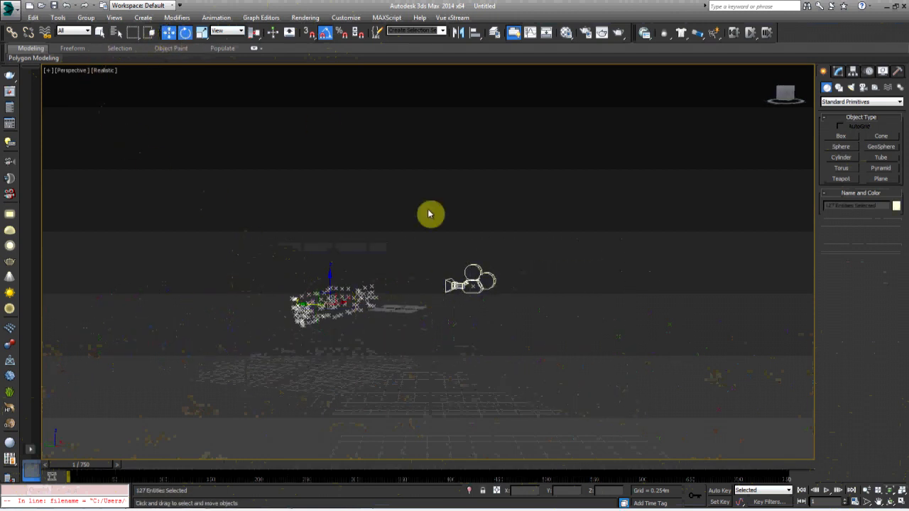
{"action": "key", "text": "c"}
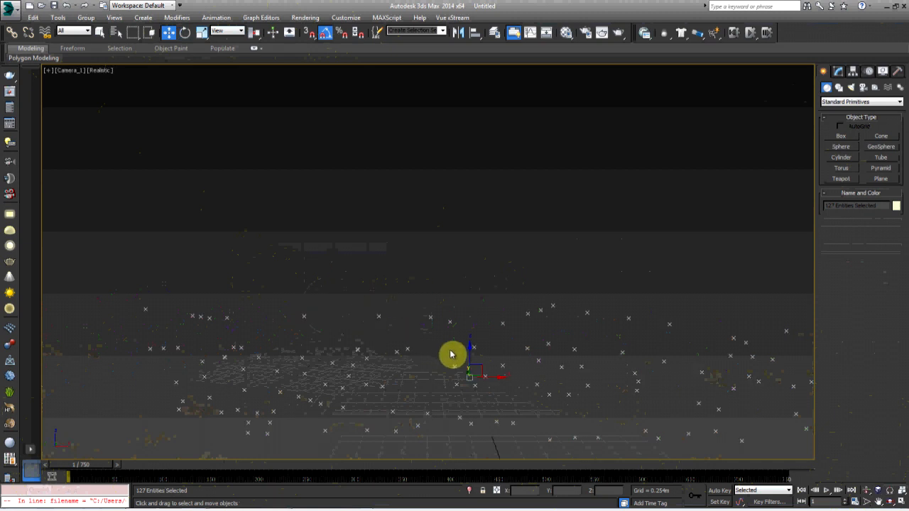
{"action": "left_click_drag", "start_coordinate": [470, 357], "coordinate": [469, 408]}
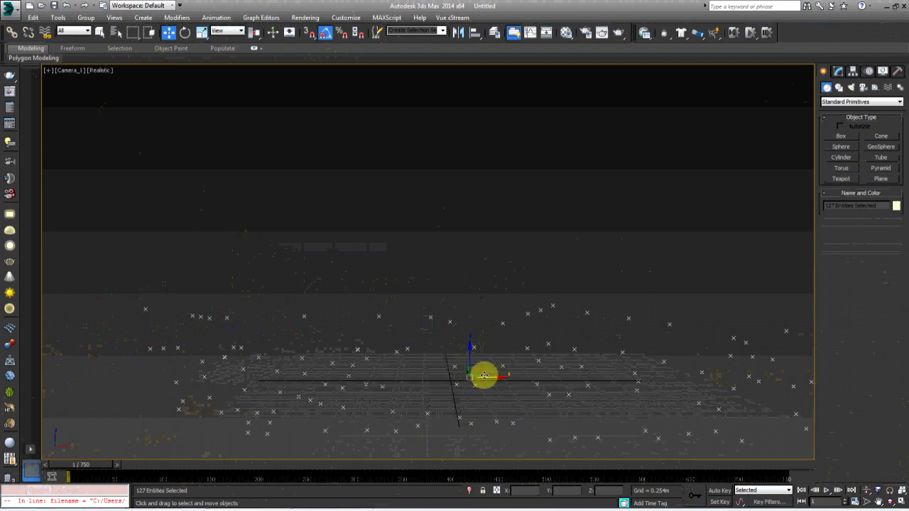
{"action": "mouse_move", "coordinate": [472, 364]}
{"action": "left_mouse_down"}
{"action": "mouse_move", "coordinate": [467, 349]}
{"action": "mouse_move", "coordinate": [471, 366]}
{"action": "left_mouse_up"}
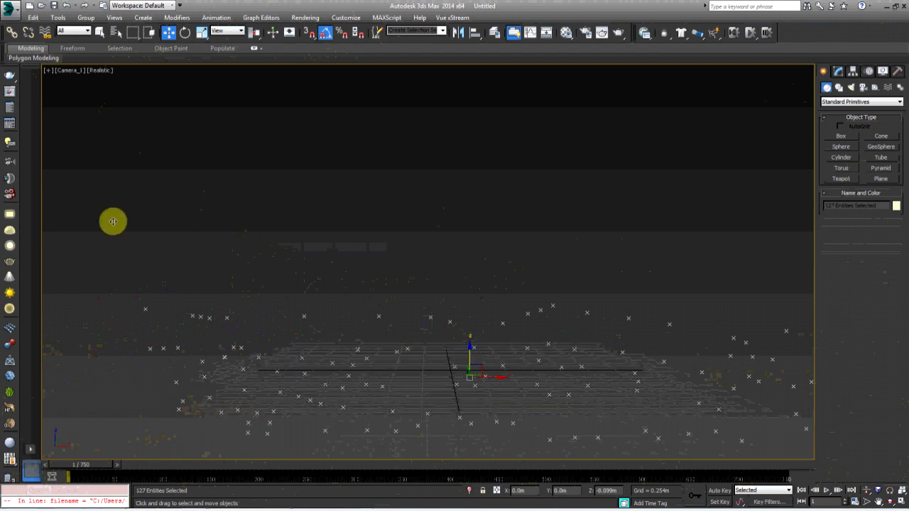
Switch the Camera_1 background back to Custom Image File and raise the selection slightly to fit the grid to the ground.
{"action": "left_click", "coordinate": [90, 71]}
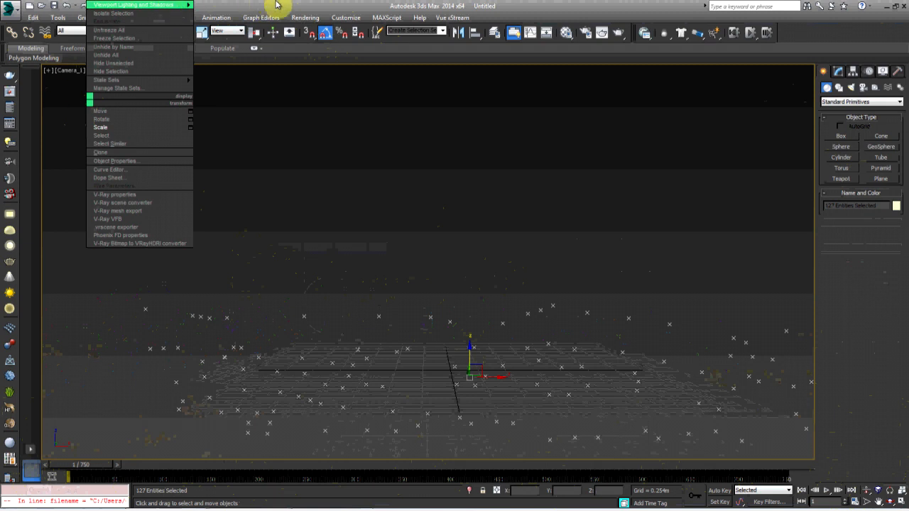
{"action": "left_click", "coordinate": [102, 72]}
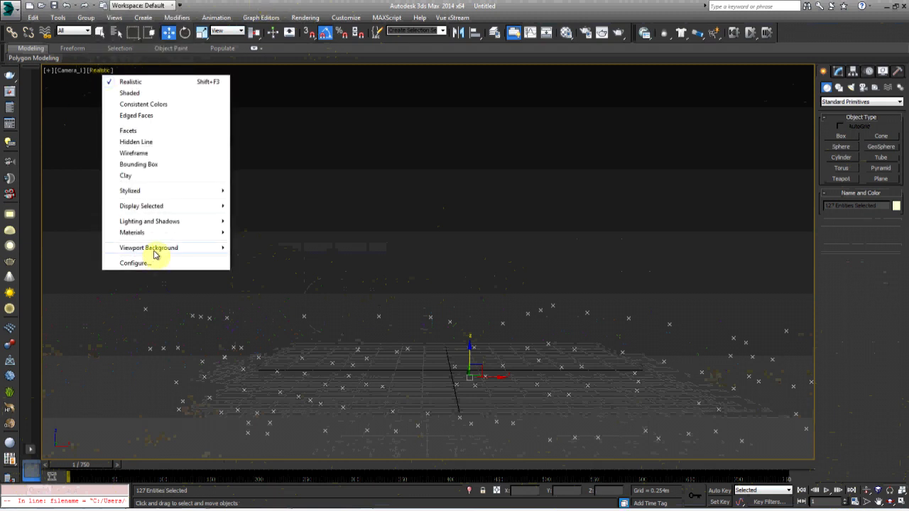
{"action": "mouse_move", "coordinate": [155, 252]}
{"action": "left_click", "coordinate": [294, 287]}
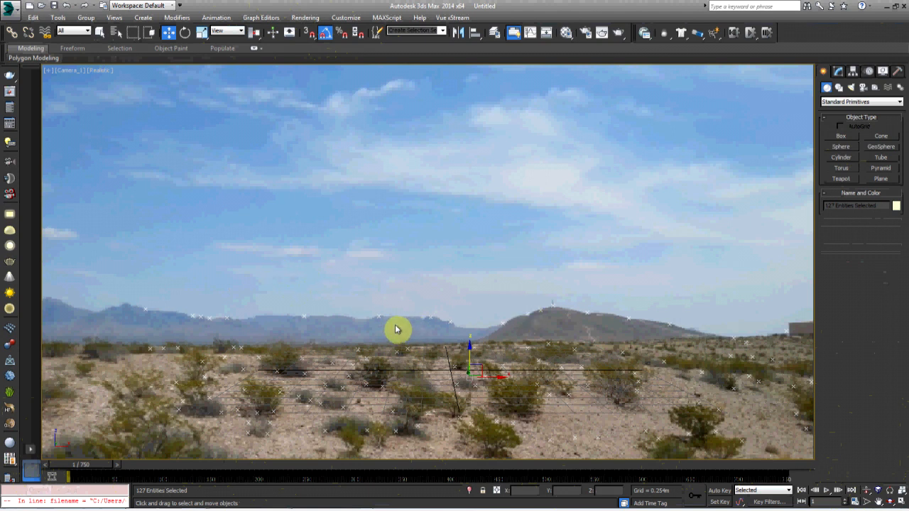
{"action": "mouse_move", "coordinate": [470, 354]}
{"action": "left_mouse_down"}
{"action": "mouse_move", "coordinate": [469, 328]}
{"action": "mouse_move", "coordinate": [463, 412]}
{"action": "mouse_move", "coordinate": [453, 292]}
{"action": "mouse_move", "coordinate": [433, 278]}
{"action": "mouse_move", "coordinate": [457, 362]}
{"action": "mouse_move", "coordinate": [459, 284]}
{"action": "mouse_move", "coordinate": [471, 400]}
{"action": "mouse_move", "coordinate": [447, 311]}
{"action": "mouse_move", "coordinate": [454, 373]}
{"action": "mouse_move", "coordinate": [450, 298]}
{"action": "mouse_move", "coordinate": [461, 358]}
{"action": "mouse_move", "coordinate": [459, 320]}
{"action": "mouse_move", "coordinate": [470, 346]}
{"action": "left_mouse_up"}
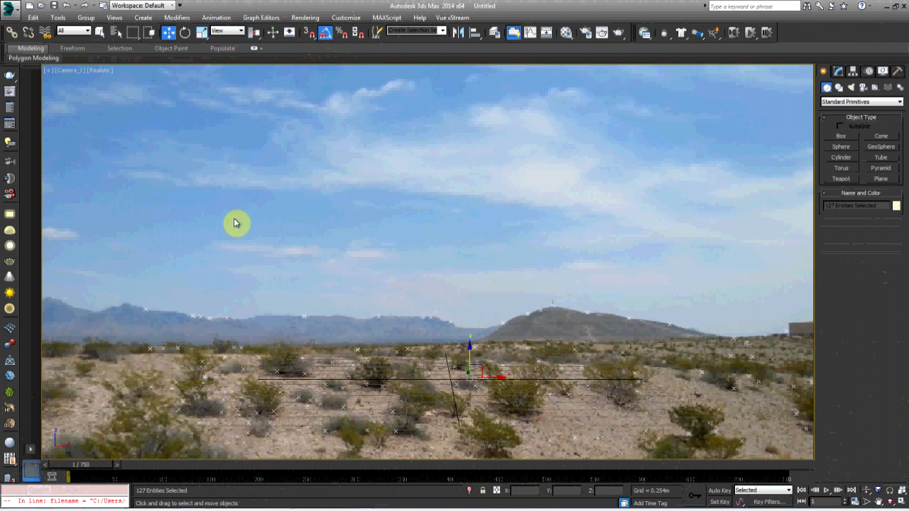
Turn off angle snap and tilt the camera and tracking points about the X axis to flatten the grid's perspective.
{"action": "left_click", "coordinate": [185, 32]}
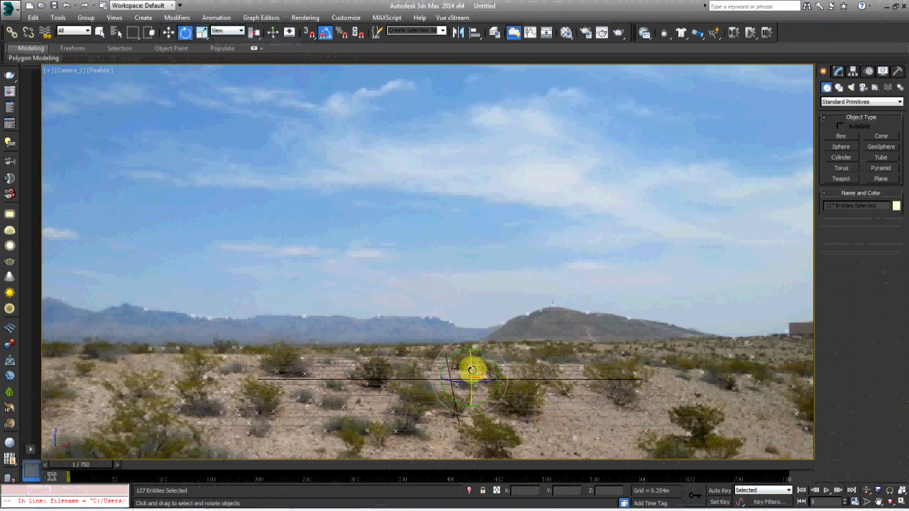
{"action": "left_click", "coordinate": [473, 369]}
{"action": "left_click", "coordinate": [325, 32]}
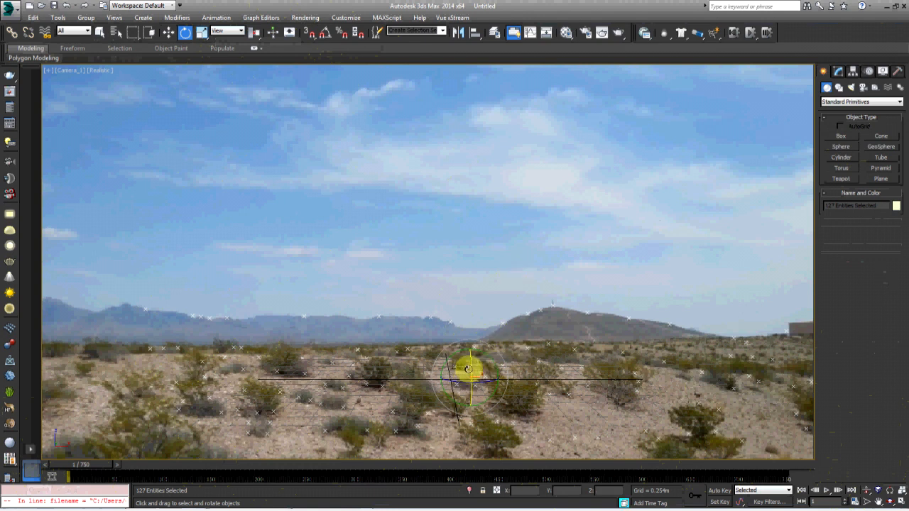
{"action": "left_click_drag", "start_coordinate": [471, 368], "coordinate": [474, 373]}
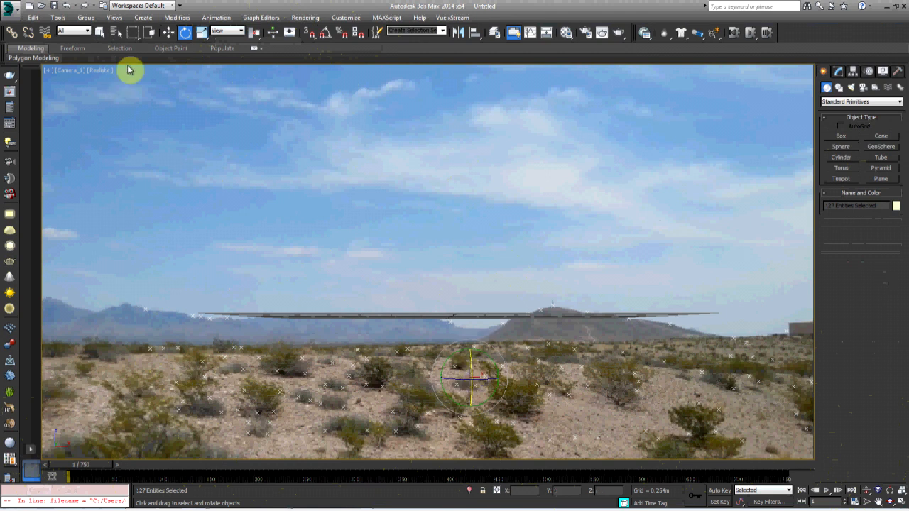
Raise the camera and tracking points to bring the grid back onto the ground, and tilt them about -3 degrees around X.
{"action": "left_click", "coordinate": [169, 32]}
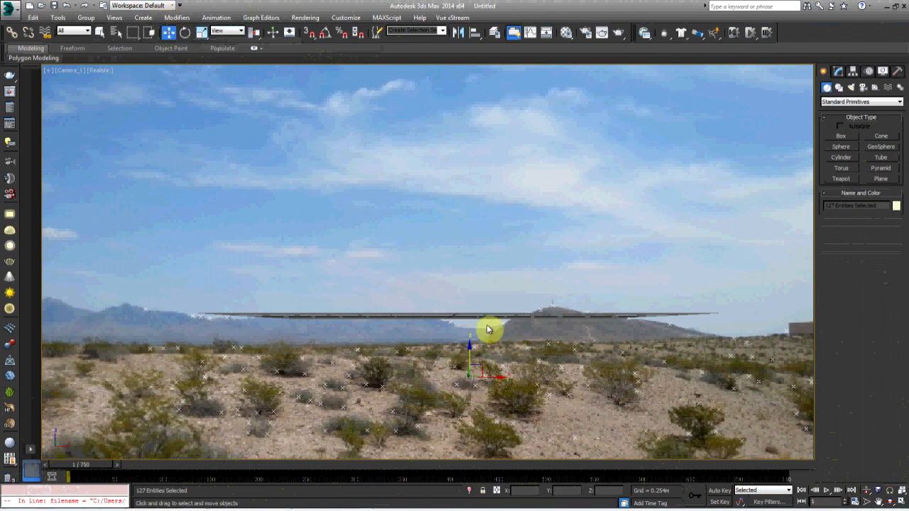
{"action": "left_click_drag", "start_coordinate": [471, 347], "coordinate": [470, 317]}
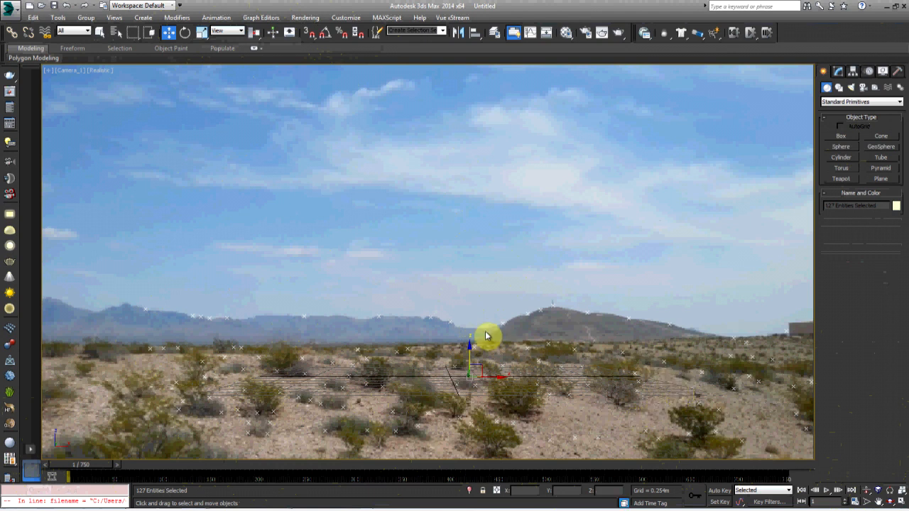
{"action": "left_click", "coordinate": [184, 33]}
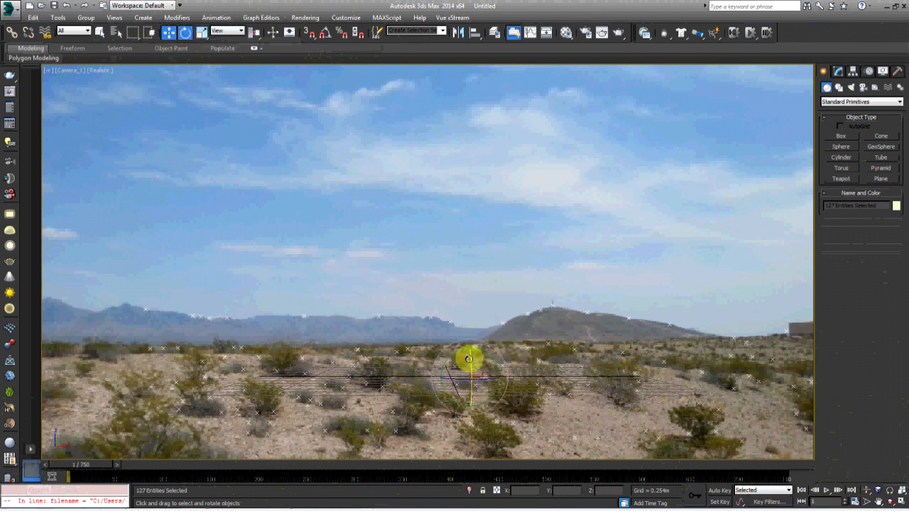
{"action": "left_click_drag", "start_coordinate": [471, 361], "coordinate": [468, 359]}
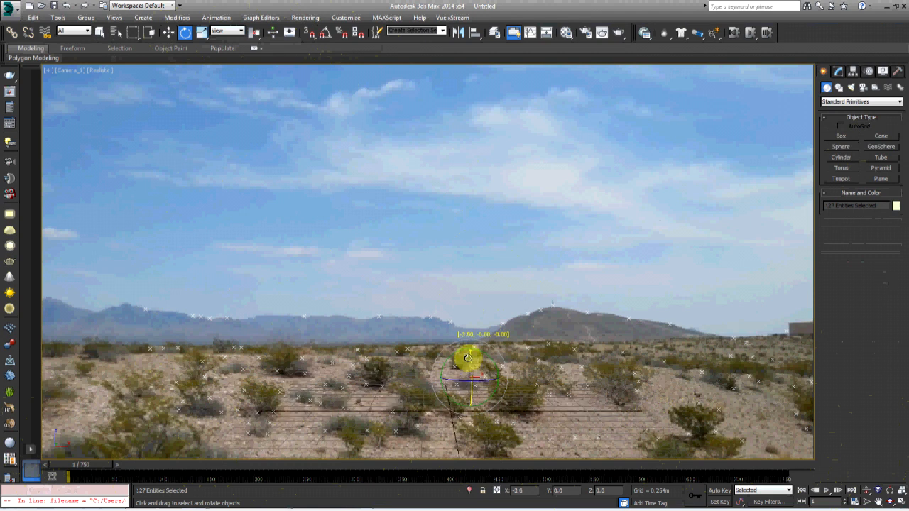
Adjust the selection's height to realign the grid with the ground, and shift it about 0.57 m along X.
{"action": "left_click", "coordinate": [168, 33]}
{"action": "left_click_drag", "start_coordinate": [468, 346], "coordinate": [484, 377]}
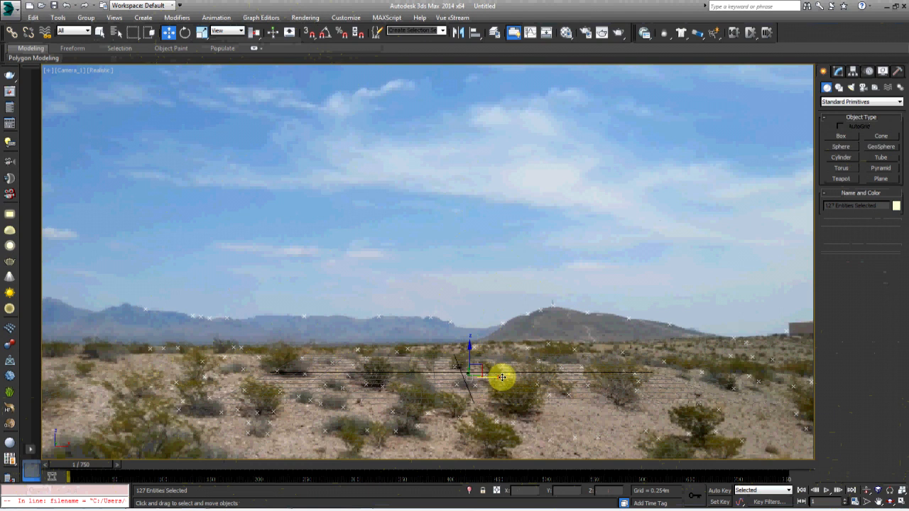
{"action": "left_click_drag", "start_coordinate": [495, 378], "coordinate": [532, 380]}
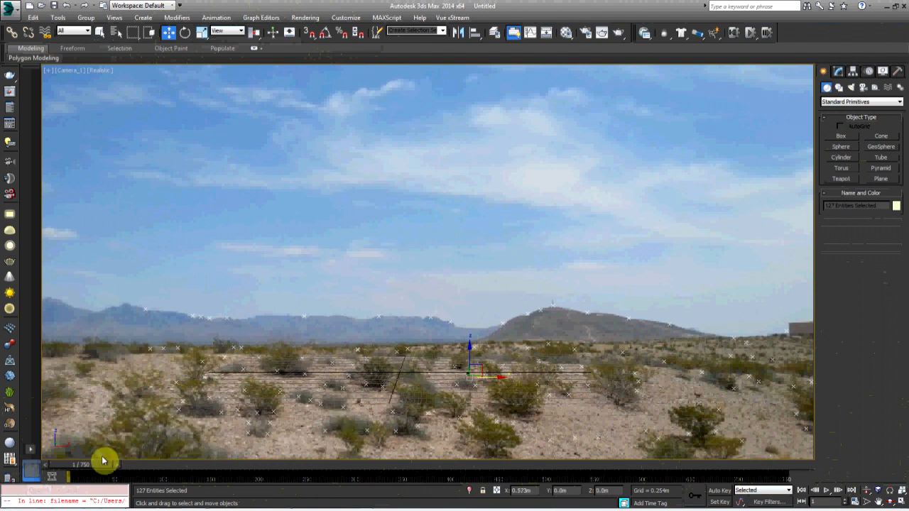
At frame 1, draw a test box about 1.6 m long, 0.6 m wide and 0.9 m high on the grid.
{"action": "left_click_drag", "start_coordinate": [77, 467], "coordinate": [1, 471]}
{"action": "key", "text": "w"}
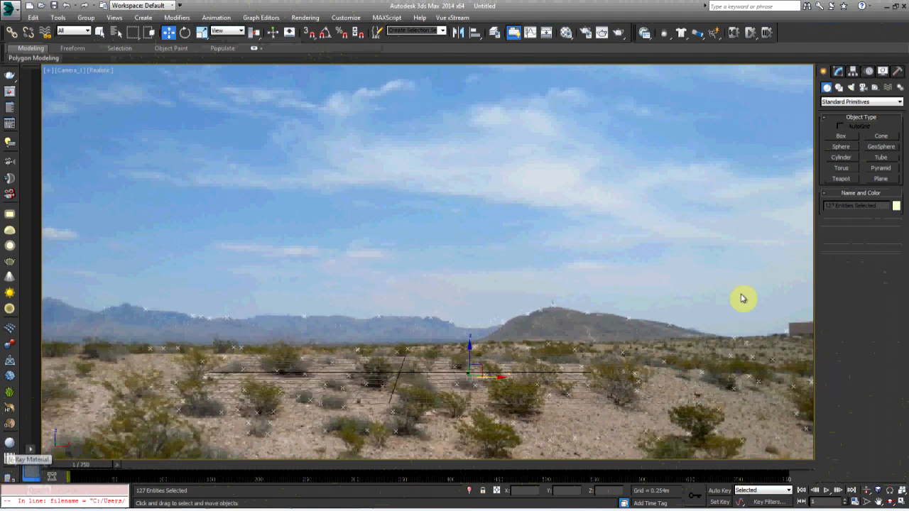
{"action": "left_click", "coordinate": [841, 135]}
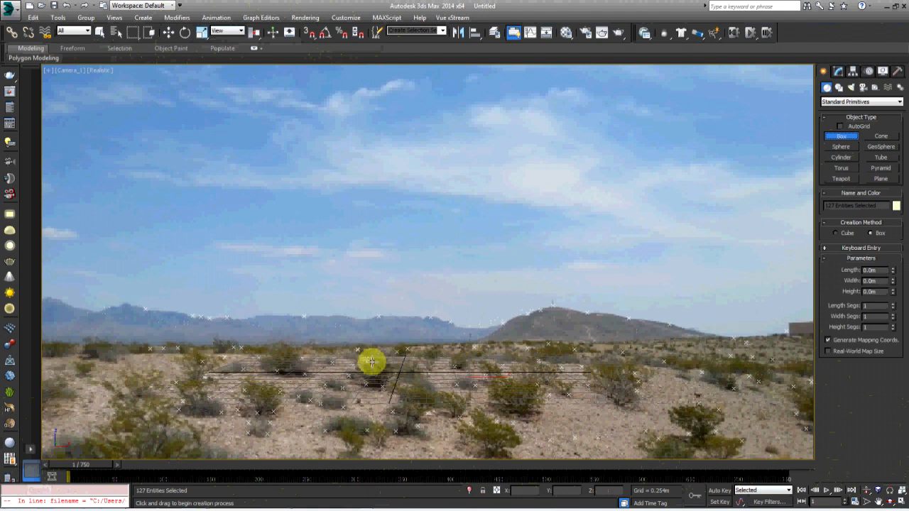
{"action": "left_click_drag", "start_coordinate": [365, 363], "coordinate": [407, 375]}
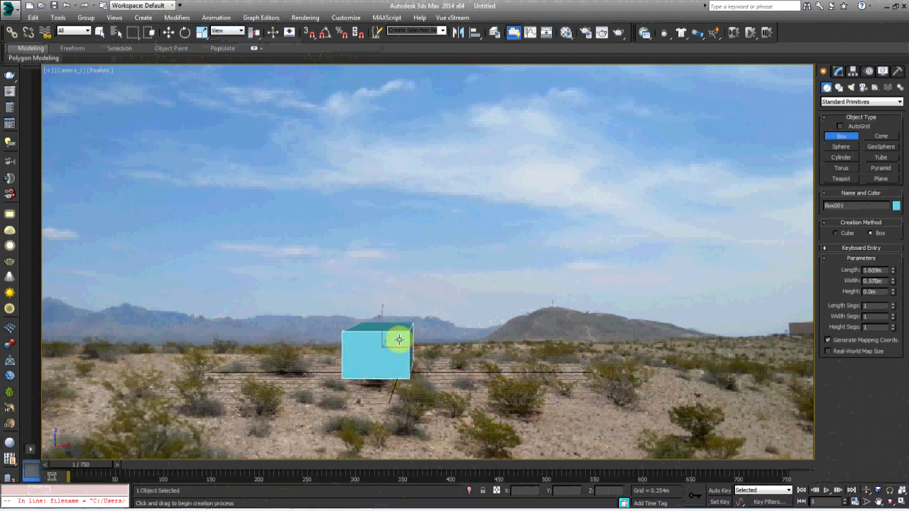
{"action": "left_click", "coordinate": [398, 302]}
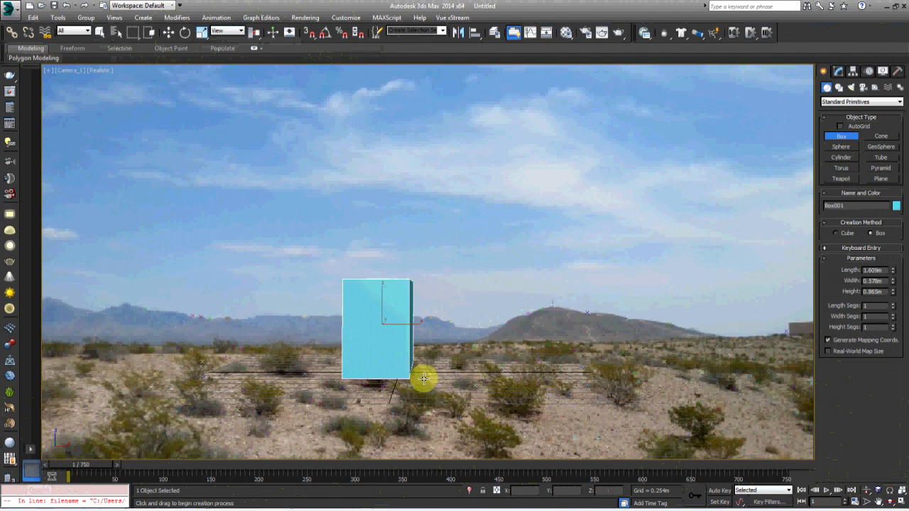
Delete the test box, and open Kaiju VFX.max without saving the current scene, adapting the file's gamma and LUT settings.
{"action": "left_click", "coordinate": [169, 32]}
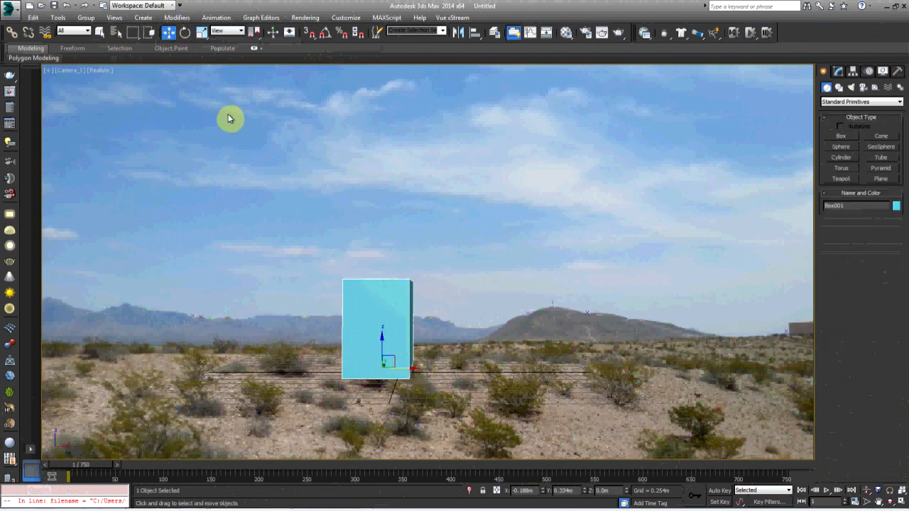
{"action": "key", "text": "Delete"}
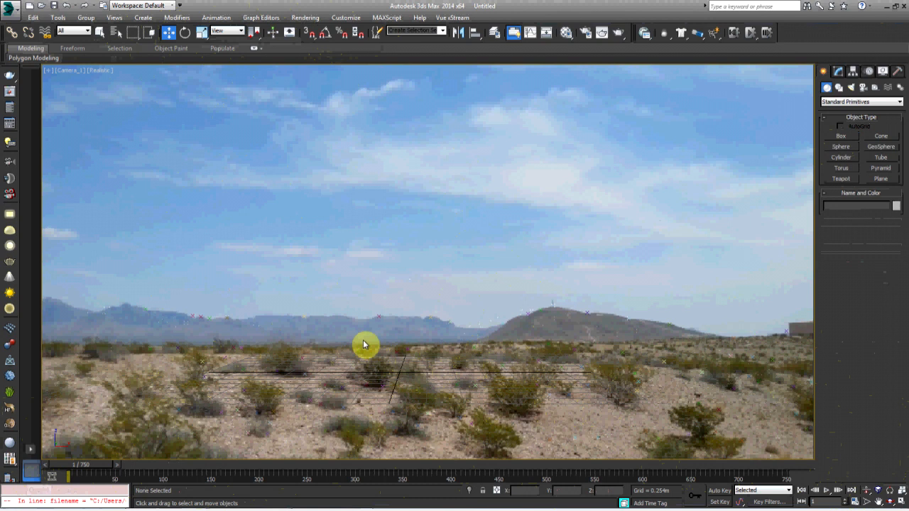
{"action": "left_click", "coordinate": [10, 9]}
{"action": "left_click", "coordinate": [10, 9]}
{"action": "left_click", "coordinate": [11, 9]}
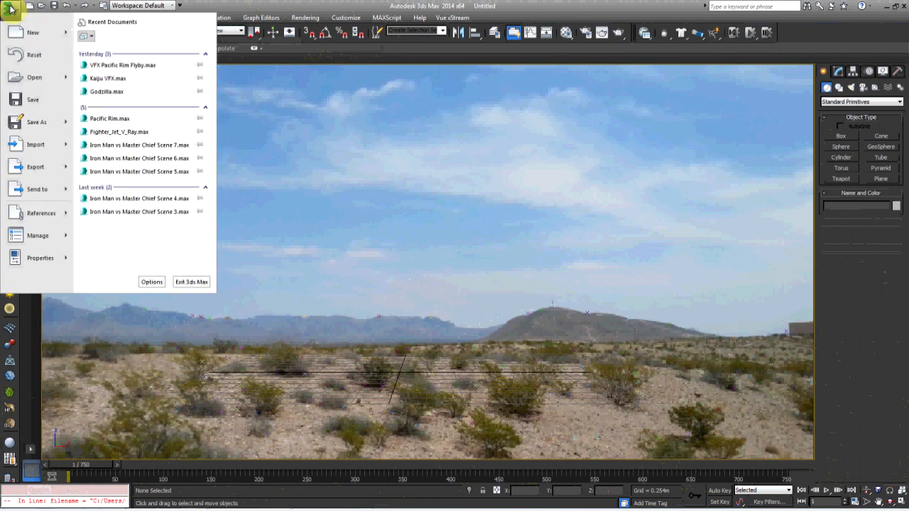
{"action": "left_click", "coordinate": [104, 85]}
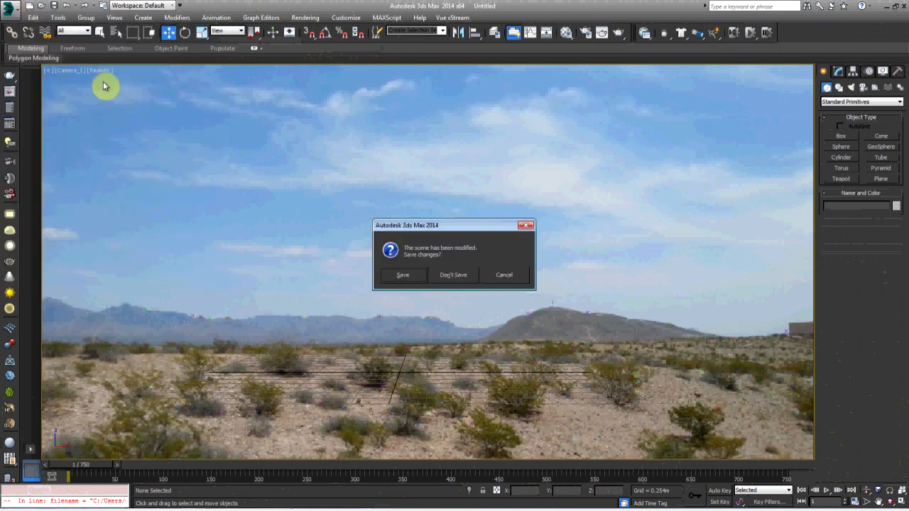
{"action": "left_click", "coordinate": [468, 277]}
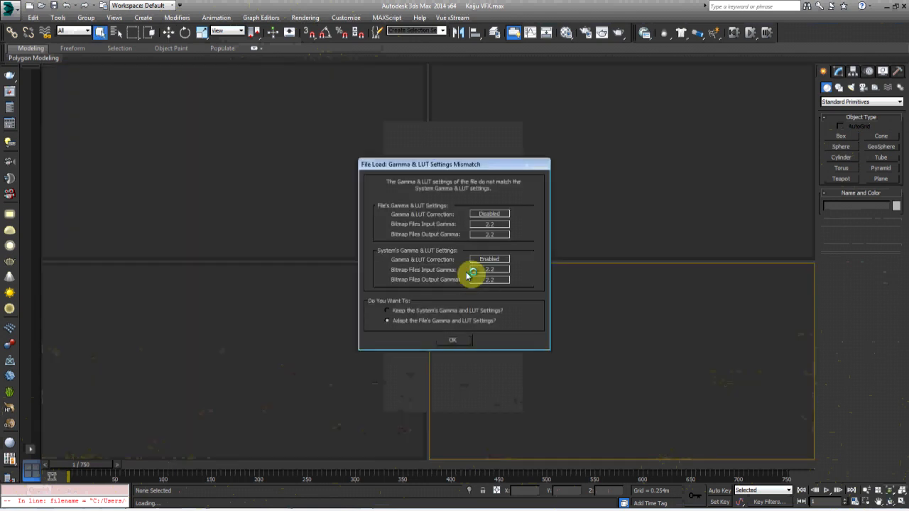
{"action": "left_click", "coordinate": [453, 340]}
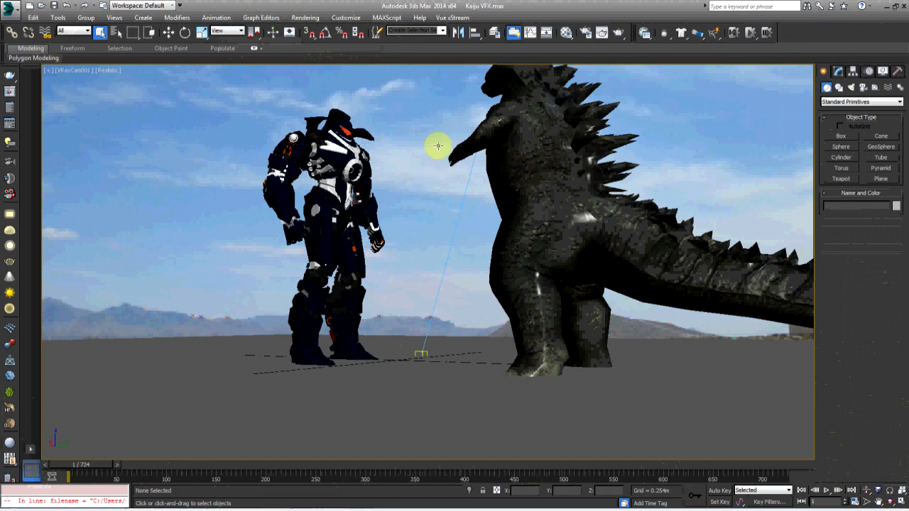
Hide the grey ground plane beneath the robot and Godzilla.
{"action": "left_click", "coordinate": [168, 351]}
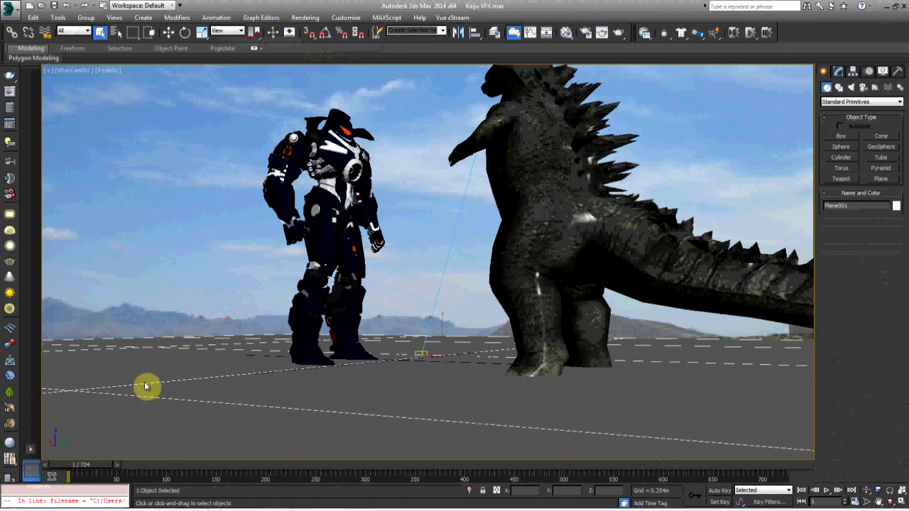
{"action": "right_click", "coordinate": [182, 360]}
{"action": "left_click", "coordinate": [206, 303]}
{"action": "right_click", "coordinate": [177, 359]}
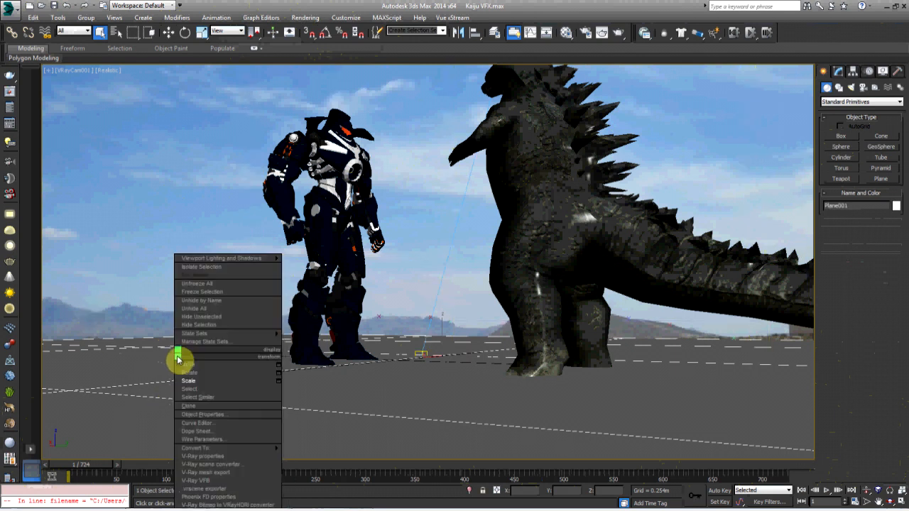
{"action": "left_click", "coordinate": [203, 333]}
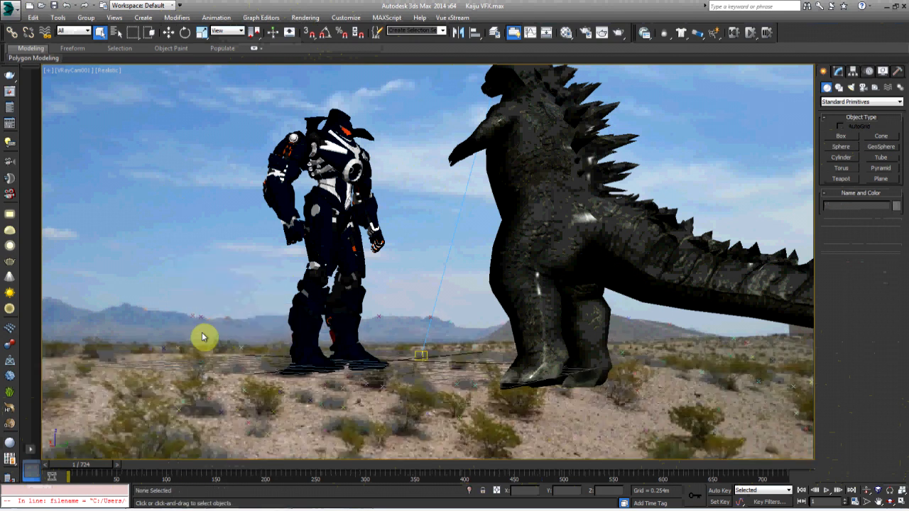
{"action": "type", "text": "hbi"}
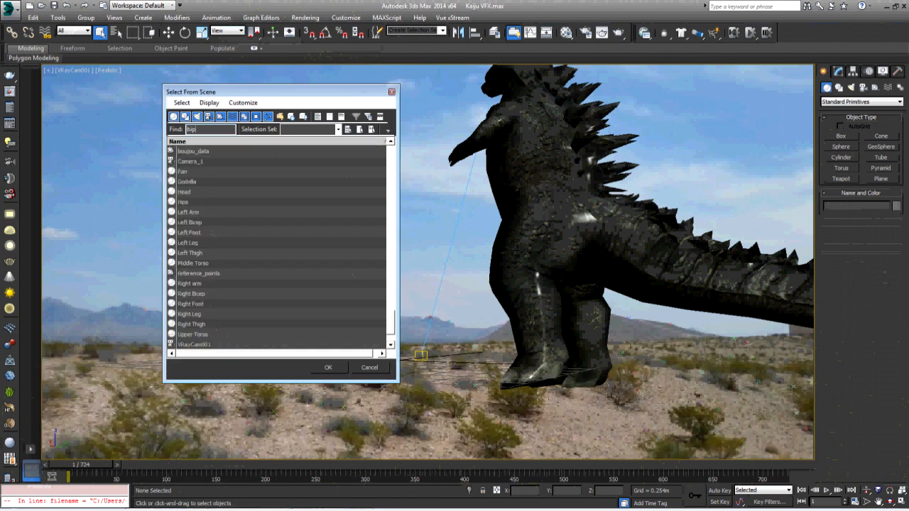
{"action": "key", "text": "BackSpace"}
{"action": "key", "text": "BackSpace"}
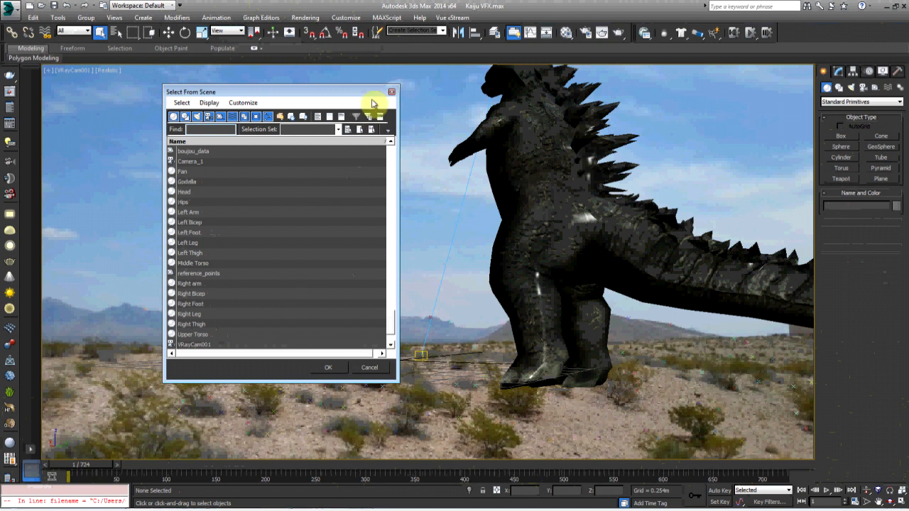
{"action": "left_click", "coordinate": [392, 94]}
Unhide by name all objects whose names start with "bip" to bring back the biped skeletons.
{"action": "right_click", "coordinate": [391, 106]}
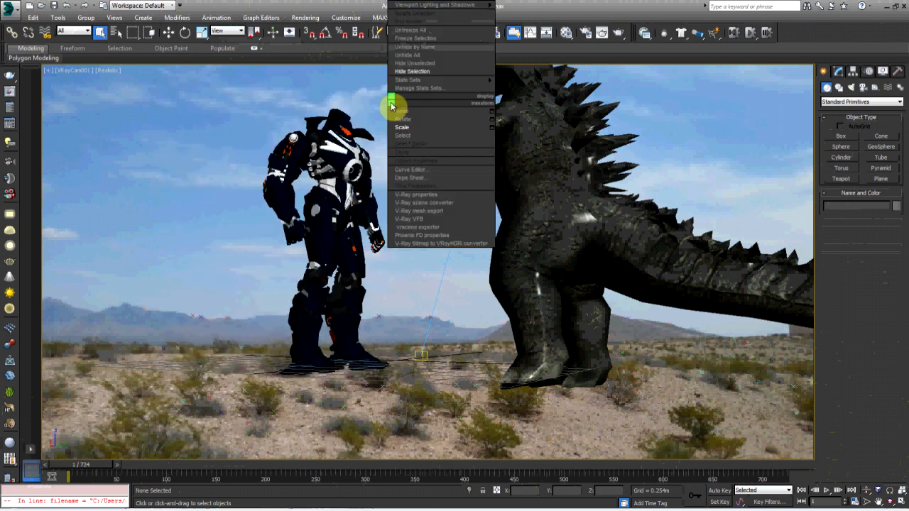
{"action": "left_click", "coordinate": [412, 44]}
{"action": "type", "text": "bip"}
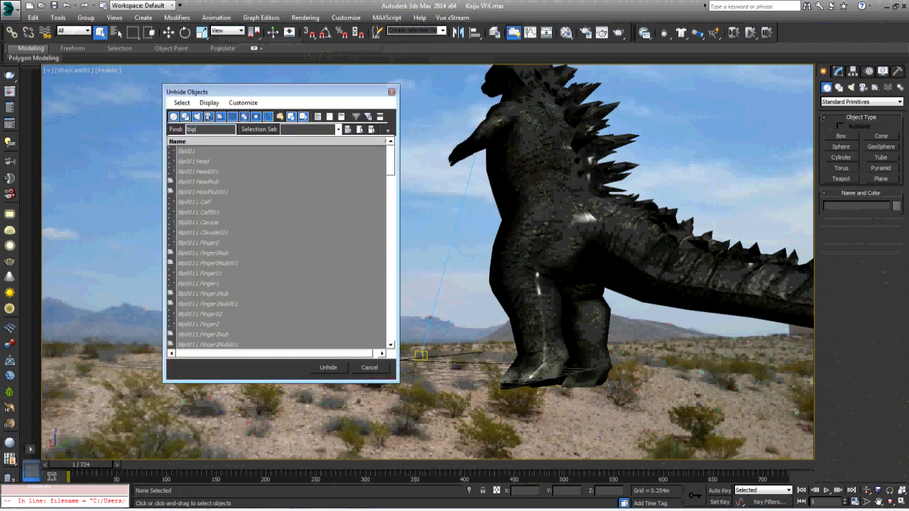
{"action": "key", "text": "Return"}
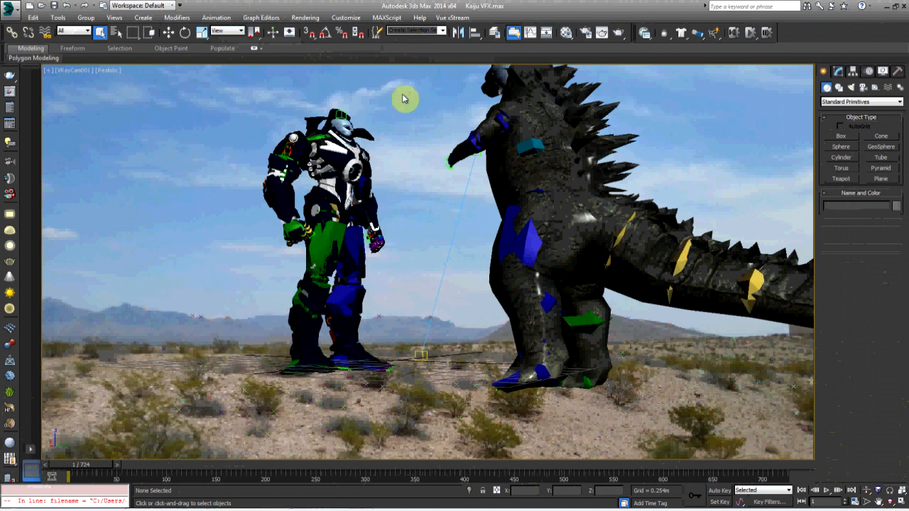
Hide the Godzilla mesh, leaving its biped skeleton in the scene.
{"action": "left_click", "coordinate": [505, 187]}
{"action": "right_click", "coordinate": [512, 173]}
{"action": "left_click", "coordinate": [534, 146]}
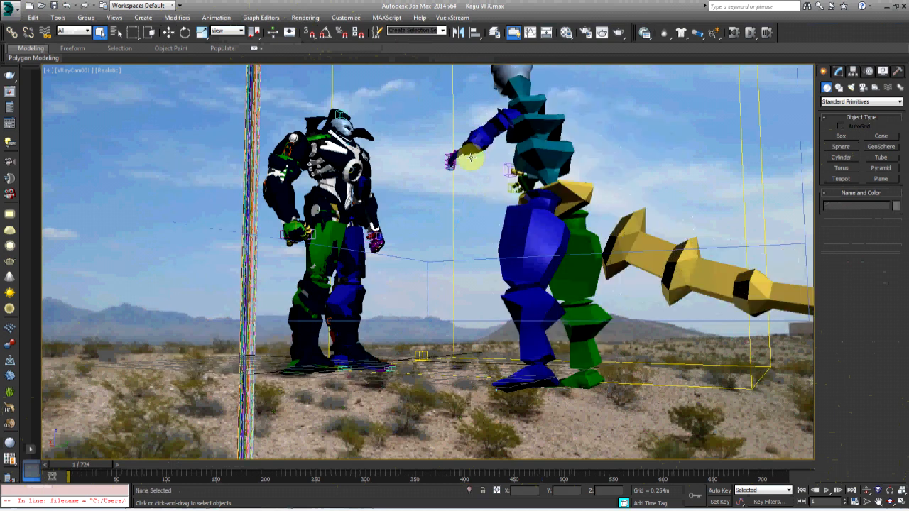
Select the robot's Fan object by name and hide it.
{"action": "key", "text": "h"}
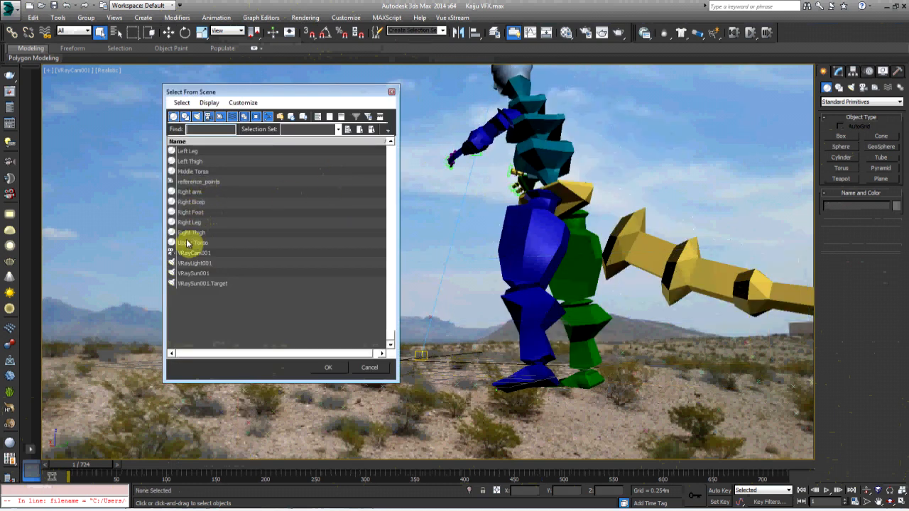
{"action": "left_click_drag", "start_coordinate": [187, 244], "coordinate": [193, 157]}
{"action": "scroll", "coordinate": [193, 172], "scroll_direction": "up", "scroll_amount": 4}
{"action": "left_click", "coordinate": [199, 264]}
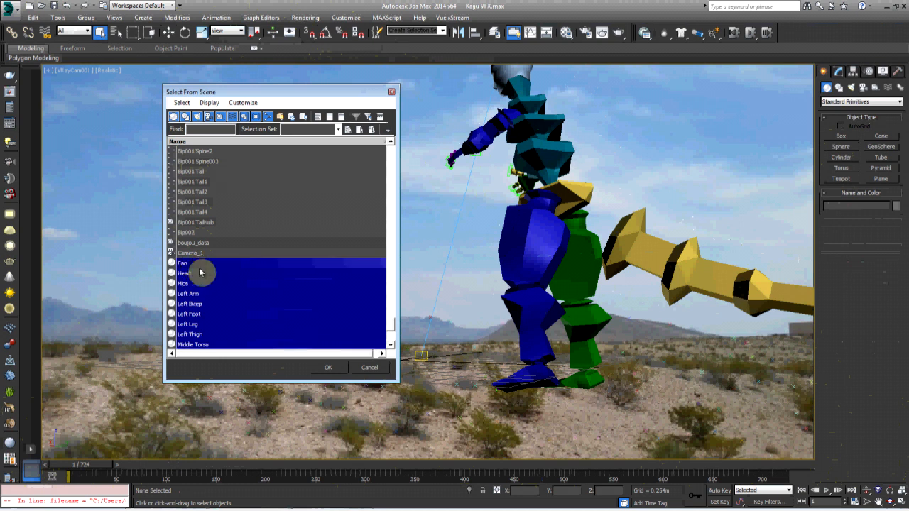
{"action": "left_click", "coordinate": [326, 368]}
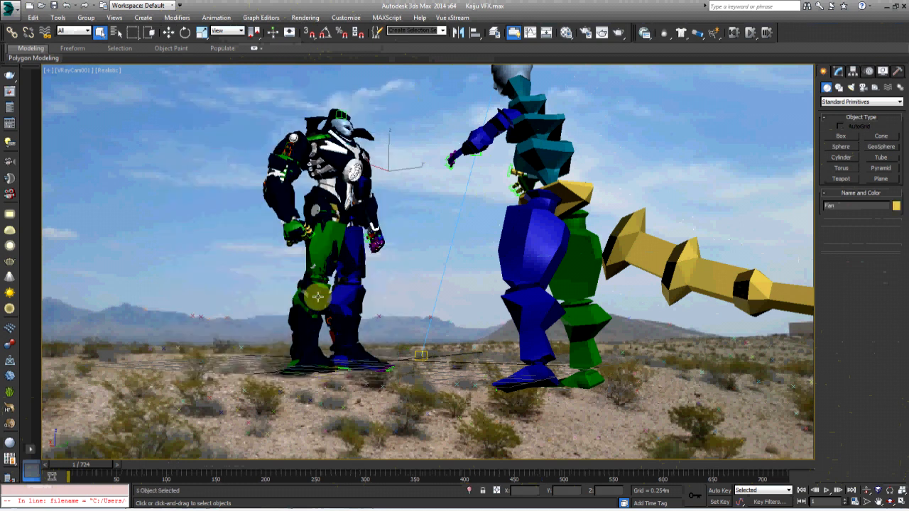
{"action": "right_click", "coordinate": [317, 236]}
{"action": "left_click", "coordinate": [346, 203]}
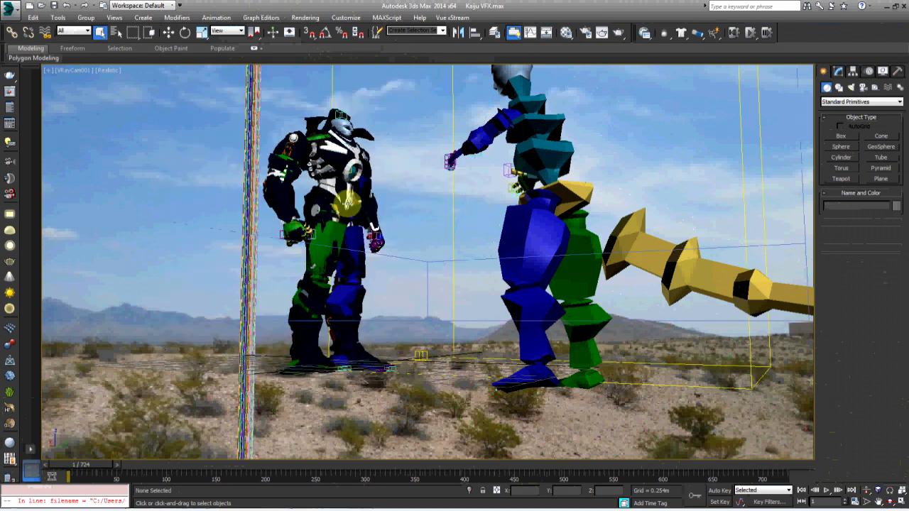
Select the robot parts Head through Middle Torso and Right arm through Upper Torso by name, excluding reference_points, and hide them.
{"action": "key", "text": "h"}
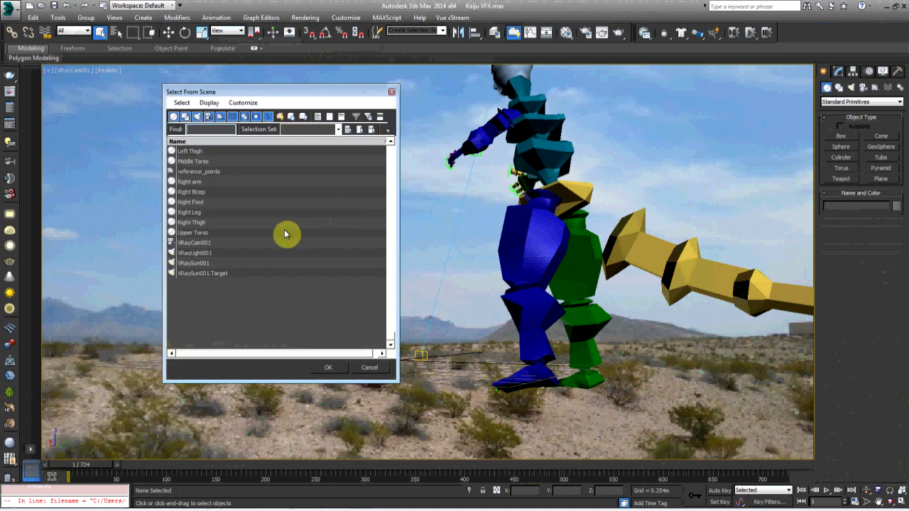
{"action": "left_click", "coordinate": [196, 183]}
{"action": "left_click_drag", "start_coordinate": [196, 187], "coordinate": [194, 152]}
{"action": "left_click", "coordinate": [193, 211]}
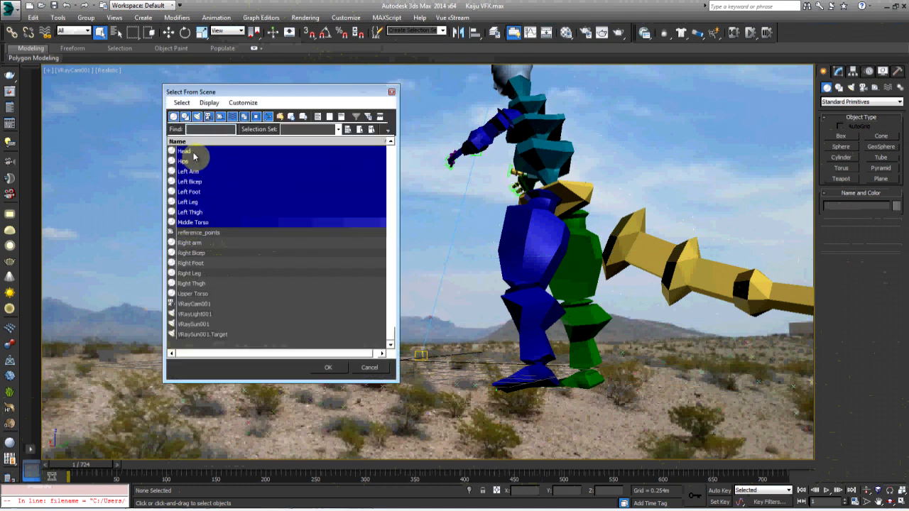
{"action": "left_click_drag", "start_coordinate": [191, 243], "coordinate": [195, 294], "text": "ctrl"}
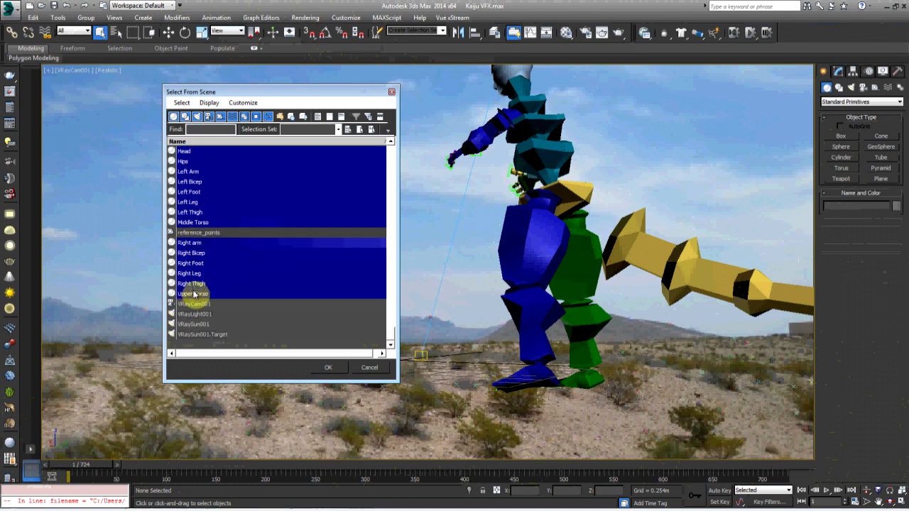
{"action": "scroll", "coordinate": [198, 258], "scroll_direction": "up", "scroll_amount": 6}
{"action": "scroll", "coordinate": [199, 253], "scroll_direction": "down", "scroll_amount": 1}
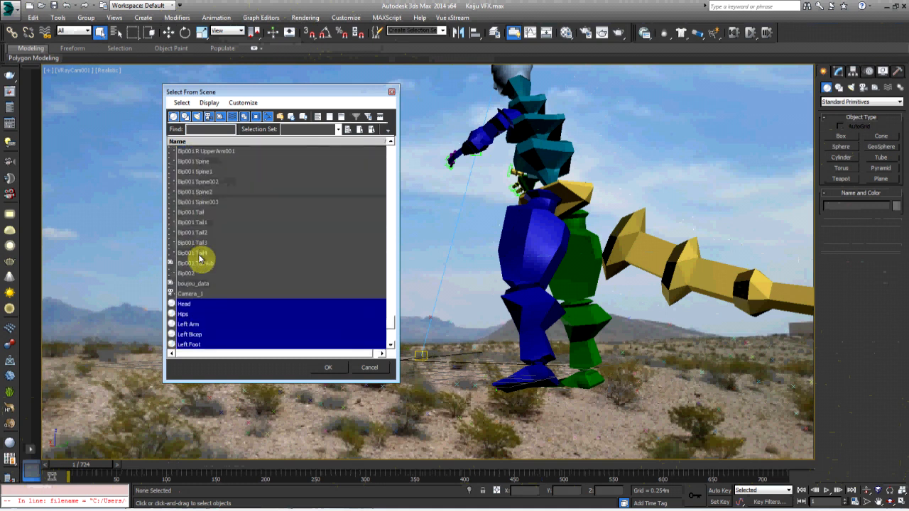
{"action": "left_click", "coordinate": [329, 367]}
{"action": "right_click", "coordinate": [318, 245]}
{"action": "left_click", "coordinate": [341, 220]}
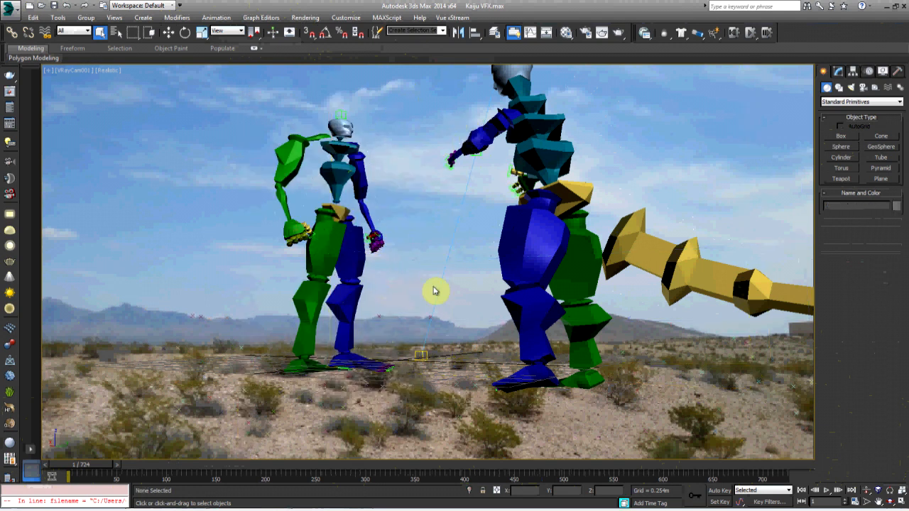
Set the camera viewport's background to Gradient Color.
{"action": "left_click", "coordinate": [110, 73]}
{"action": "mouse_move", "coordinate": [211, 248]}
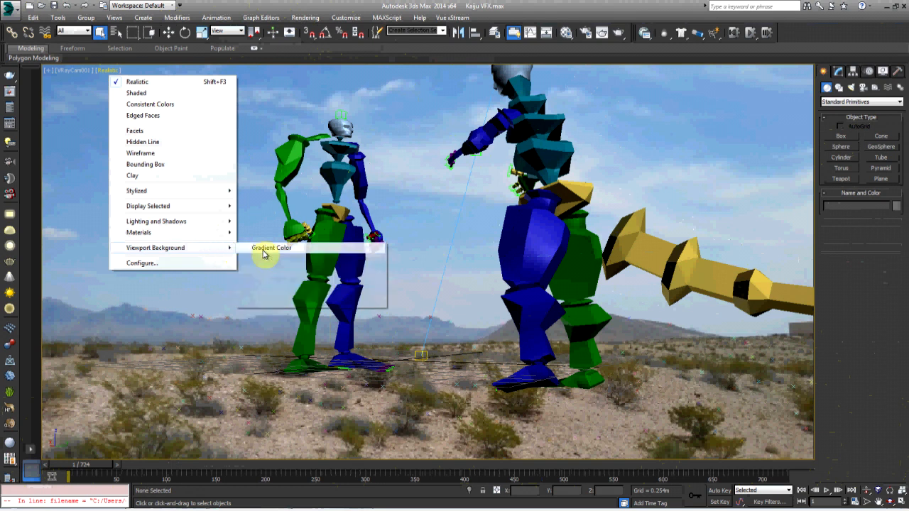
{"action": "left_click", "coordinate": [263, 250]}
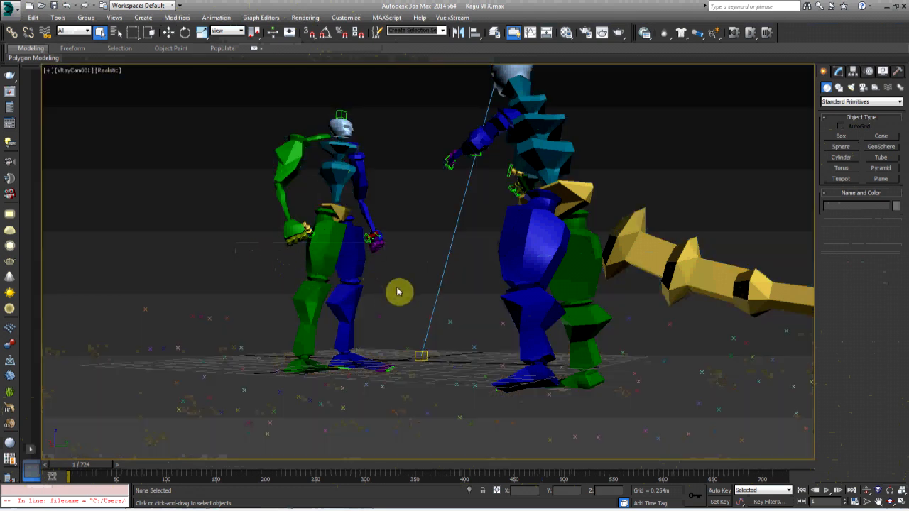
Examine both biped skeletons, the tracking points and the ground grid in a Perspective view, and return to the VRayCam001 view.
{"action": "key", "text": "p"}
{"action": "scroll", "coordinate": [362, 257], "scroll_direction": "down", "scroll_amount": 8}
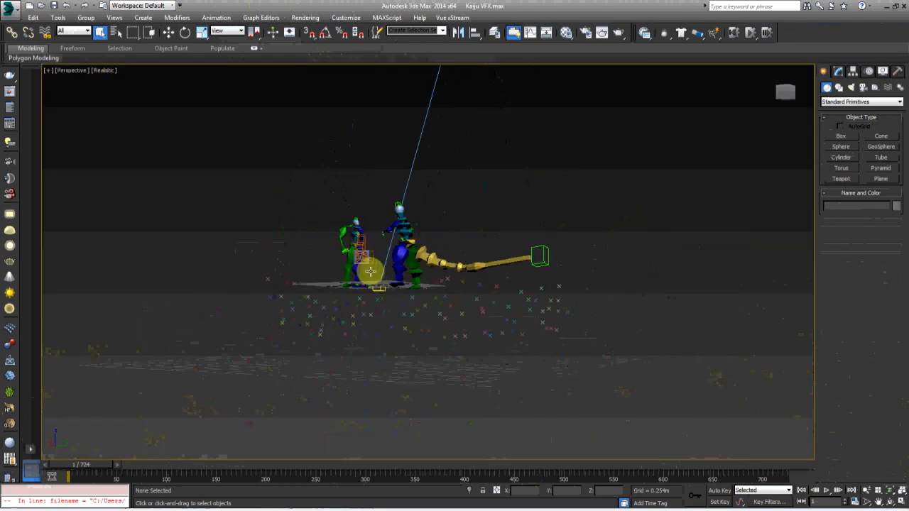
{"action": "middle_click_drag", "start_coordinate": [371, 272], "coordinate": [335, 284], "text": "alt"}
{"action": "scroll", "coordinate": [359, 284], "scroll_direction": "up", "scroll_amount": 6}
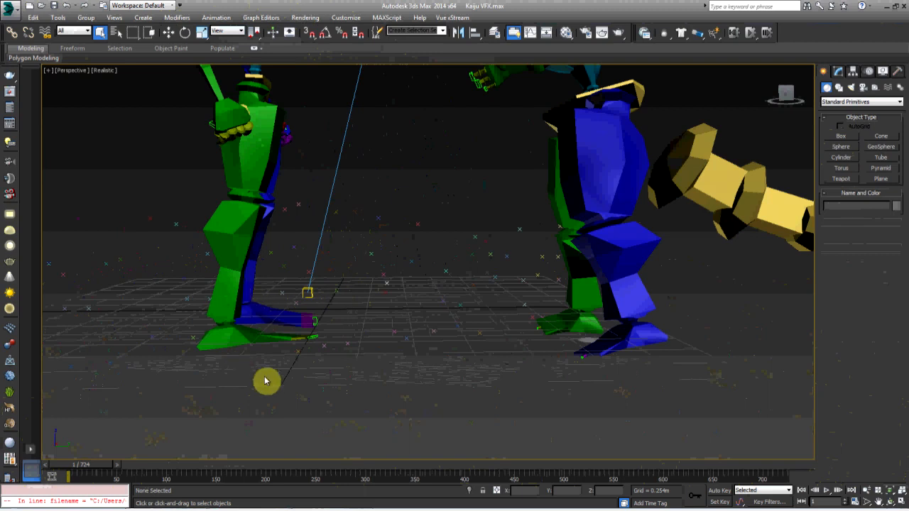
{"action": "middle_click_drag", "start_coordinate": [434, 286], "coordinate": [323, 280], "text": "alt"}
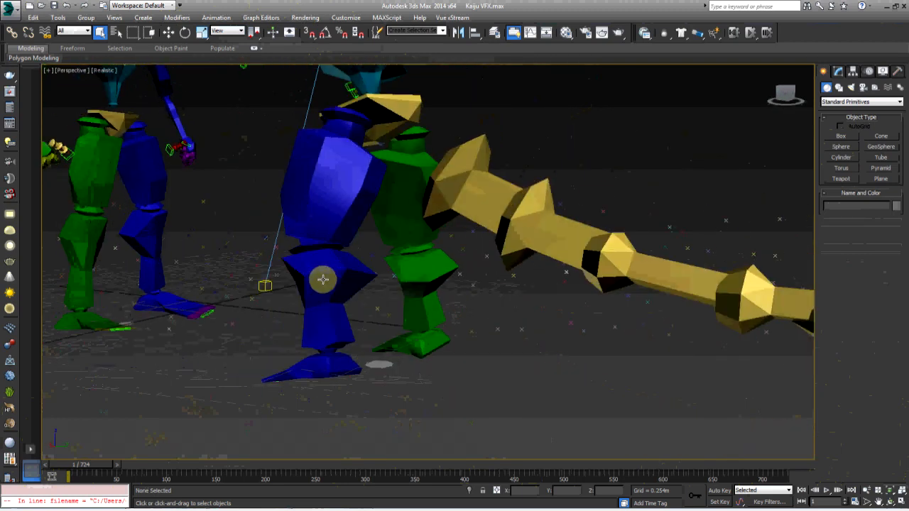
{"action": "scroll", "coordinate": [323, 280], "scroll_direction": "down", "scroll_amount": 10}
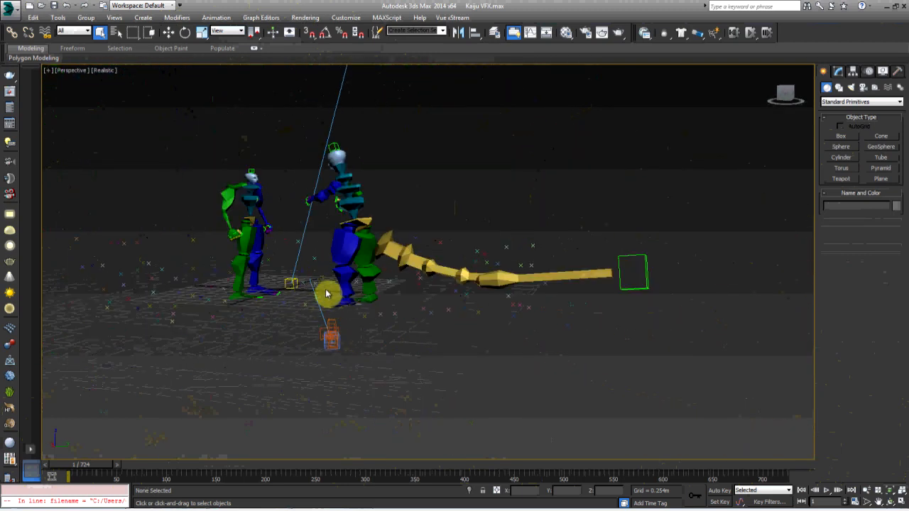
{"action": "key", "text": "c"}
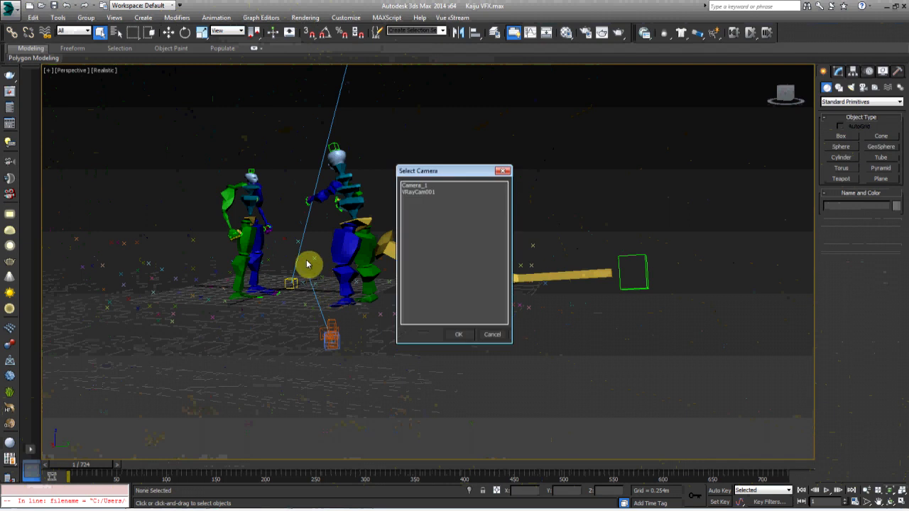
{"action": "double_click", "coordinate": [415, 193]}
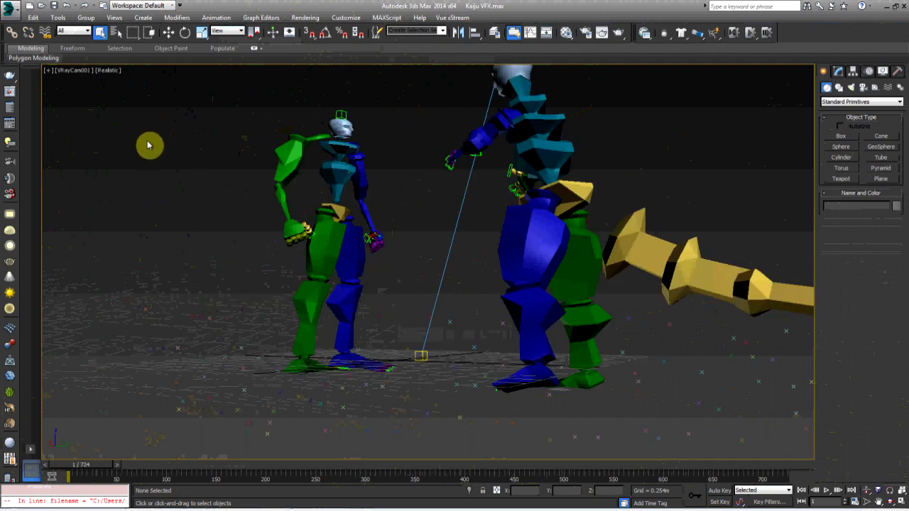
Set the VRayCam001 viewport's background to Custom Image File.
{"action": "left_click", "coordinate": [108, 70]}
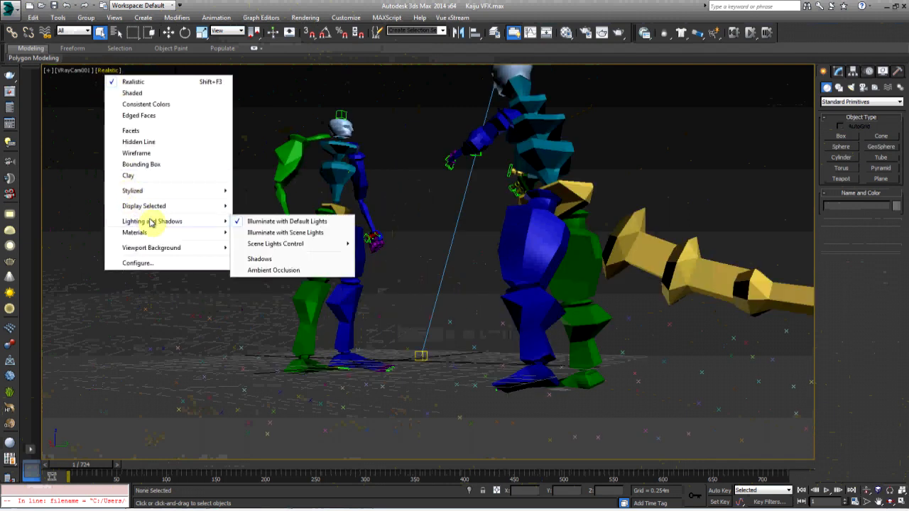
{"action": "mouse_move", "coordinate": [158, 235]}
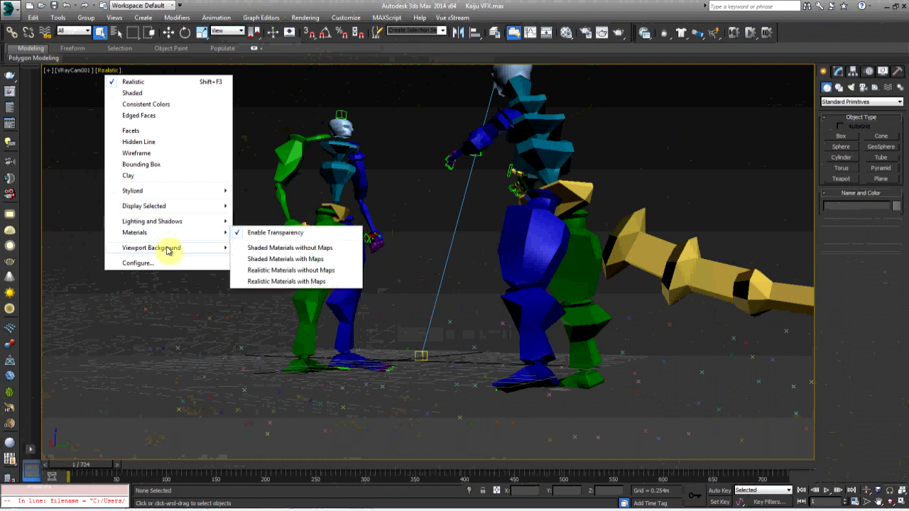
{"action": "mouse_move", "coordinate": [183, 250]}
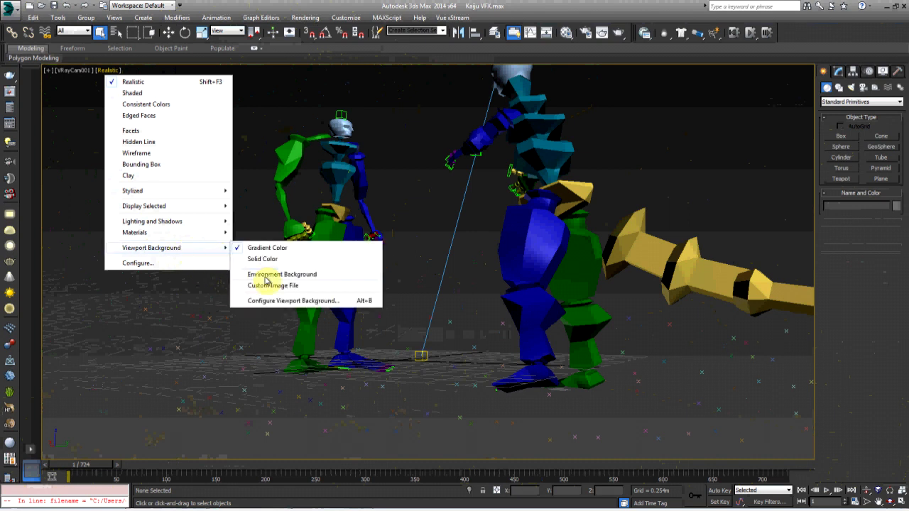
{"action": "left_click", "coordinate": [271, 286]}
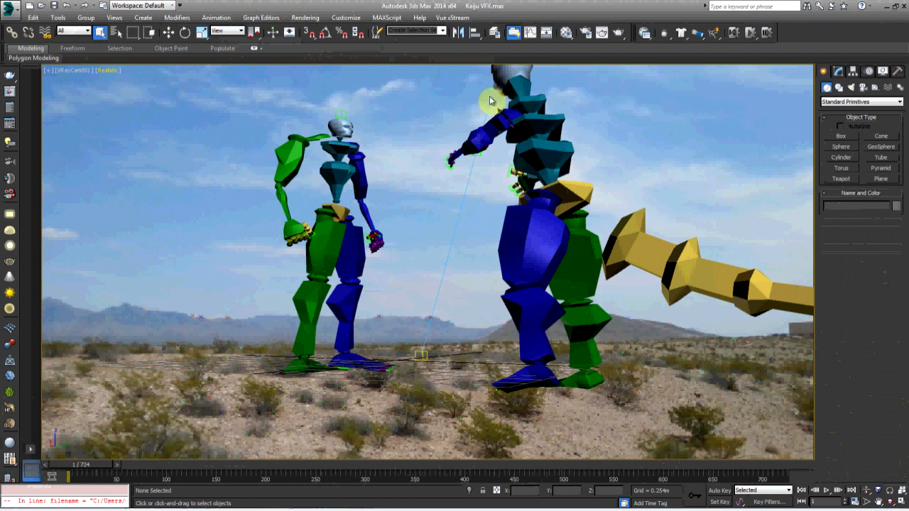
Switch the camera viewport's background back to Gradient Color.
{"action": "left_click", "coordinate": [113, 71]}
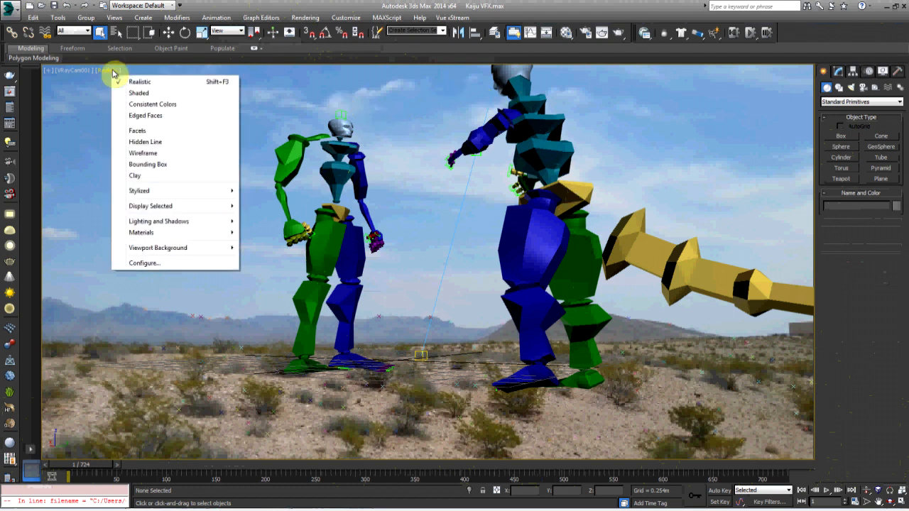
{"action": "mouse_move", "coordinate": [177, 247]}
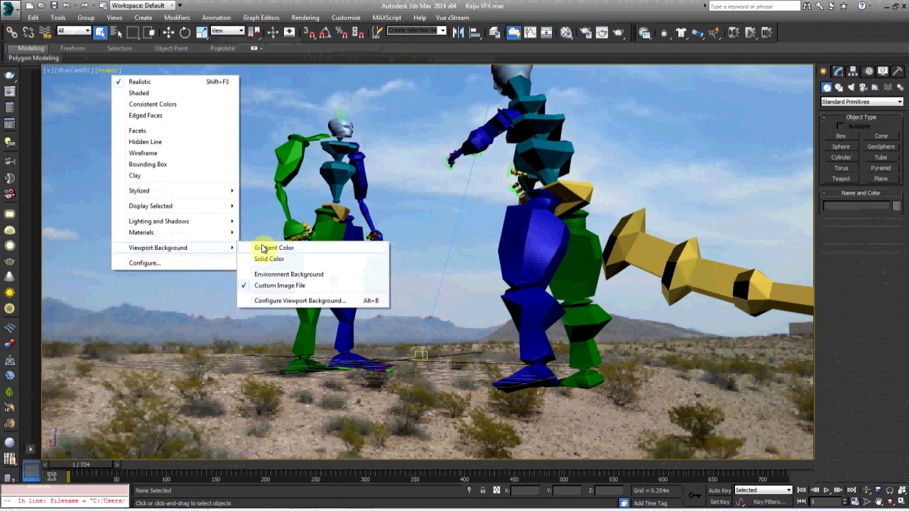
{"action": "left_click", "coordinate": [263, 248]}
Play the two bipeds' animation in a Perspective view, rewind to frame 1 and return to the VRayCam001 view.
{"action": "key", "text": "p"}
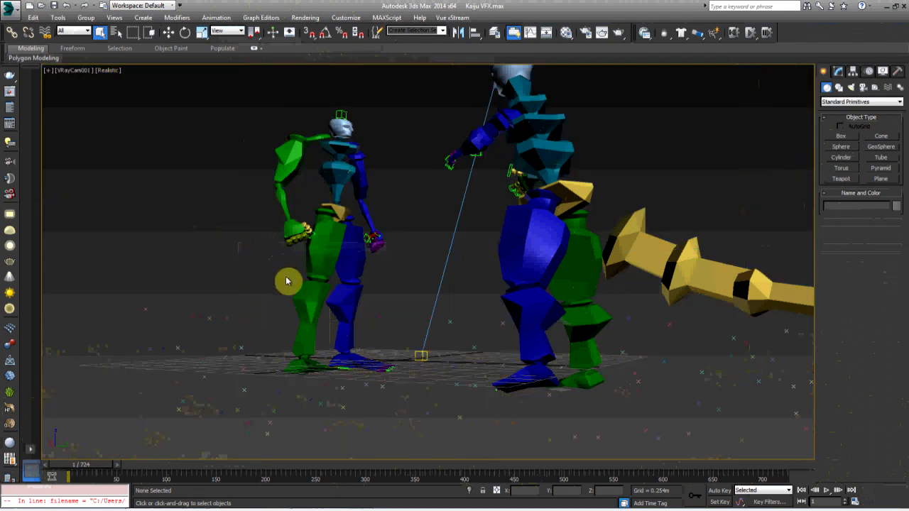
{"action": "mouse_move", "coordinate": [307, 304]}
{"action": "middle_mouse_down", "text": "alt"}
{"action": "mouse_move", "coordinate": [412, 331]}
{"action": "mouse_move", "coordinate": [471, 307]}
{"action": "mouse_move", "coordinate": [306, 317]}
{"action": "middle_mouse_up", "text": "alt"}
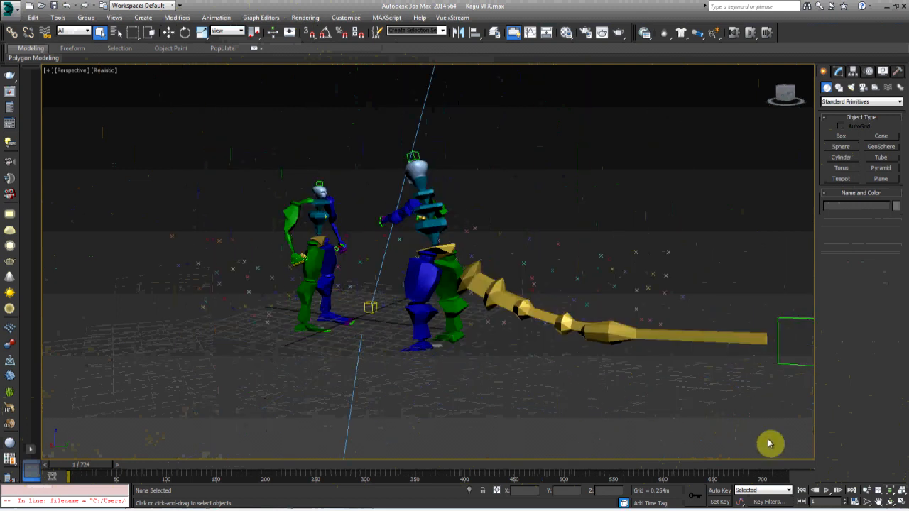
{"action": "left_click", "coordinate": [828, 491]}
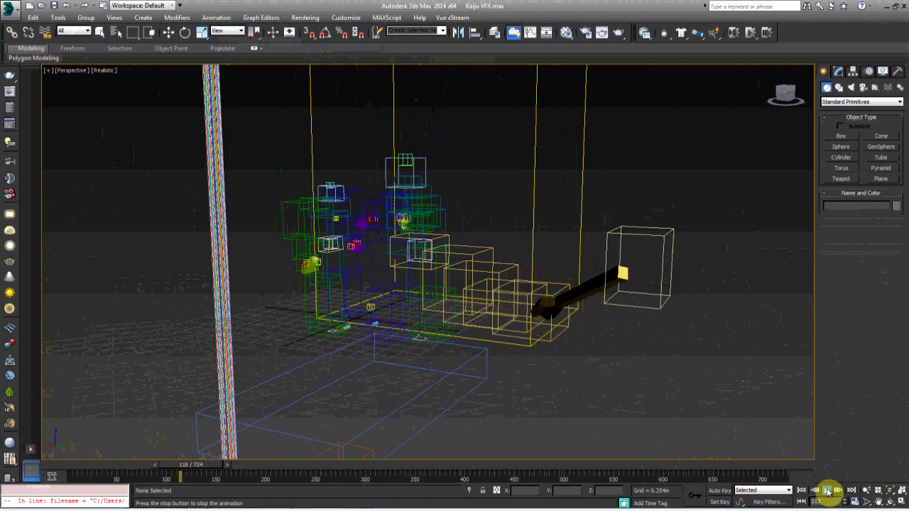
{"action": "left_click", "coordinate": [828, 492]}
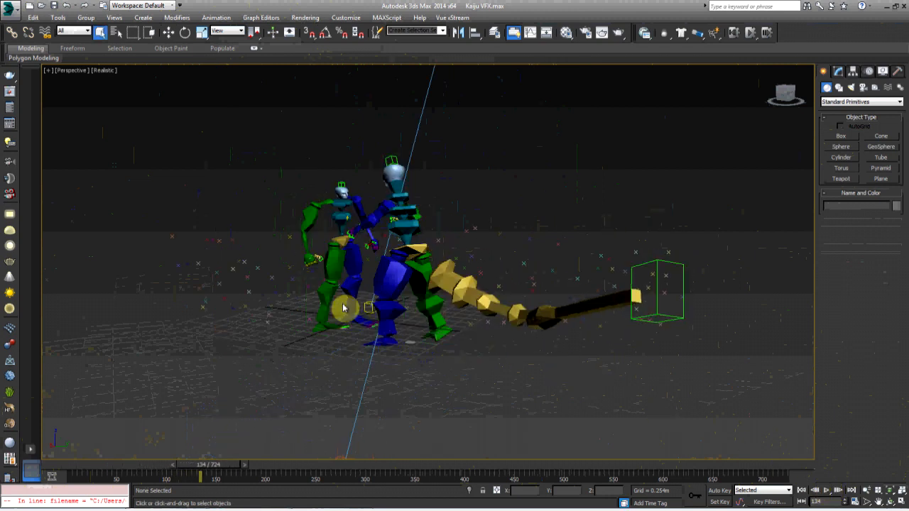
{"action": "middle_click_drag", "start_coordinate": [344, 308], "coordinate": [628, 401], "text": "alt"}
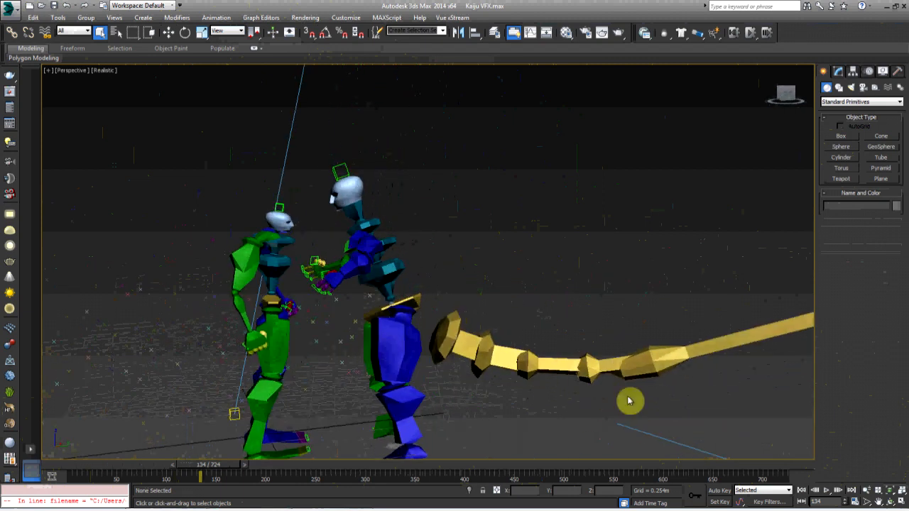
{"action": "left_click", "coordinate": [824, 491]}
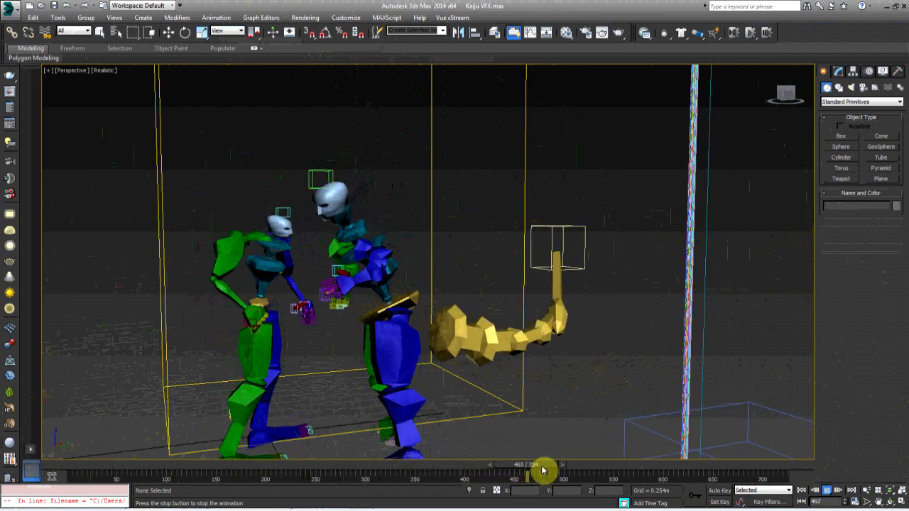
{"action": "left_click_drag", "start_coordinate": [557, 471], "coordinate": [3, 456]}
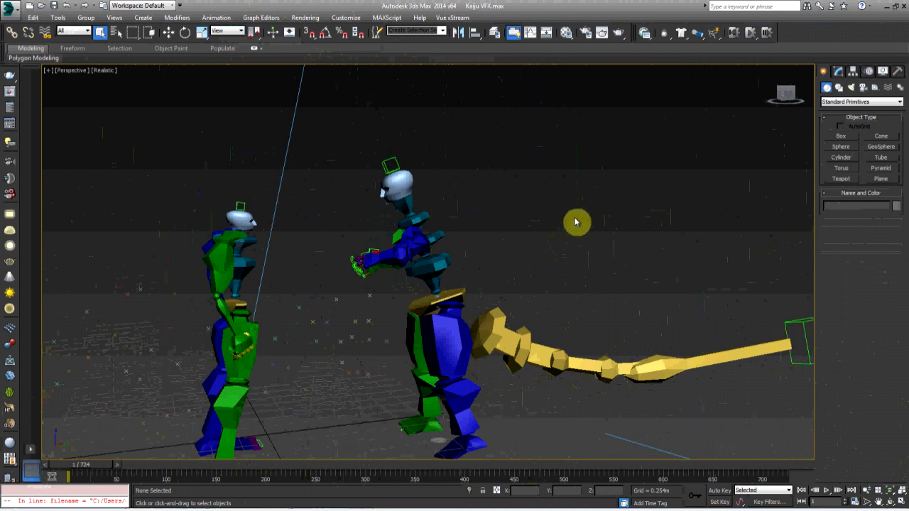
{"action": "key", "text": "c"}
{"action": "double_click", "coordinate": [419, 192]}
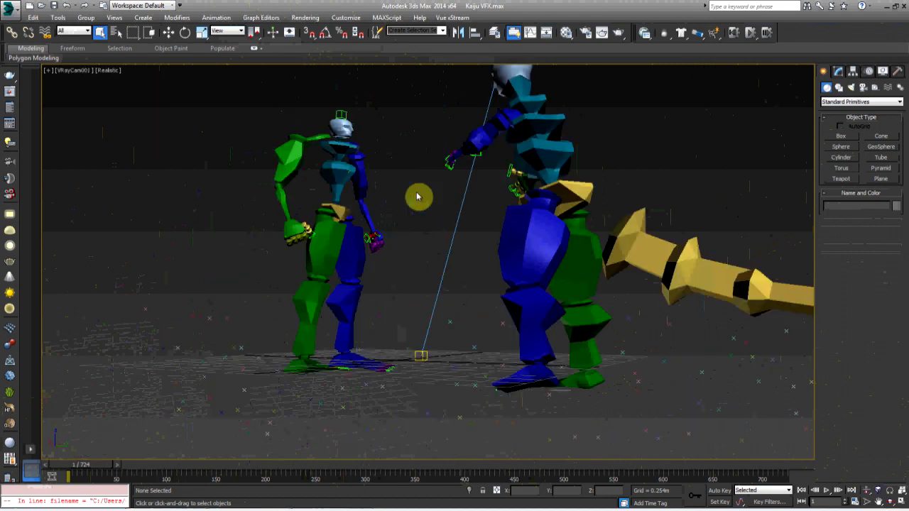
Set the camera viewport's background to Environment Background.
{"action": "left_click", "coordinate": [107, 71]}
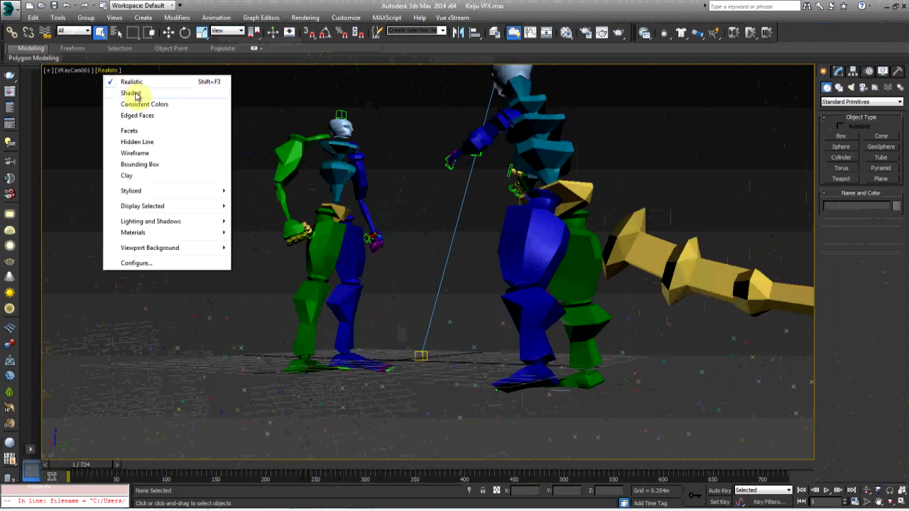
{"action": "mouse_move", "coordinate": [163, 235]}
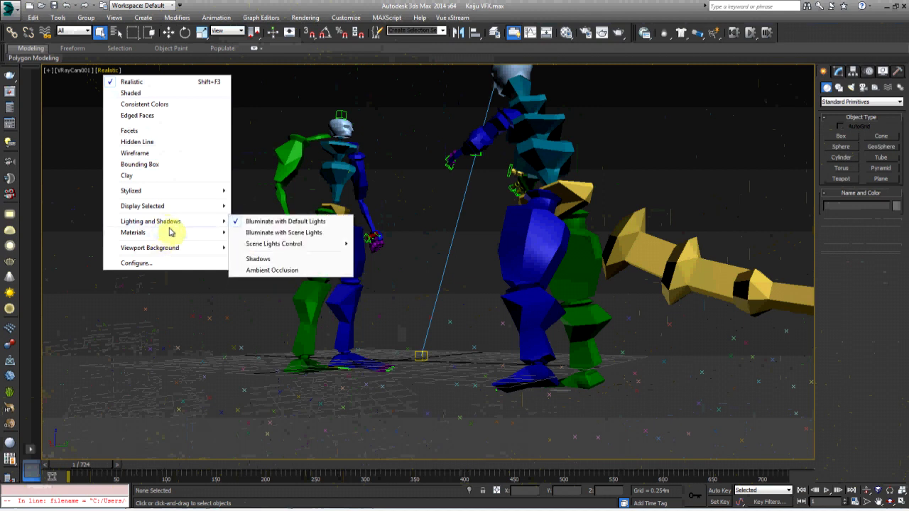
{"action": "mouse_move", "coordinate": [179, 254]}
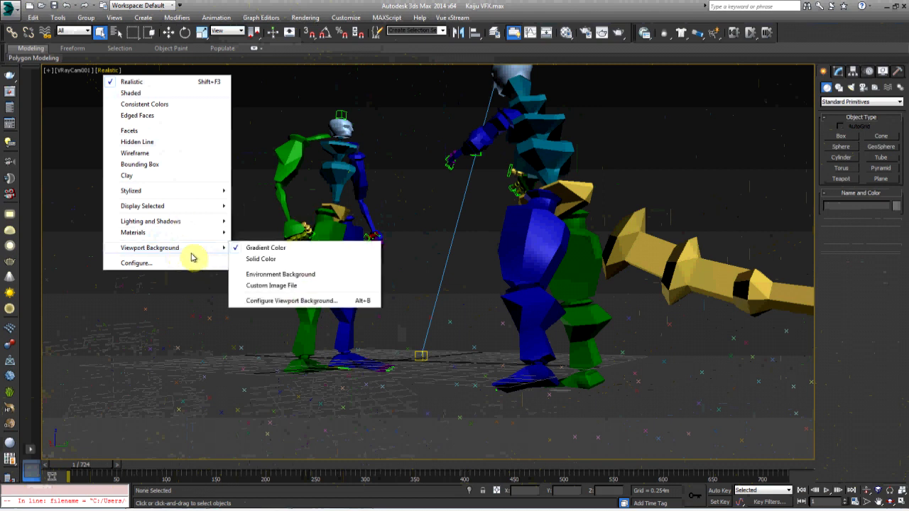
{"action": "left_click", "coordinate": [269, 276]}
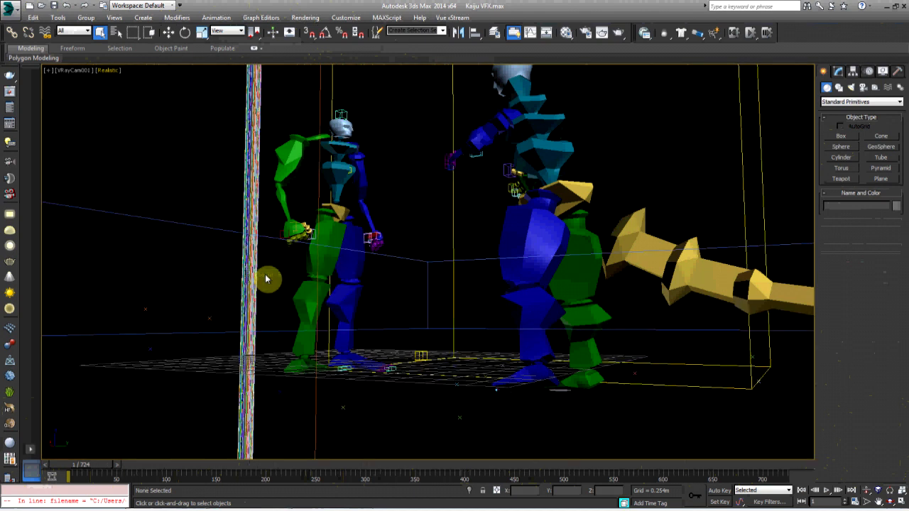
Show the desert footage behind the bipeds by using Custom Image File as the camera viewport's background.
{"action": "left_click", "coordinate": [110, 71]}
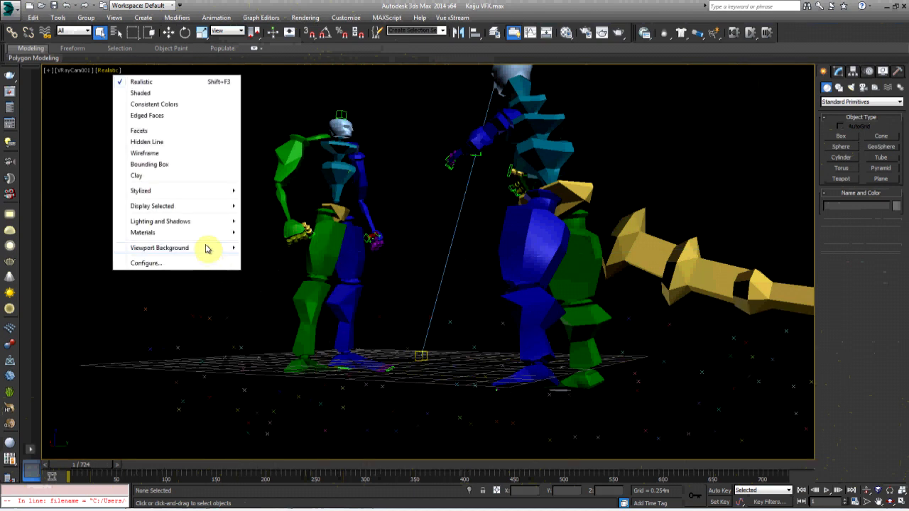
{"action": "mouse_move", "coordinate": [206, 248]}
{"action": "left_click", "coordinate": [276, 285]}
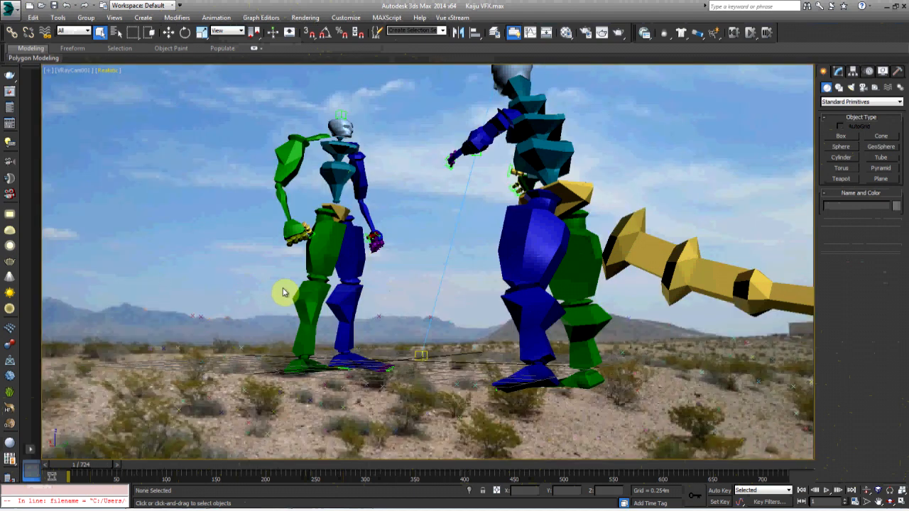
Compare the bipeds' position with the background footage in a Perspective view, and return to the VRayCam001 view.
{"action": "scroll", "coordinate": [434, 170], "scroll_direction": "down", "scroll_amount": 5}
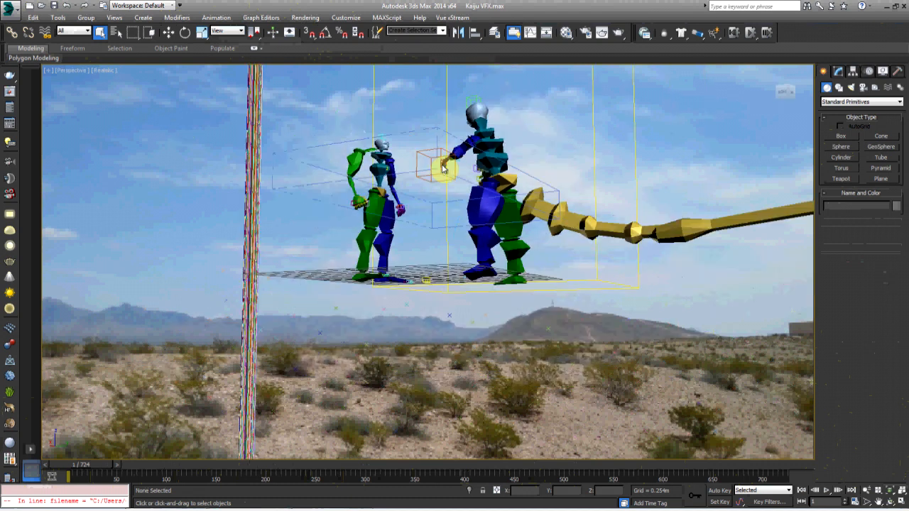
{"action": "middle_click_drag", "start_coordinate": [368, 333], "coordinate": [366, 336]}
{"action": "middle_click_drag", "start_coordinate": [500, 170], "coordinate": [365, 346]}
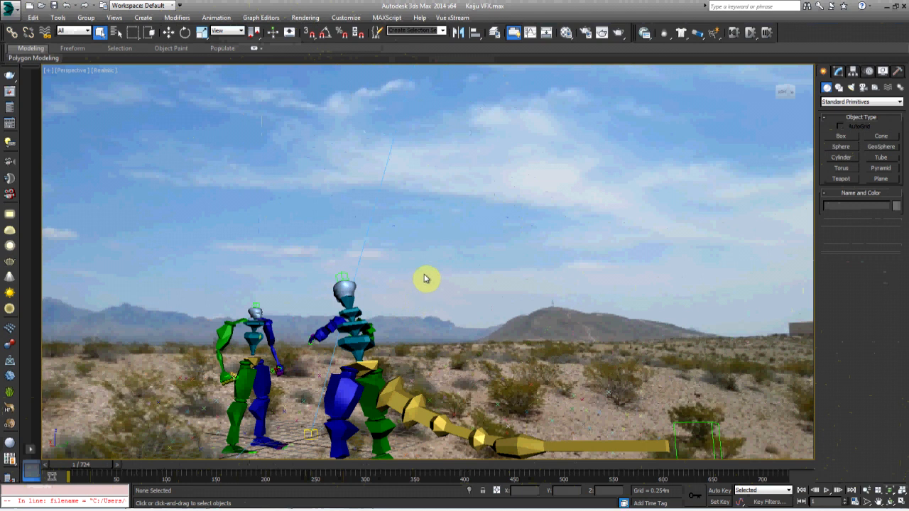
{"action": "middle_click_drag", "start_coordinate": [437, 247], "coordinate": [466, 293]}
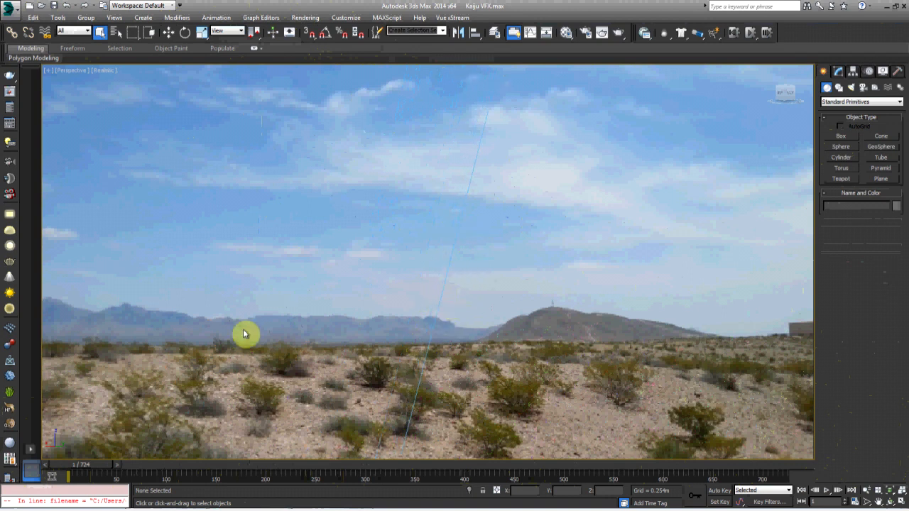
{"action": "key", "text": "c"}
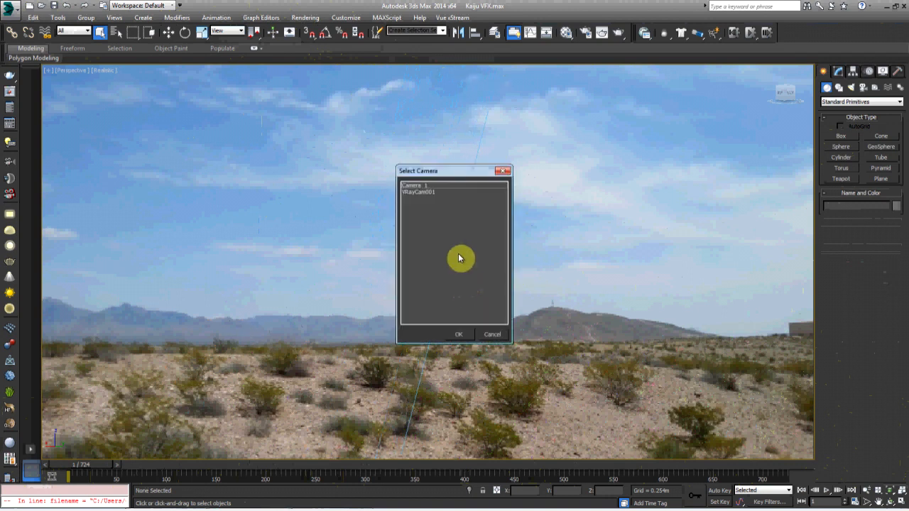
{"action": "double_click", "coordinate": [416, 190]}
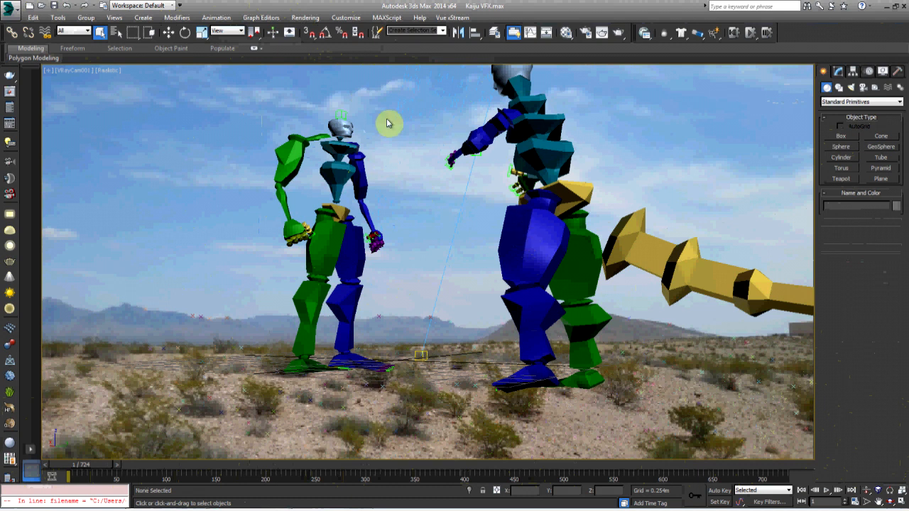
{"action": "right_click", "coordinate": [213, 261]}
{"action": "left_click", "coordinate": [234, 204]}
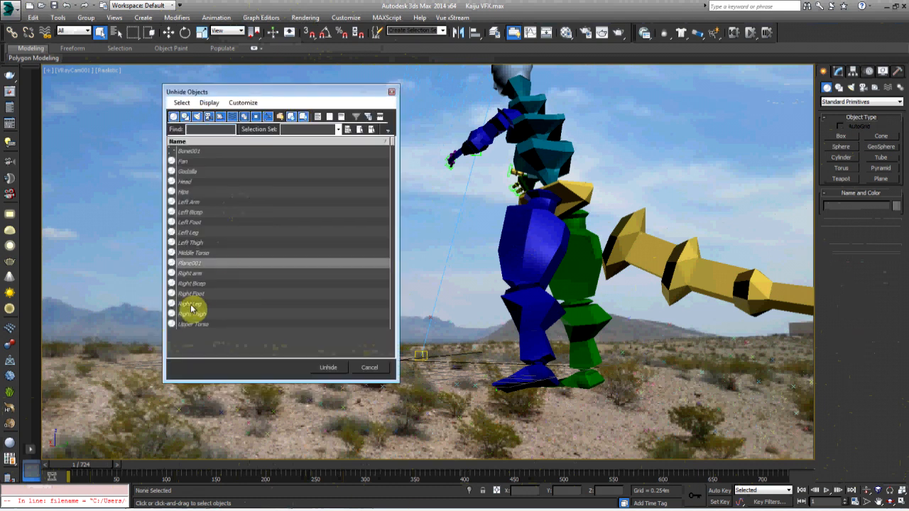
{"action": "left_click", "coordinate": [371, 369]}
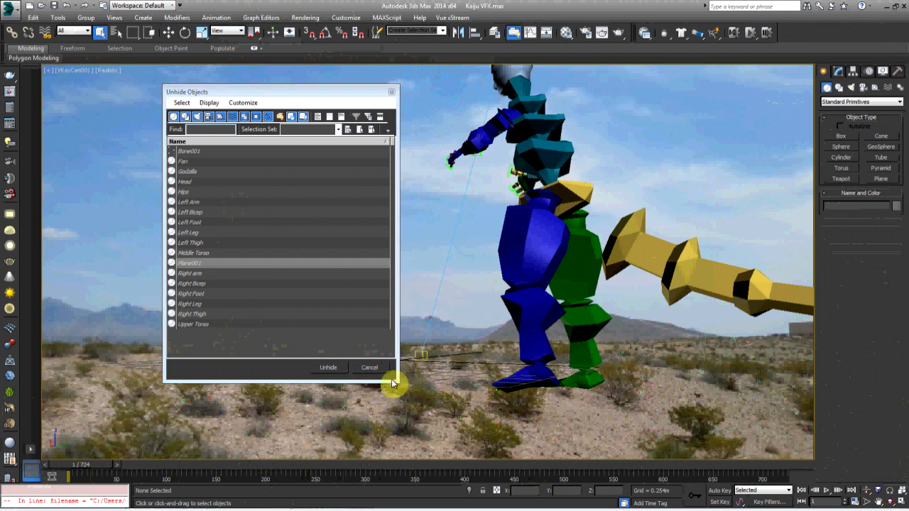
Create a ground plane about 10.57 m long and 5.3 m wide under the two bipeds.
{"action": "left_click", "coordinate": [881, 179]}
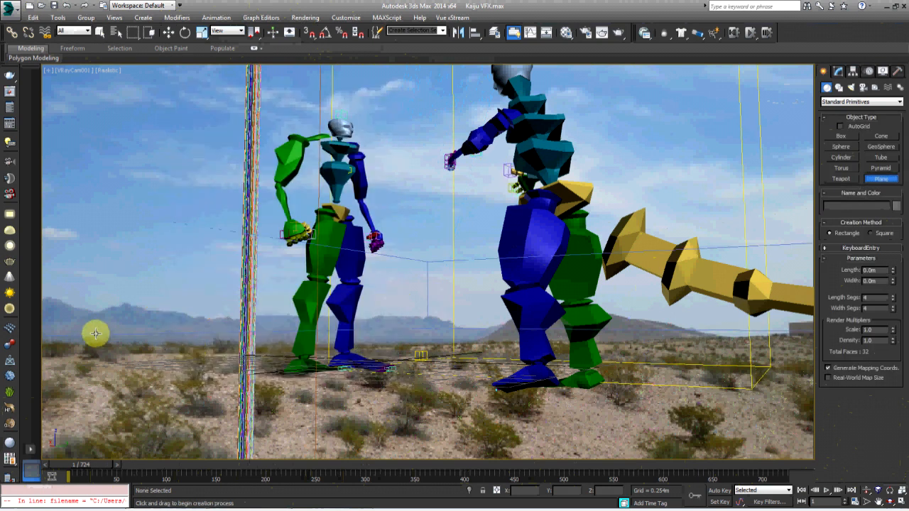
{"action": "left_click_drag", "start_coordinate": [118, 341], "coordinate": [810, 508]}
{"action": "left_click_drag", "start_coordinate": [902, 503], "coordinate": [778, 509]}
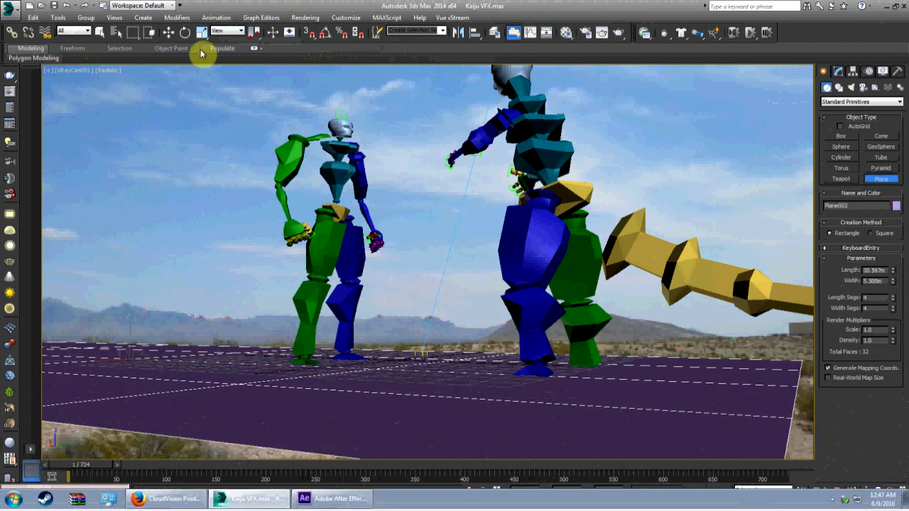
Scale the new ground plane uniformly to about 238% so it covers the foreground.
{"action": "left_click", "coordinate": [168, 33]}
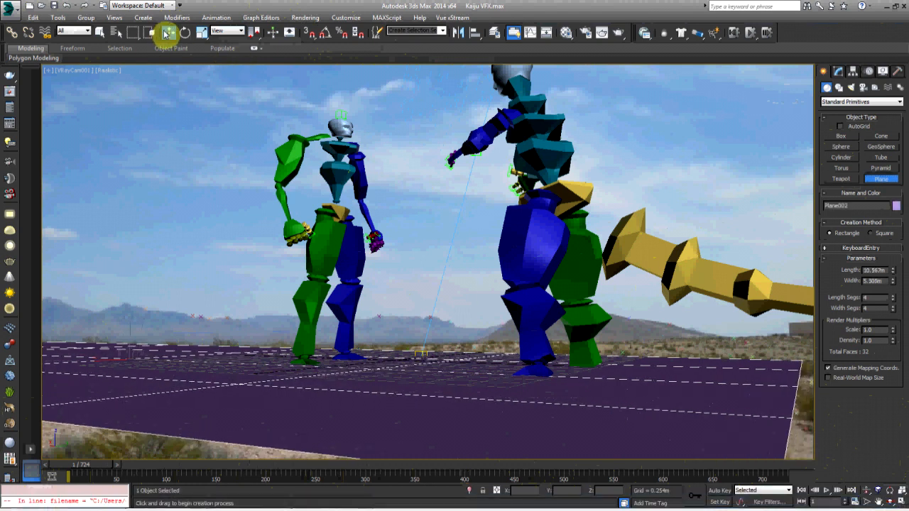
{"action": "right_click", "coordinate": [228, 360]}
{"action": "left_click", "coordinate": [242, 381]}
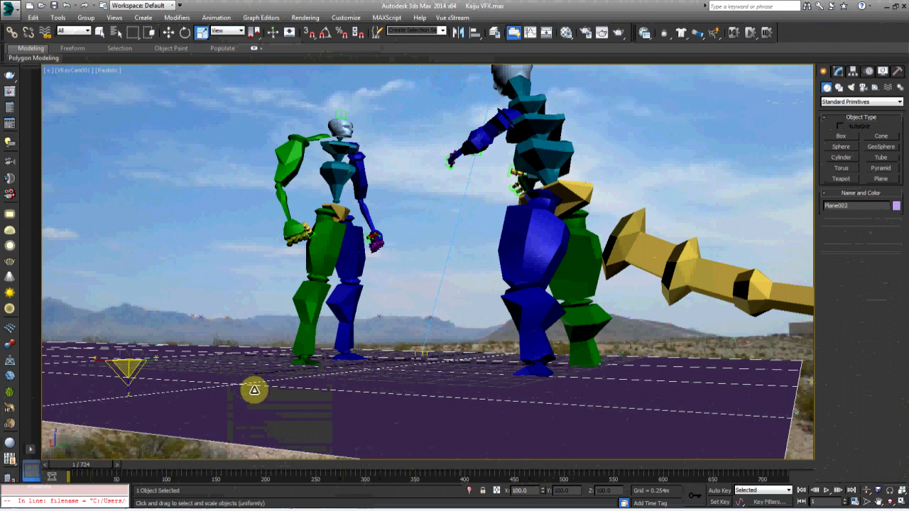
{"action": "left_click_drag", "start_coordinate": [260, 359], "coordinate": [291, 317]}
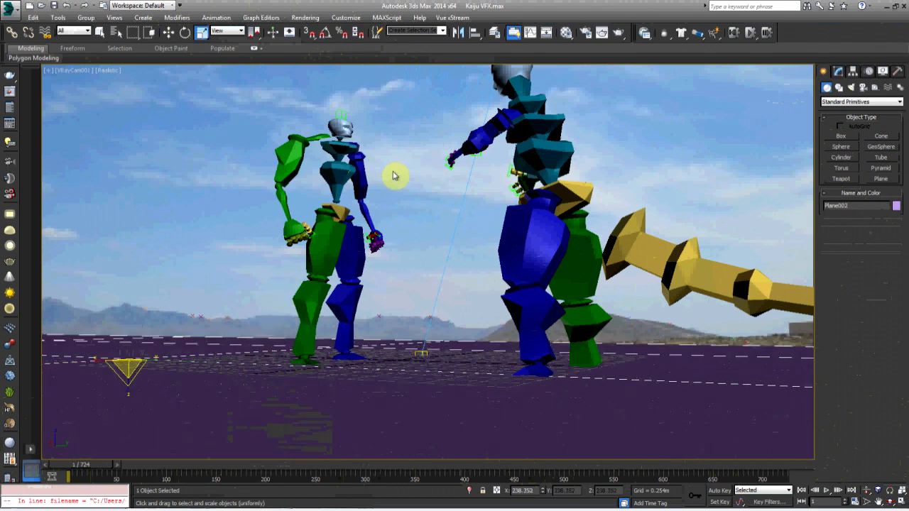
Change the ground plane's object colour to the grey custom colour.
{"action": "left_click", "coordinate": [896, 206]}
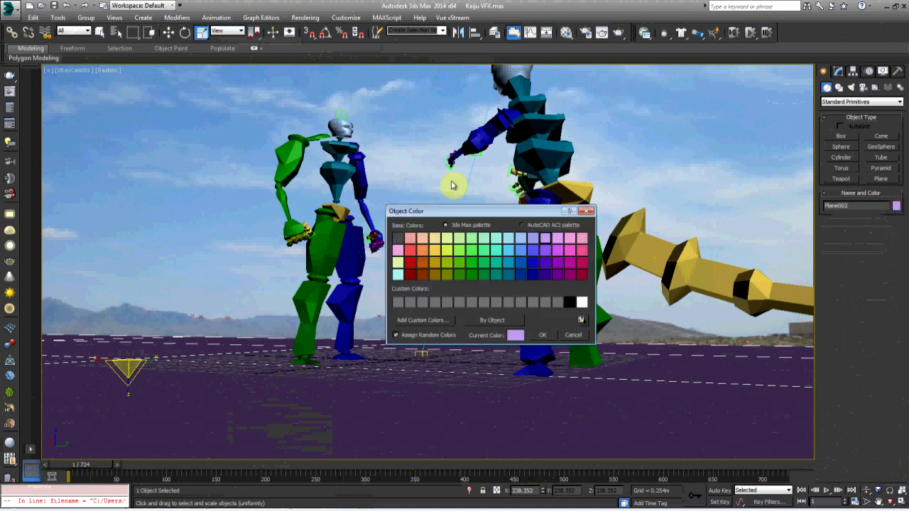
{"action": "left_click", "coordinate": [438, 303]}
{"action": "left_click", "coordinate": [543, 335]}
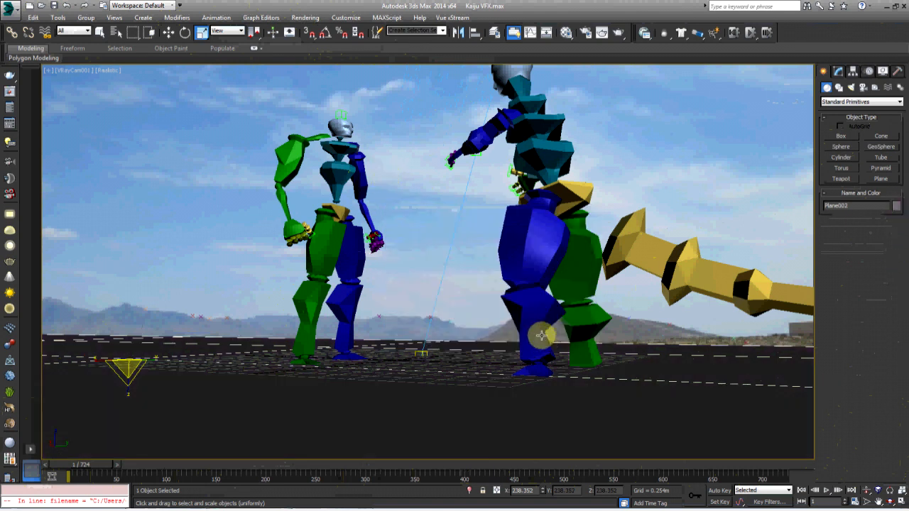
Select every listed object in the scene, including the biped rigs, camera, lights and ground plane, and hide the selection.
{"action": "key", "text": "h"}
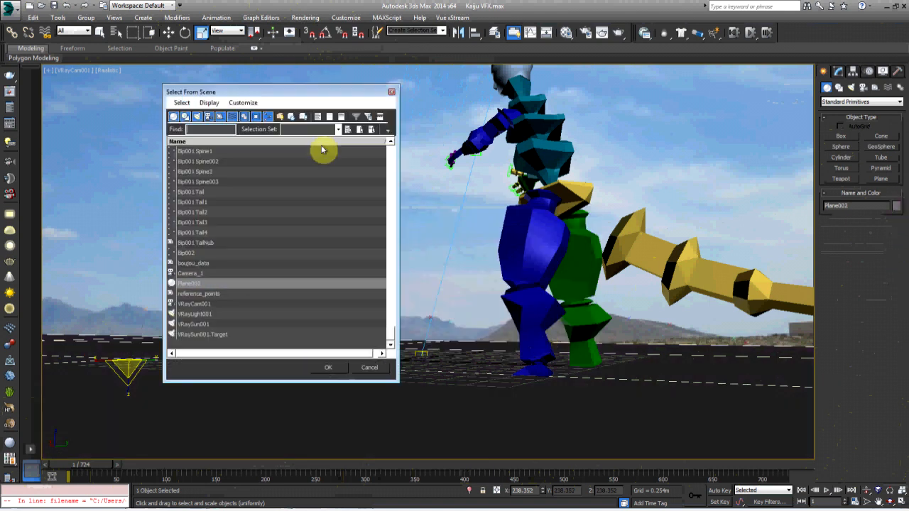
{"action": "key", "text": "ctrl+a"}
{"action": "key", "text": "Return"}
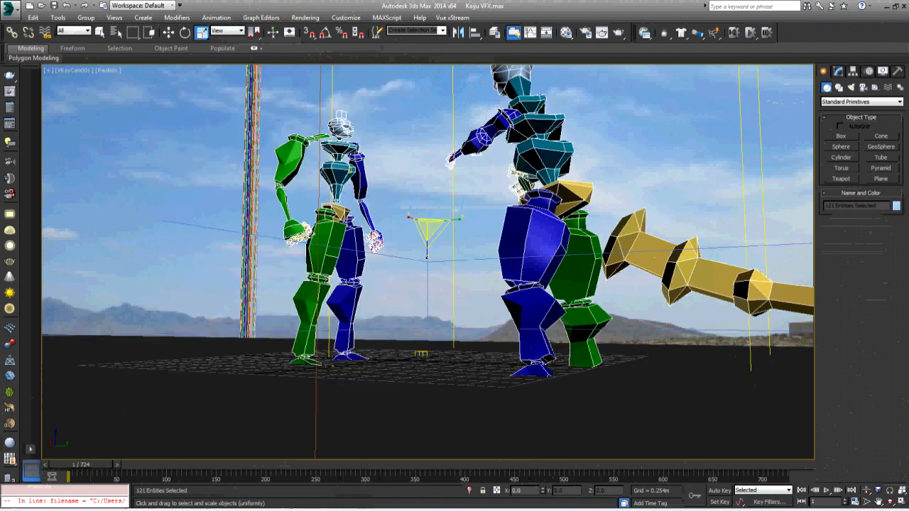
{"action": "right_click", "coordinate": [321, 142]}
{"action": "left_click", "coordinate": [344, 113]}
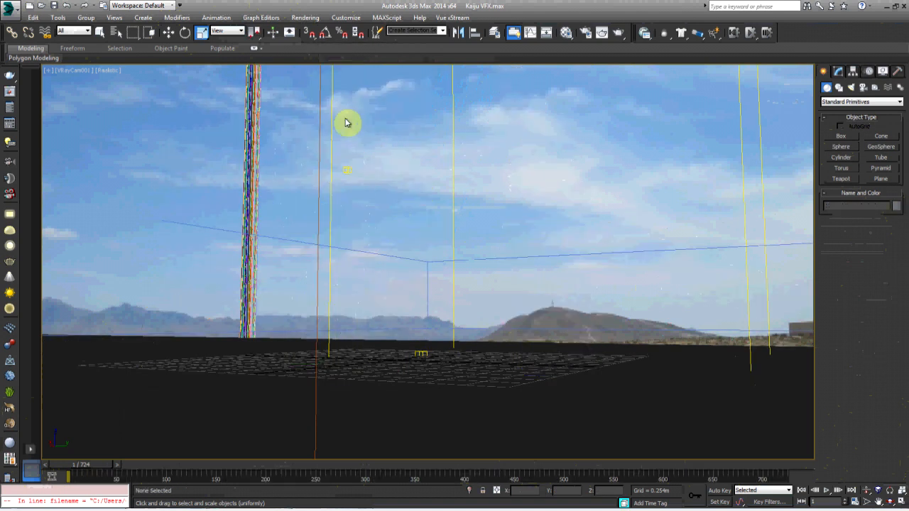
Unhide the robot and Godzilla meshes together with the ground planes by name.
{"action": "right_click", "coordinate": [336, 144]}
{"action": "left_click", "coordinate": [367, 92]}
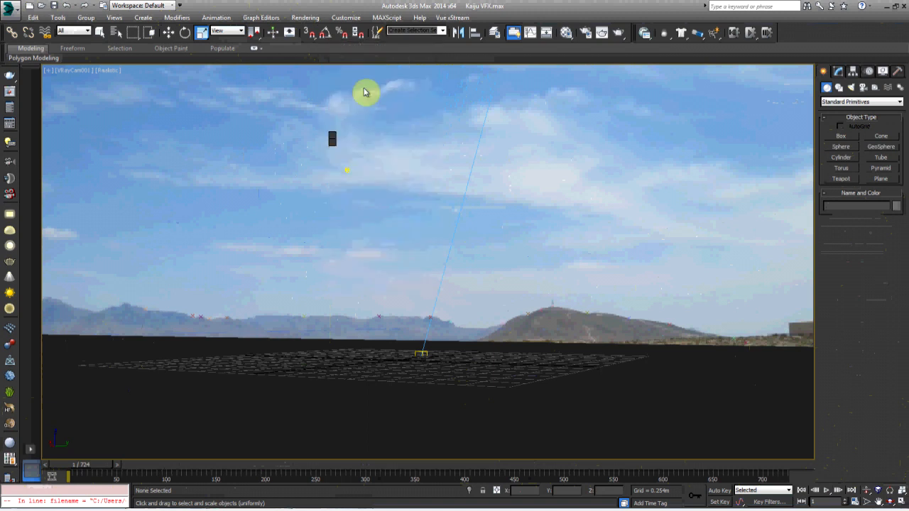
{"action": "left_click_drag", "start_coordinate": [192, 173], "coordinate": [204, 335]}
{"action": "left_click", "coordinate": [341, 368]}
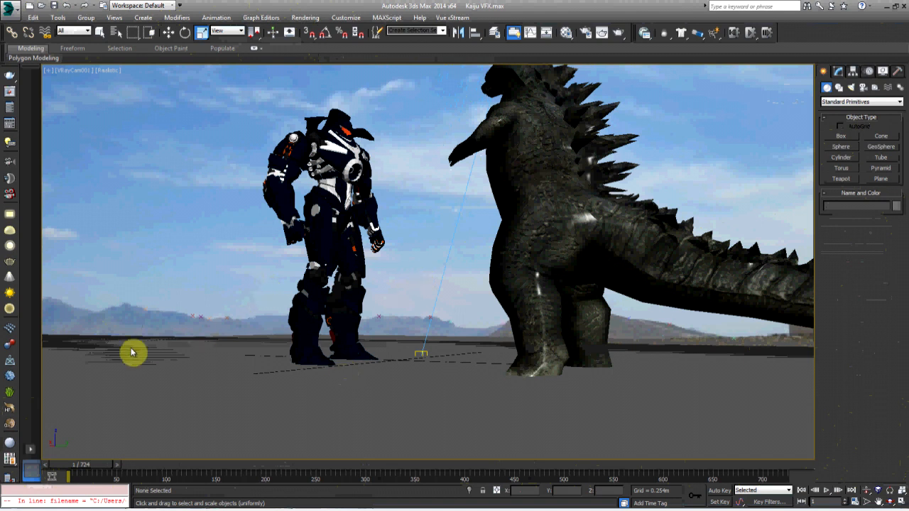
{"action": "right_click", "coordinate": [189, 189]}
{"action": "left_click", "coordinate": [218, 135]}
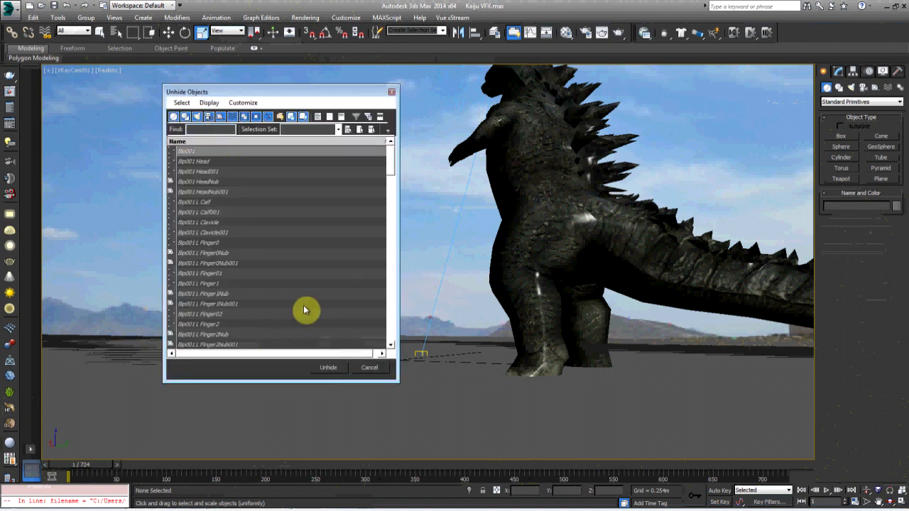
{"action": "left_click", "coordinate": [392, 93]}
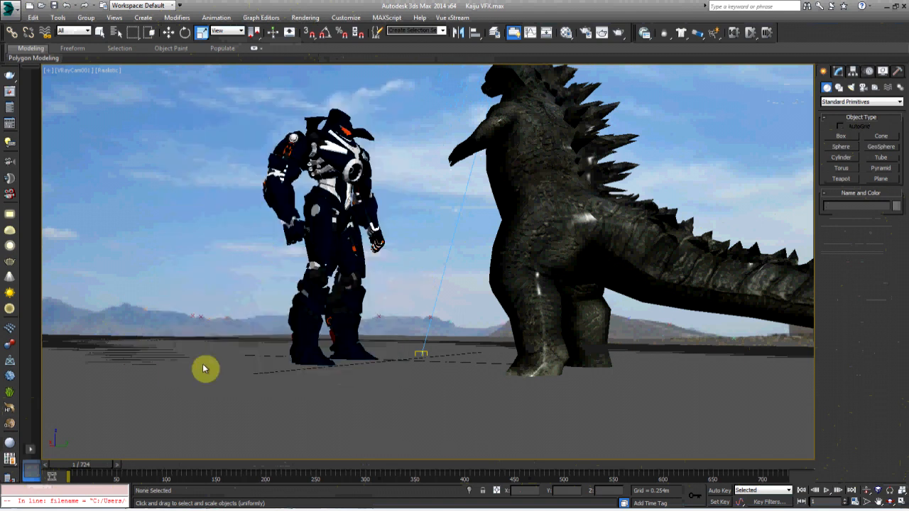
Select the light grey ground plane Plane001 in the foreground and hide it.
{"action": "left_click", "coordinate": [218, 404]}
{"action": "right_click", "coordinate": [215, 351]}
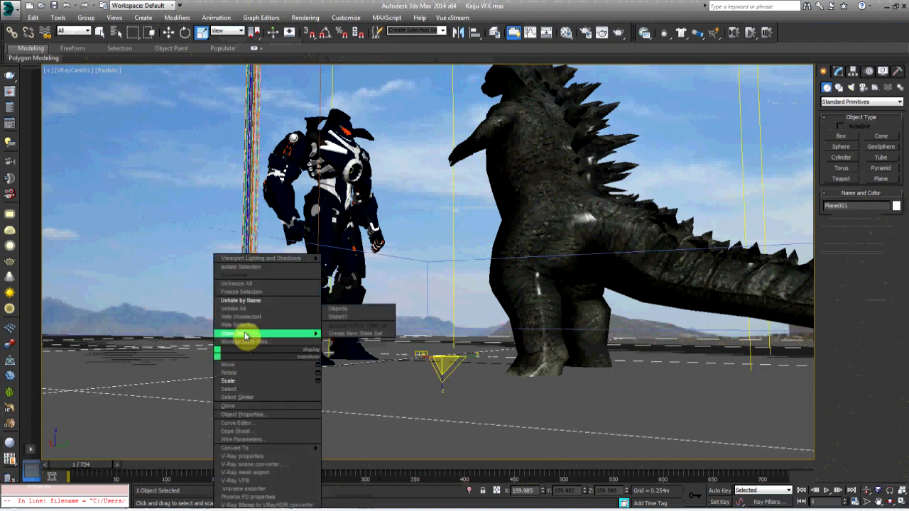
{"action": "left_click", "coordinate": [240, 325]}
Make Plane002 a V-Ray matte object, also for reflections/refractions, with alpha contribution -1.0, shadows and affect alpha enabled.
{"action": "left_click", "coordinate": [169, 32]}
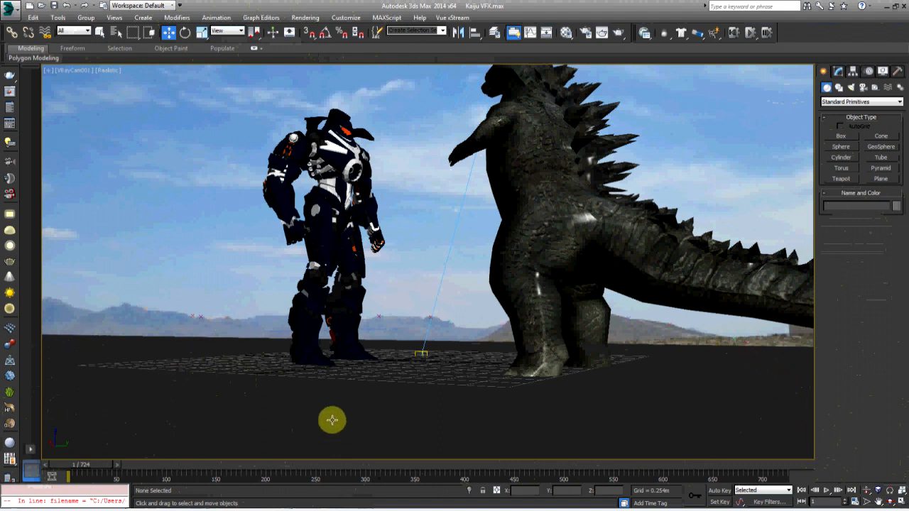
{"action": "left_click", "coordinate": [172, 367]}
{"action": "right_click", "coordinate": [157, 361]}
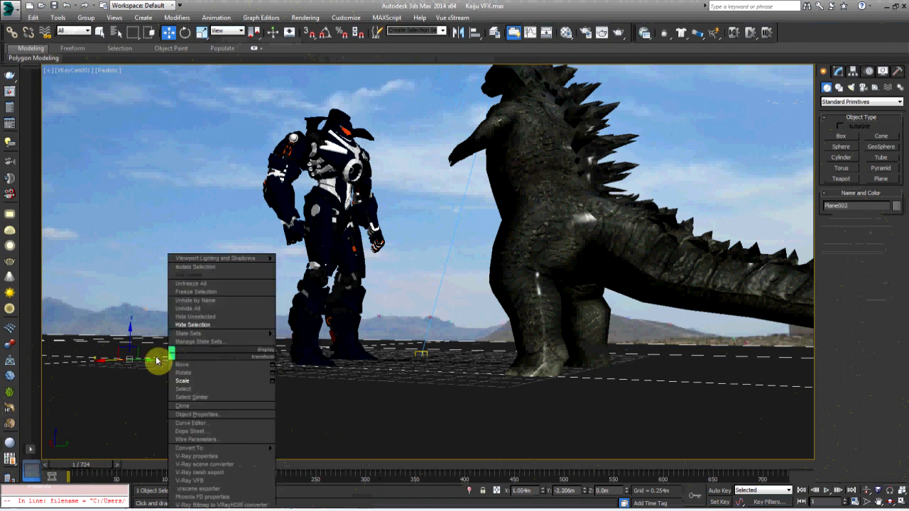
{"action": "left_click", "coordinate": [204, 458]}
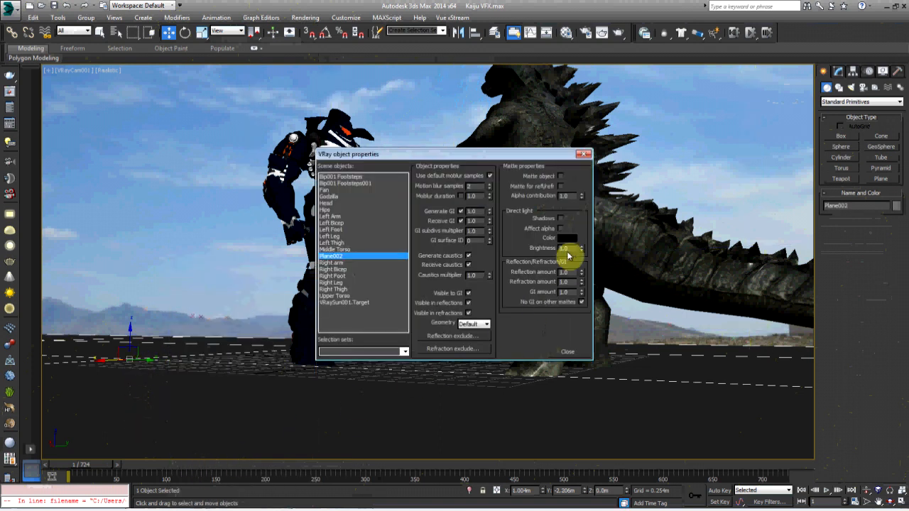
{"action": "double_click", "coordinate": [565, 196]}
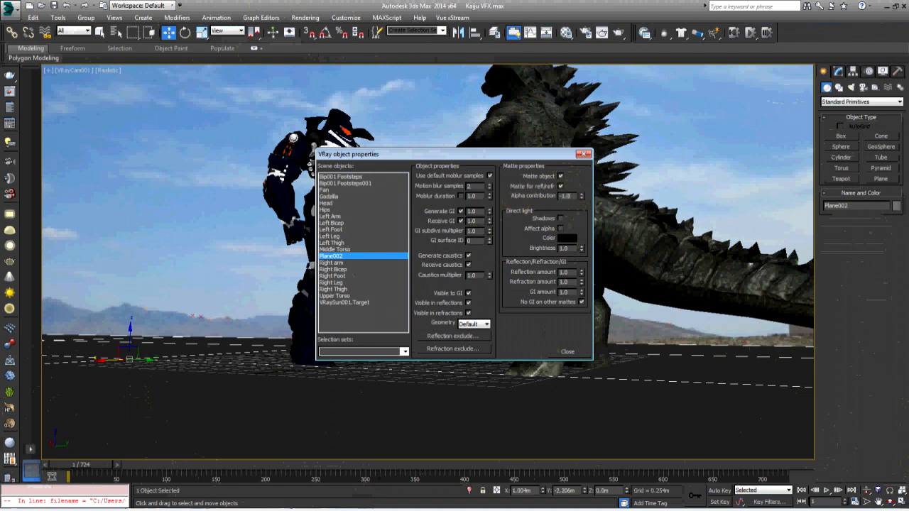
{"action": "left_click", "coordinate": [561, 229]}
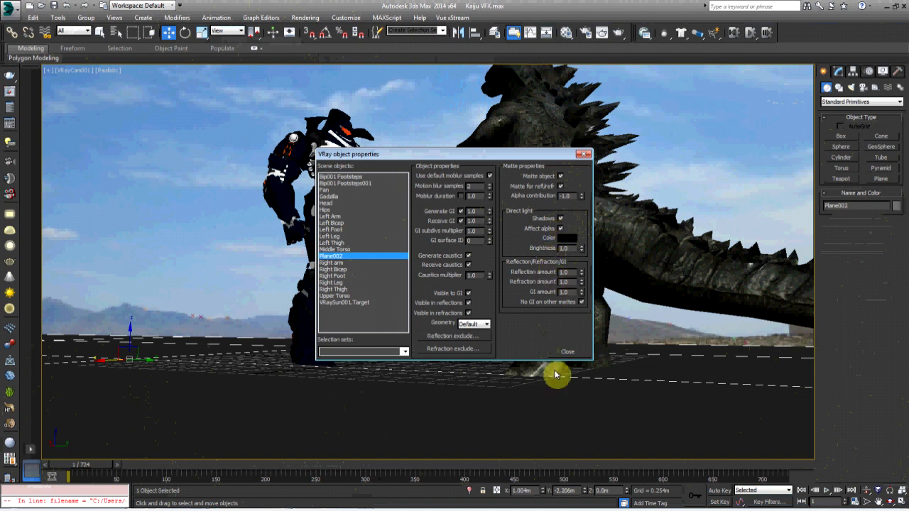
{"action": "left_click", "coordinate": [567, 353]}
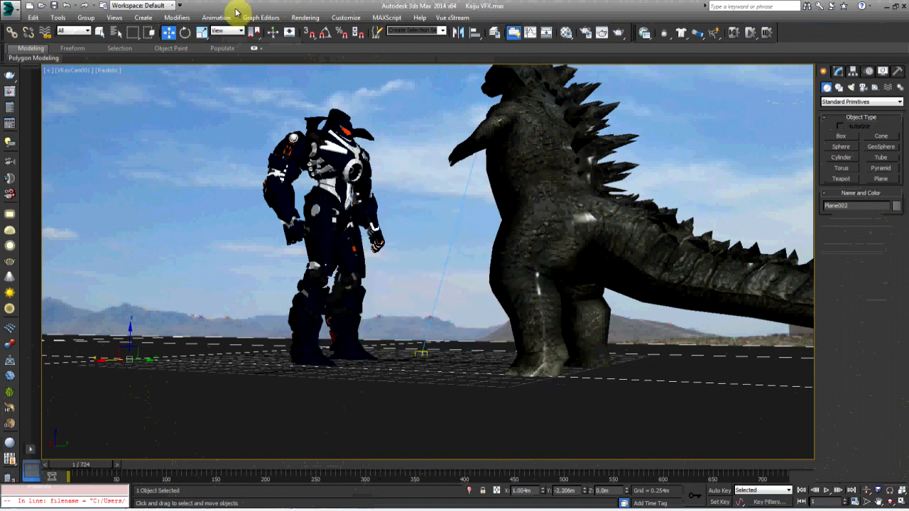
Switch the V-Ray irradiance map settings to Expert mode and set the current preset to Very low.
{"action": "left_click", "coordinate": [308, 21]}
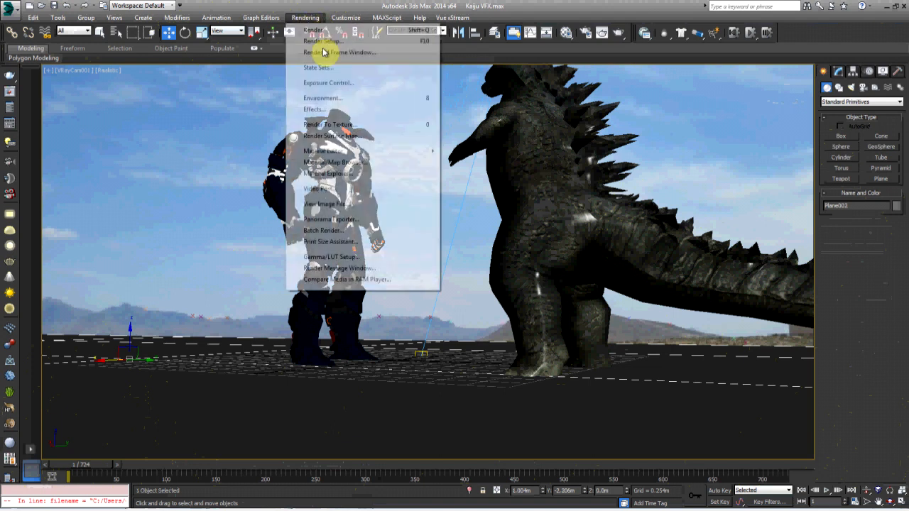
{"action": "left_click", "coordinate": [323, 55]}
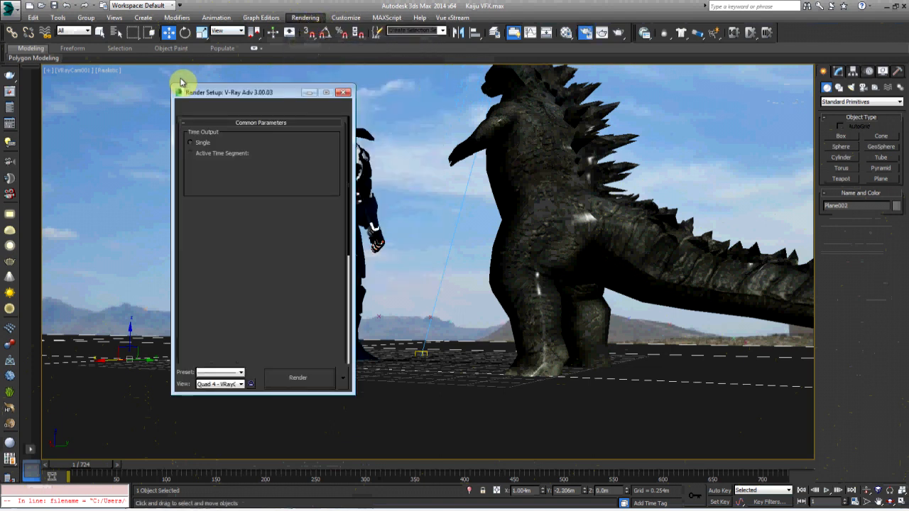
{"action": "left_click", "coordinate": [221, 107]}
{"action": "left_click", "coordinate": [248, 108]}
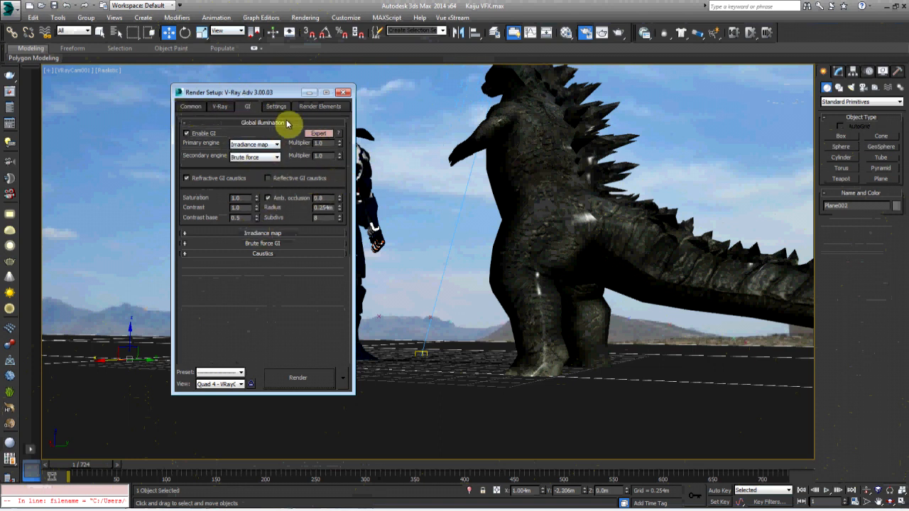
{"action": "left_click", "coordinate": [279, 234]}
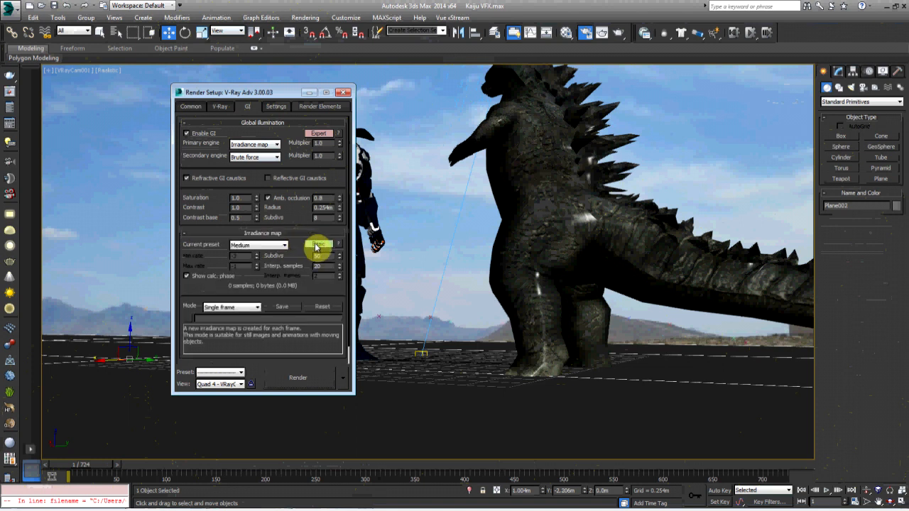
{"action": "left_click", "coordinate": [317, 245]}
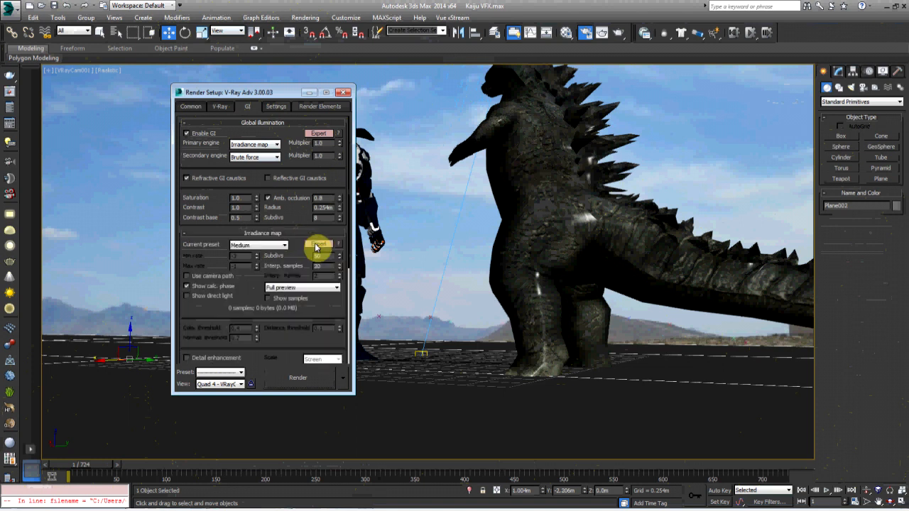
{"action": "left_click", "coordinate": [259, 245]}
{"action": "left_click", "coordinate": [257, 260]}
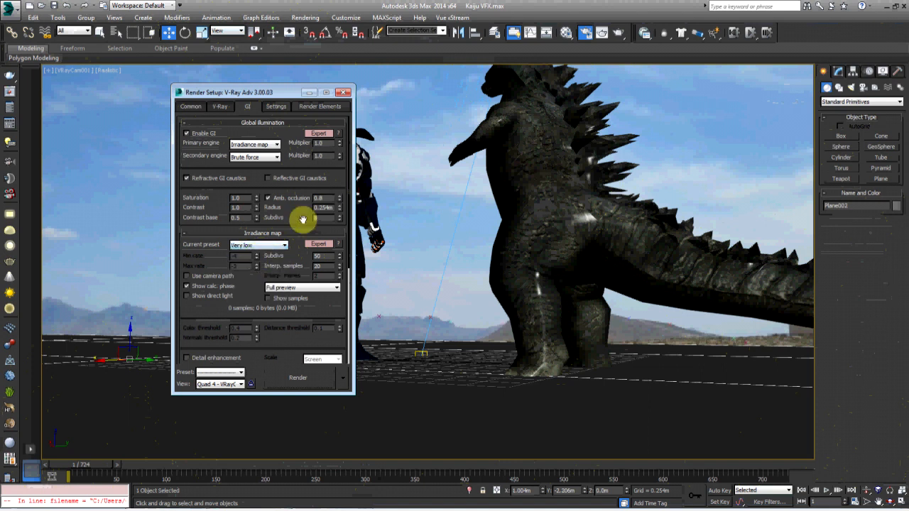
{"action": "left_click", "coordinate": [309, 93]}
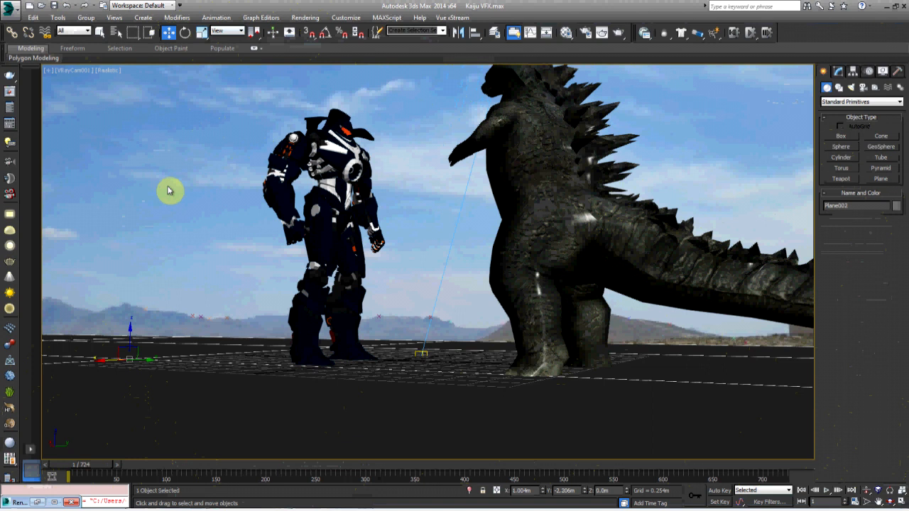
Render the VRayCam001 view and inspect both characters and the ground shadows in the RGB and alpha channels.
{"action": "key", "text": "shift+q"}
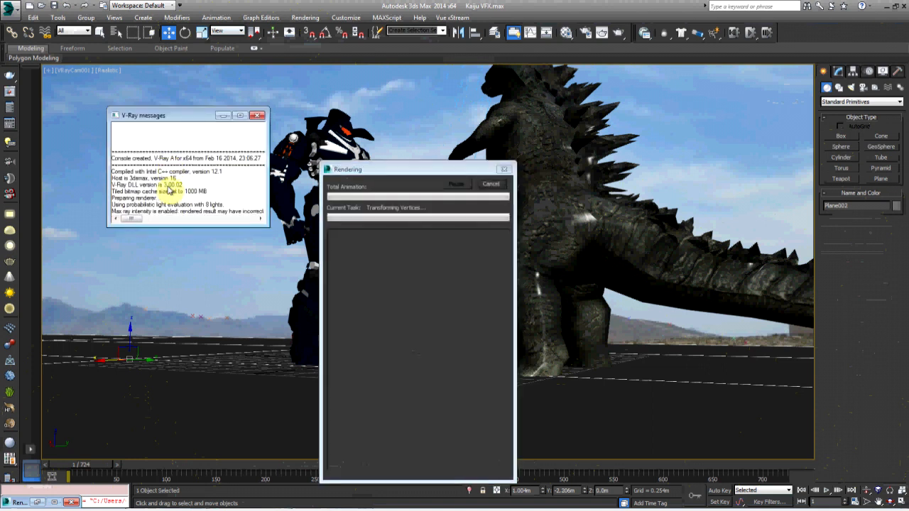
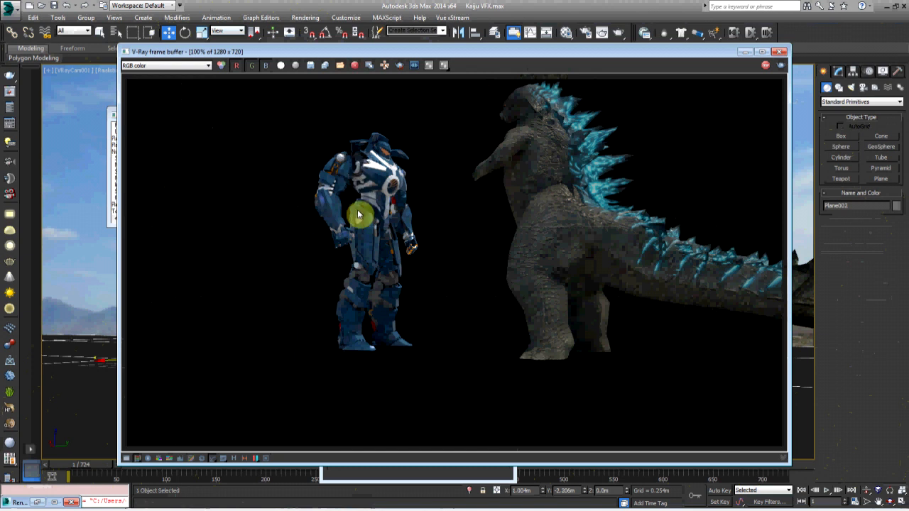
{"action": "scroll", "coordinate": [387, 203], "scroll_direction": "up", "scroll_amount": 3}
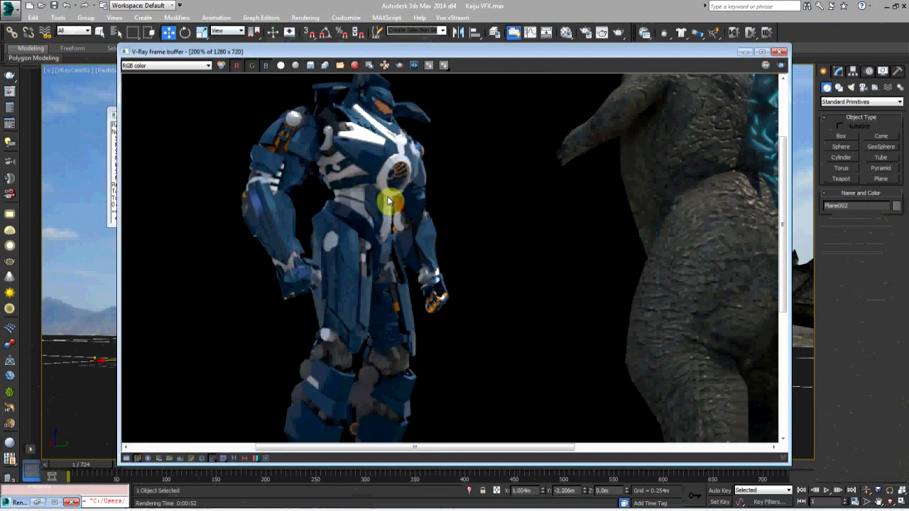
{"action": "scroll", "coordinate": [388, 203], "scroll_direction": "down", "scroll_amount": 3}
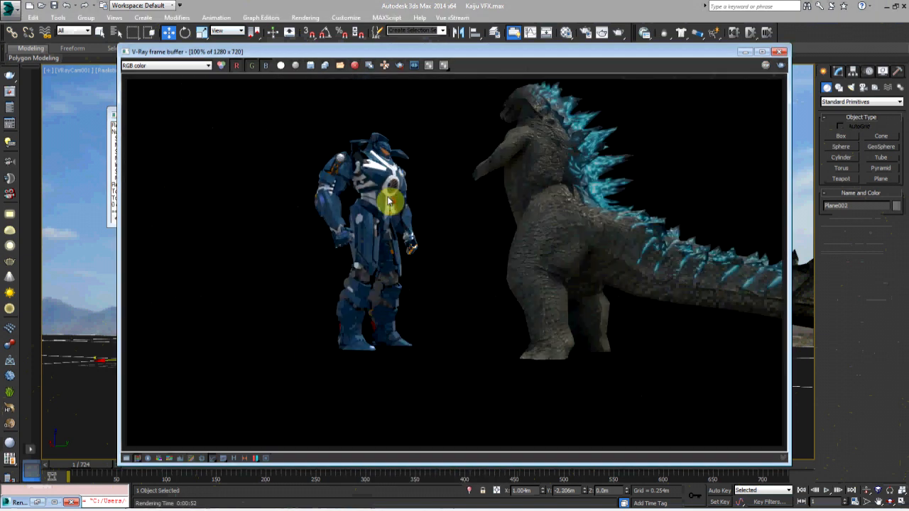
{"action": "left_click", "coordinate": [281, 68]}
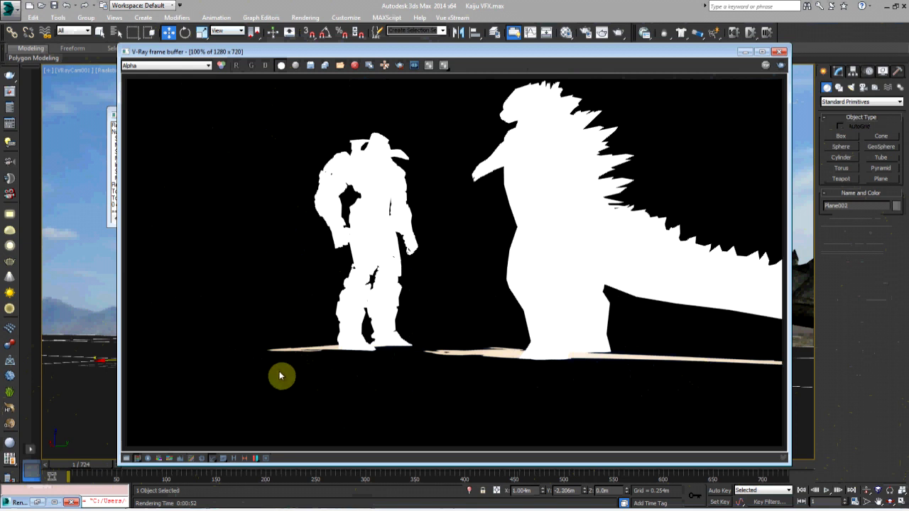
{"action": "left_click", "coordinate": [281, 66]}
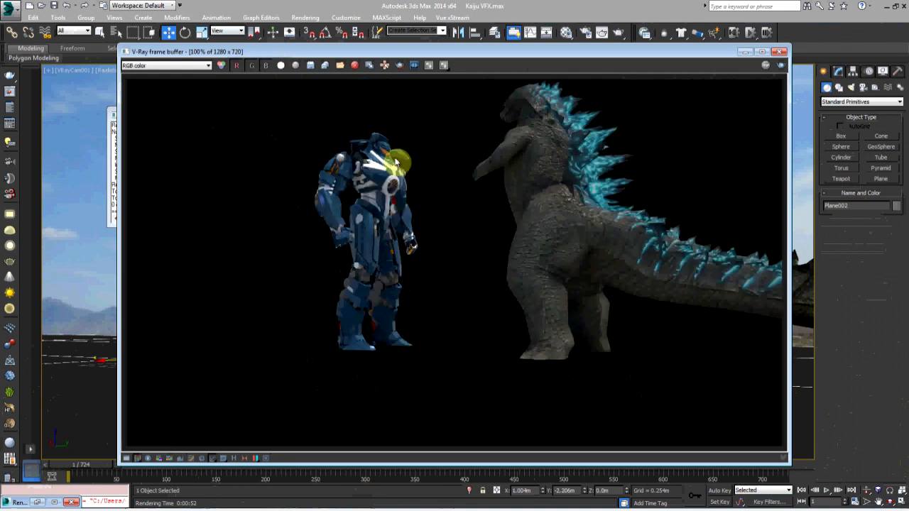
{"action": "left_click", "coordinate": [280, 66]}
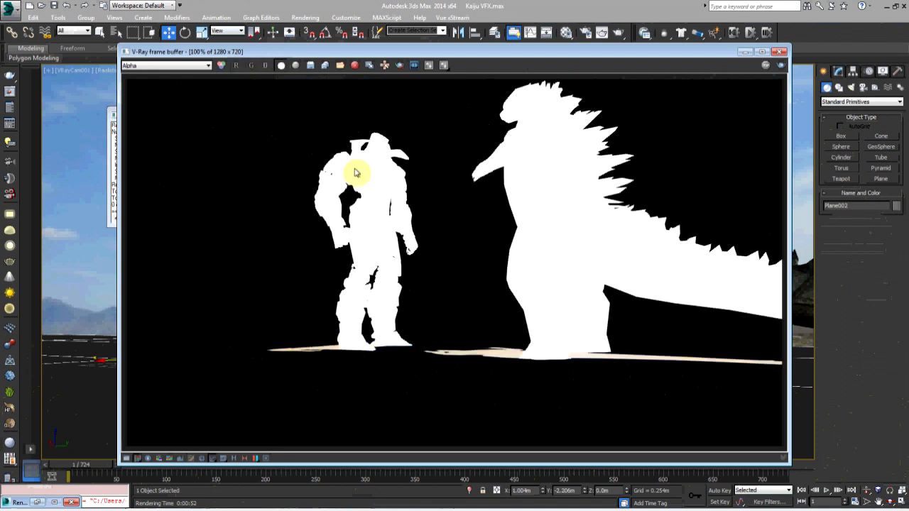
{"action": "left_click", "coordinate": [281, 66]}
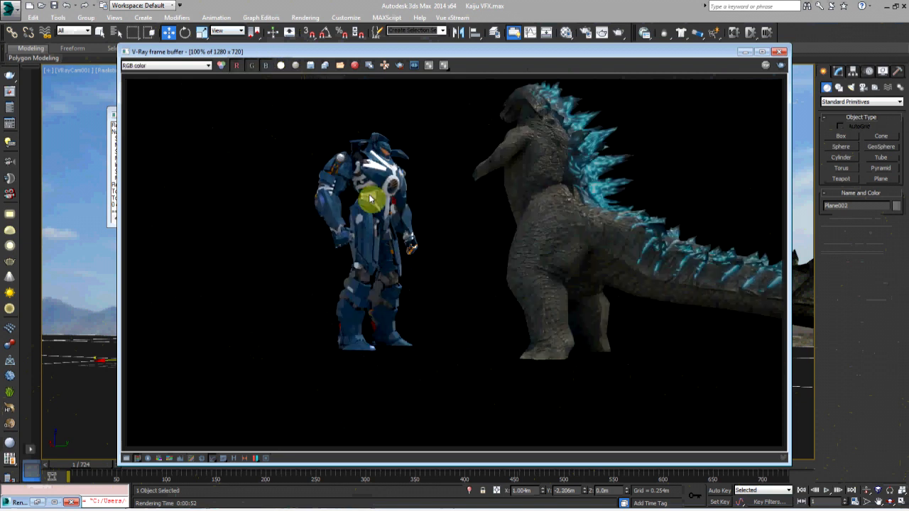
{"action": "left_click", "coordinate": [777, 52]}
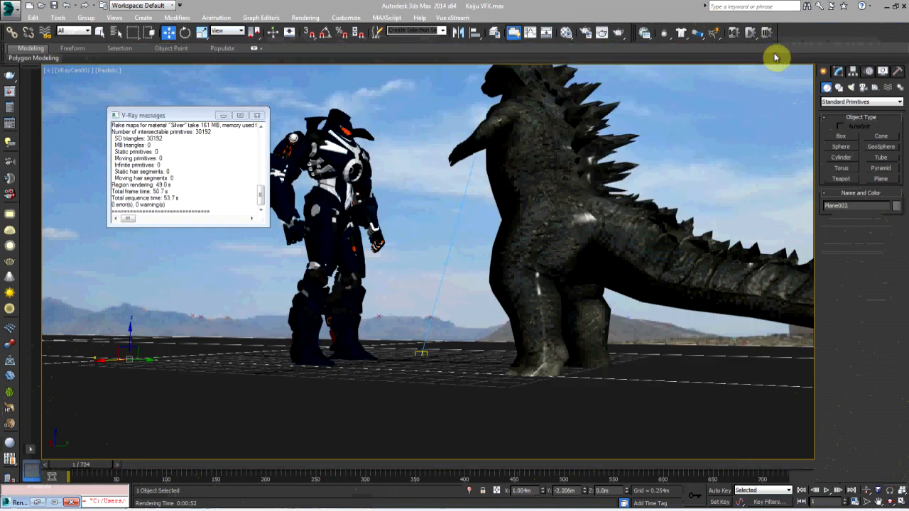
Review the render output file Main VFX Kaiju.png and its PNG colour depth and alpha channel options, leaving them as they are.
{"action": "left_click", "coordinate": [308, 17]}
{"action": "left_click", "coordinate": [321, 42]}
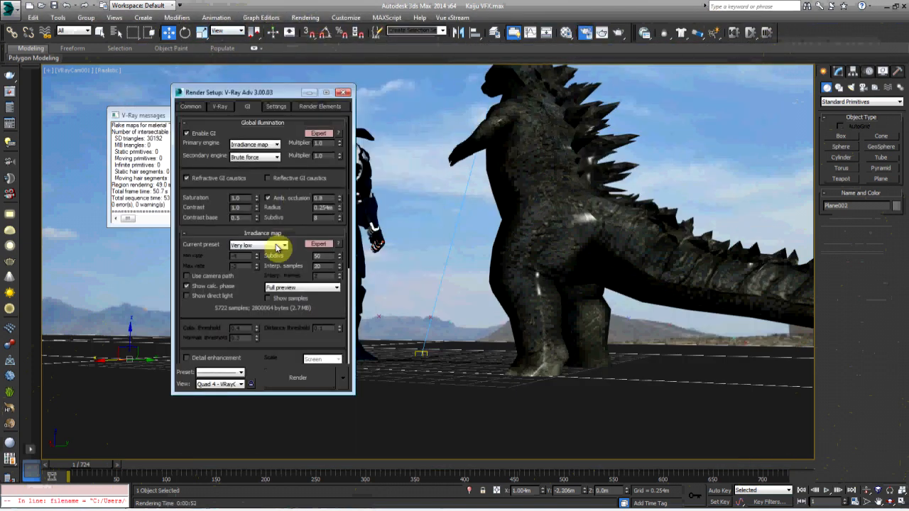
{"action": "left_click", "coordinate": [191, 107]}
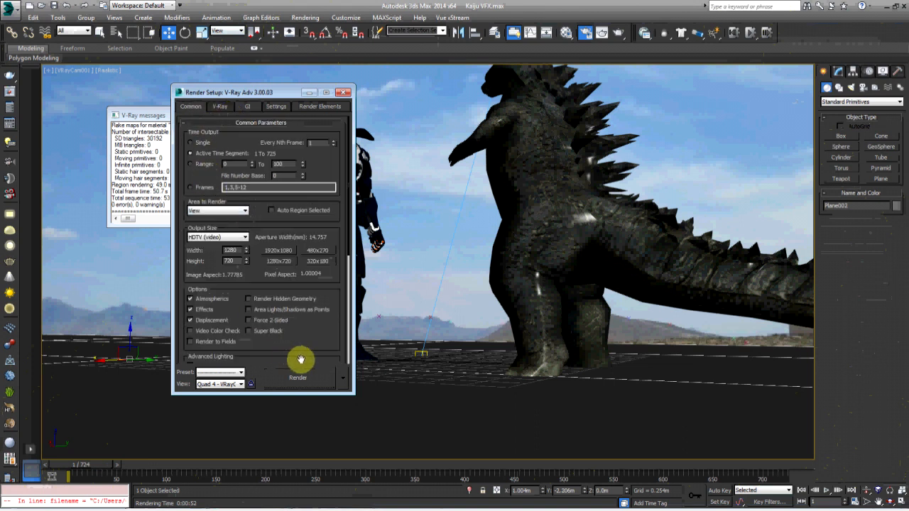
{"action": "left_click_drag", "start_coordinate": [296, 360], "coordinate": [311, 225]}
{"action": "left_click", "coordinate": [318, 287]}
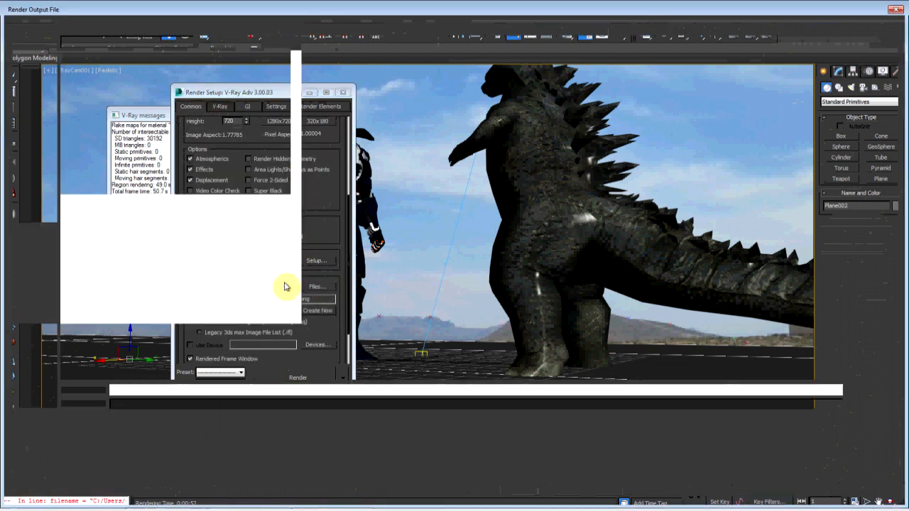
{"action": "left_click", "coordinate": [188, 391]}
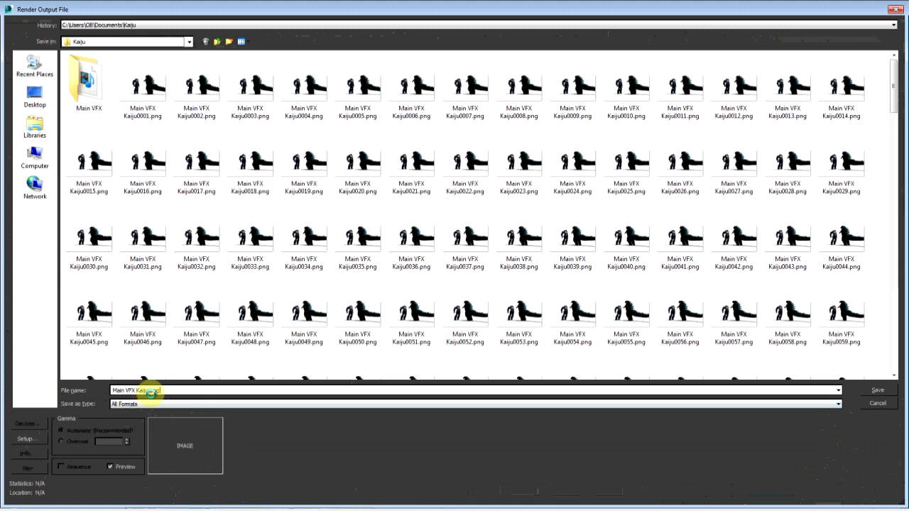
{"action": "left_click", "coordinate": [35, 441]}
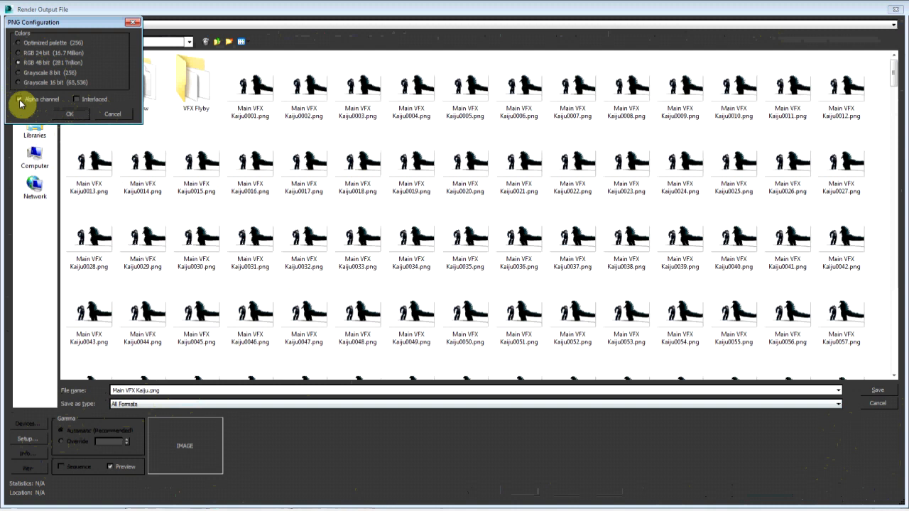
{"action": "left_click", "coordinate": [112, 116]}
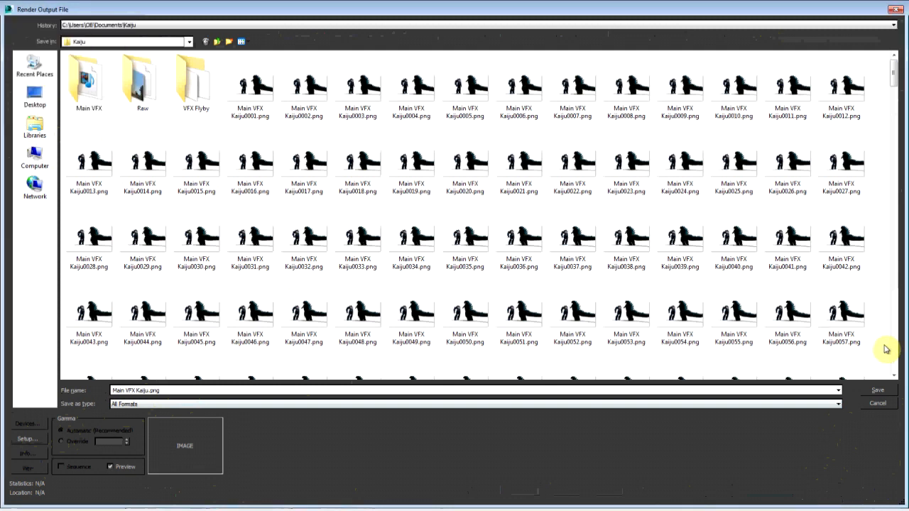
{"action": "left_click", "coordinate": [878, 405]}
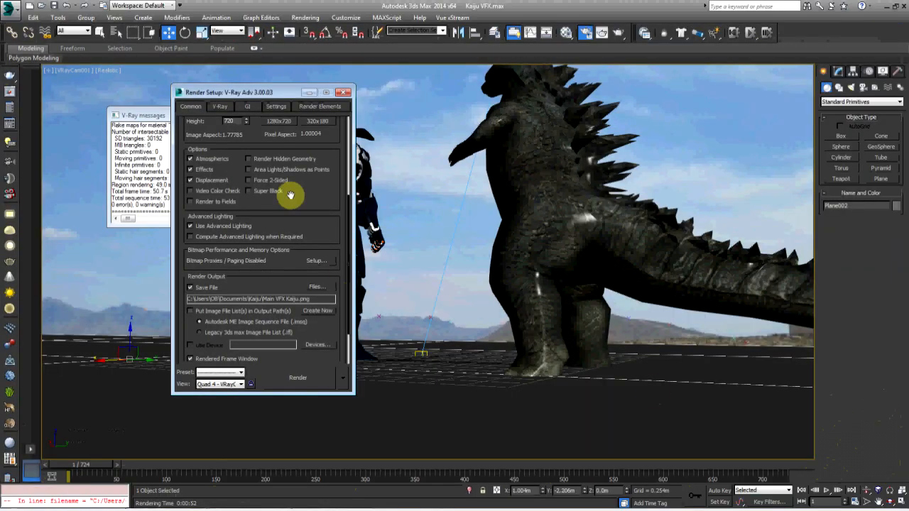
{"action": "left_click", "coordinate": [345, 96]}
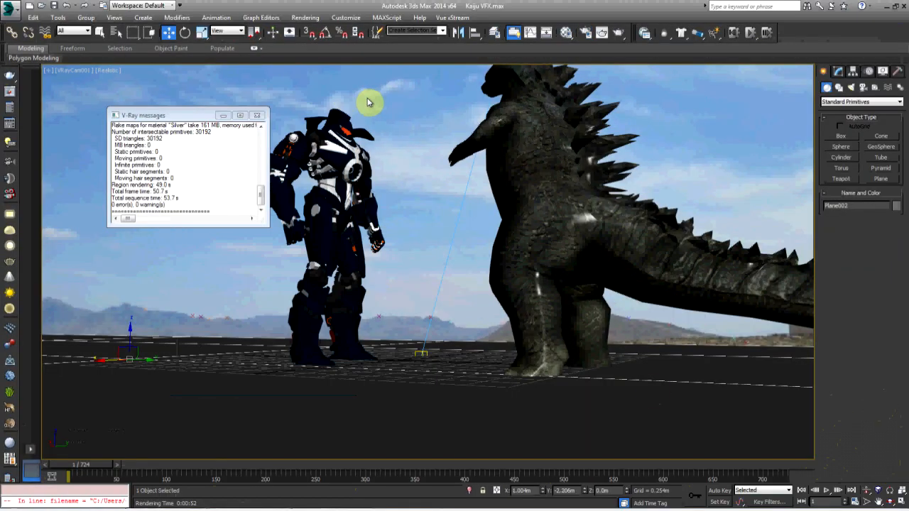
{"action": "left_click", "coordinate": [256, 115]}
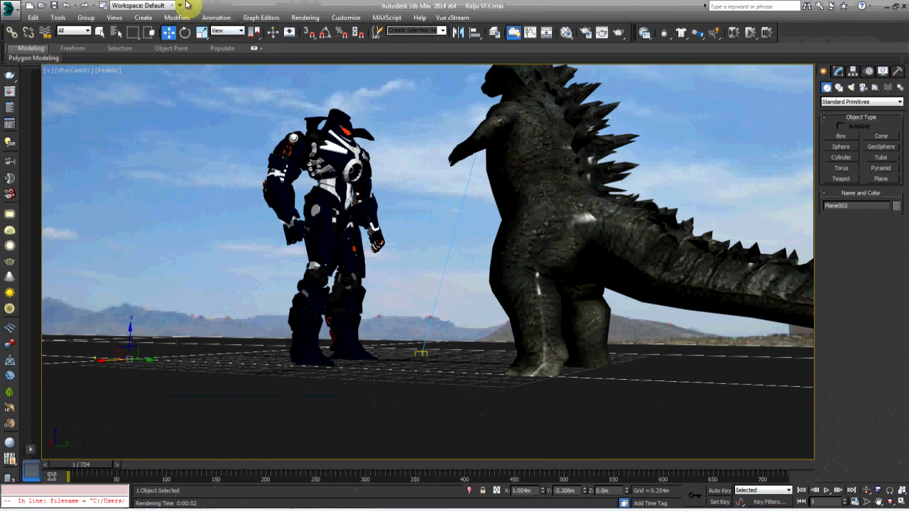
Close 3ds Max without saving the scene changes.
{"action": "left_click", "coordinate": [305, 17]}
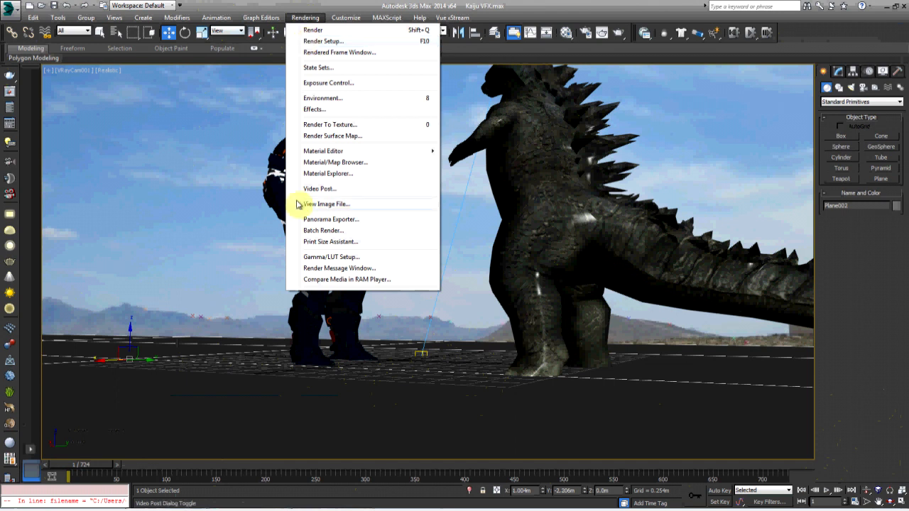
{"action": "left_click", "coordinate": [570, 6]}
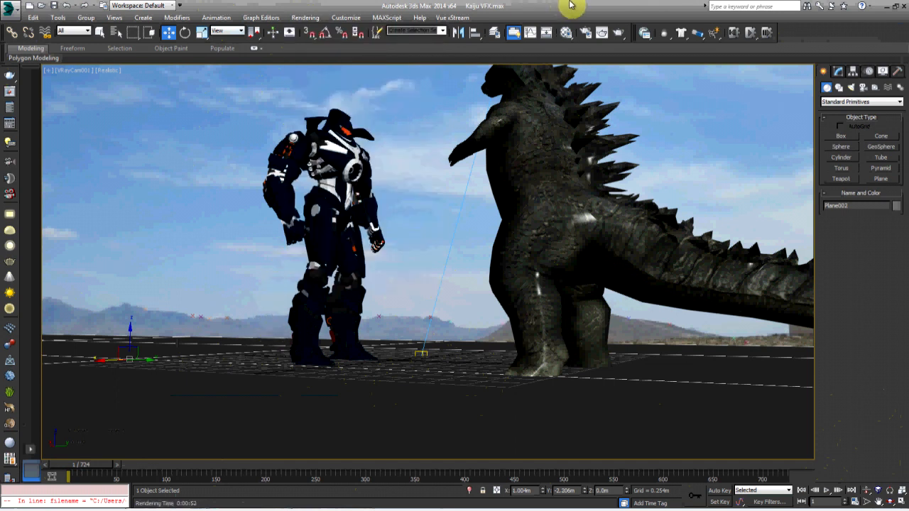
{"action": "left_click", "coordinate": [902, 6]}
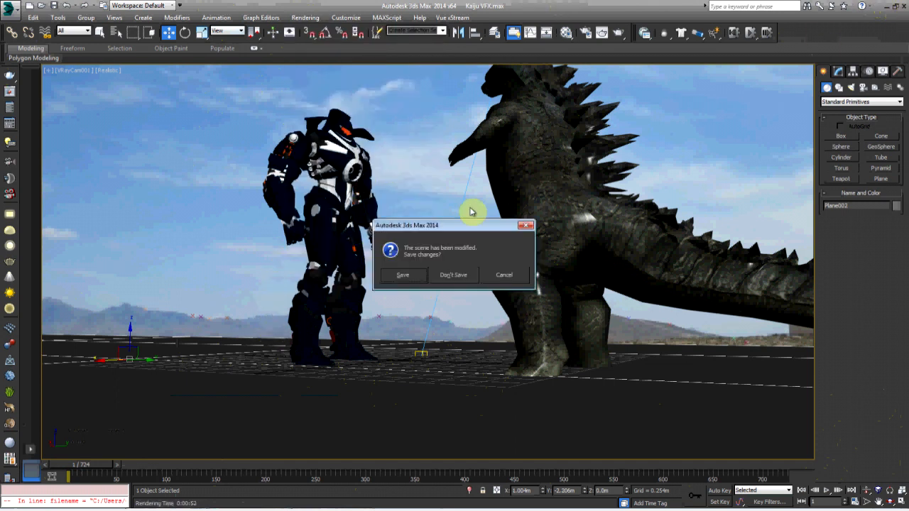
{"action": "left_click", "coordinate": [452, 275]}
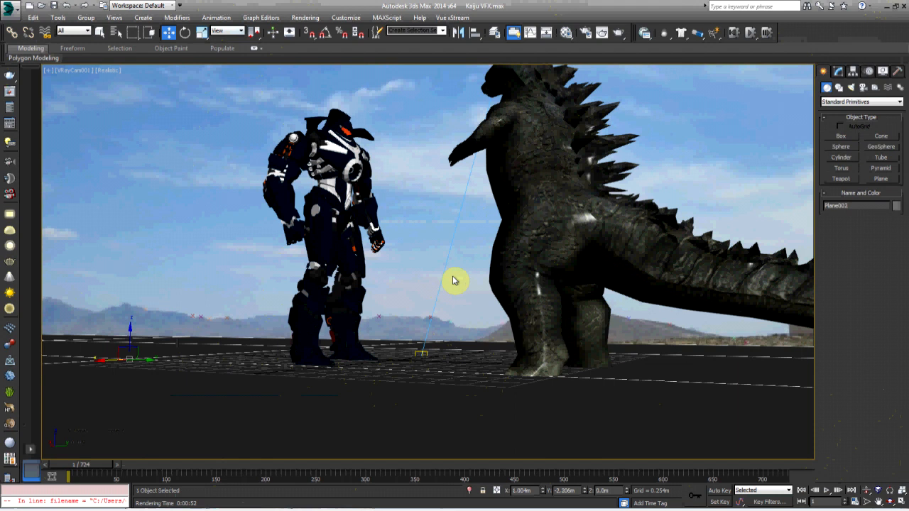
Switch to After Effects and open the recent project Untitled Project.aep from the Kaiju folder.
{"action": "mouse_move", "coordinate": [448, 505]}
{"action": "left_click", "coordinate": [355, 503]}
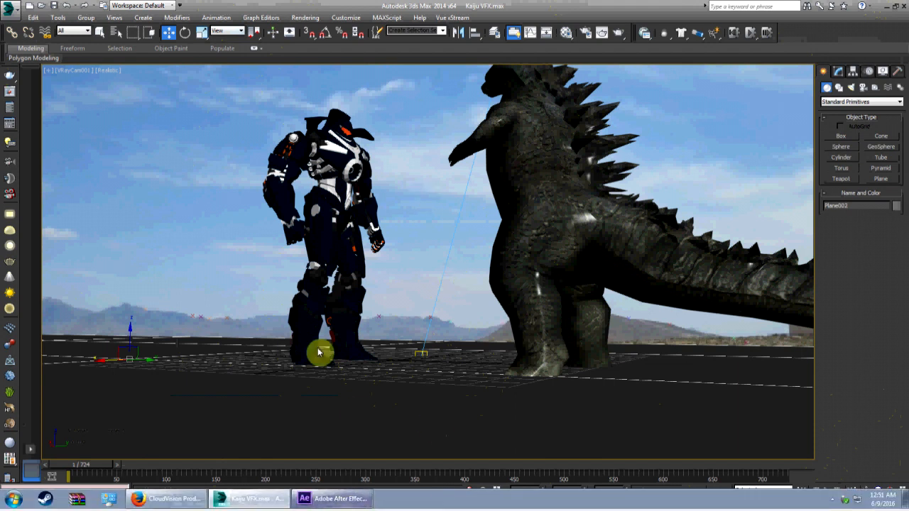
{"action": "left_click", "coordinate": [341, 503]}
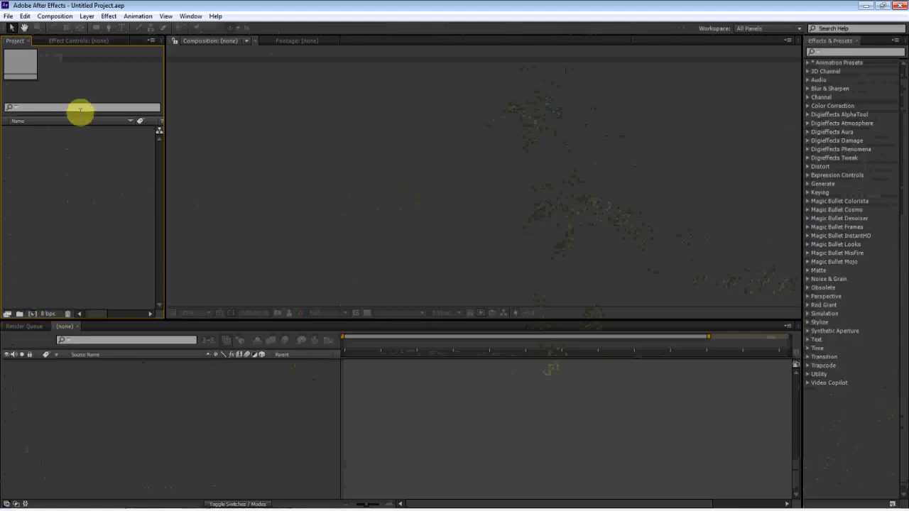
{"action": "left_click", "coordinate": [7, 16]}
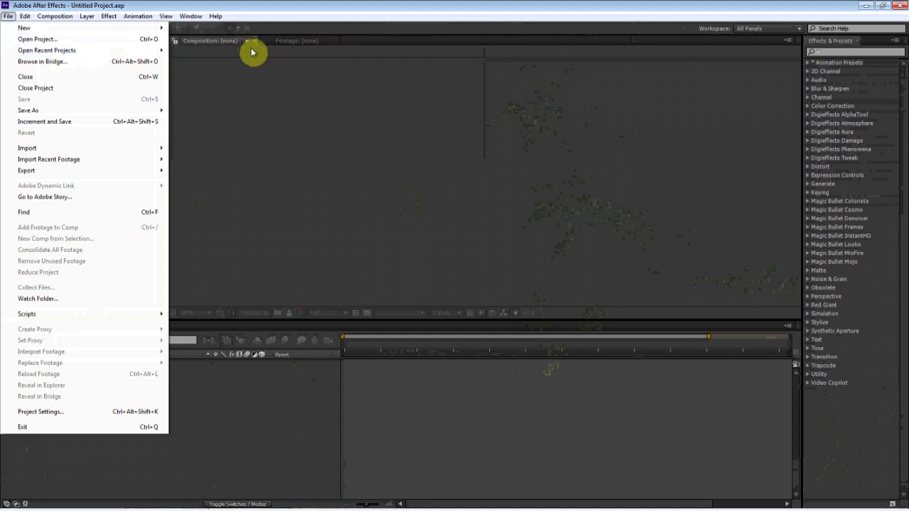
{"action": "mouse_move", "coordinate": [140, 54]}
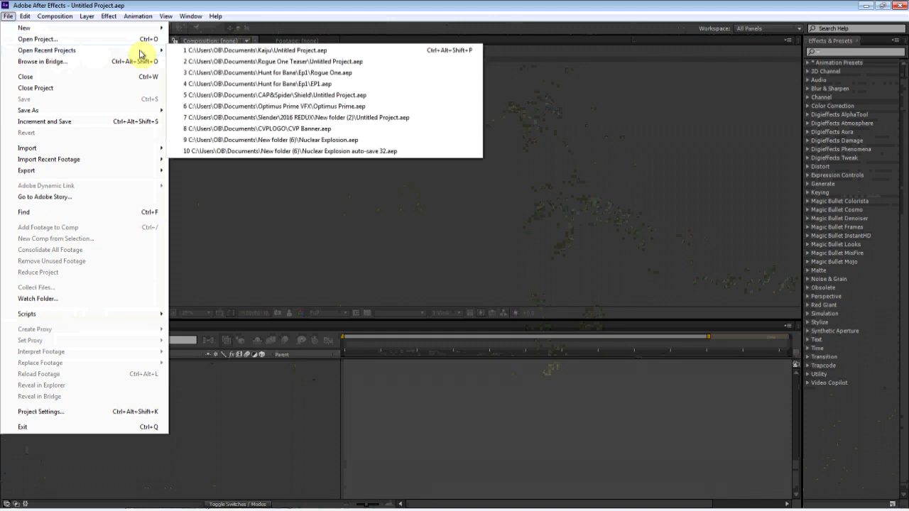
{"action": "left_click", "coordinate": [198, 51]}
{"action": "mouse_move", "coordinate": [292, 510]}
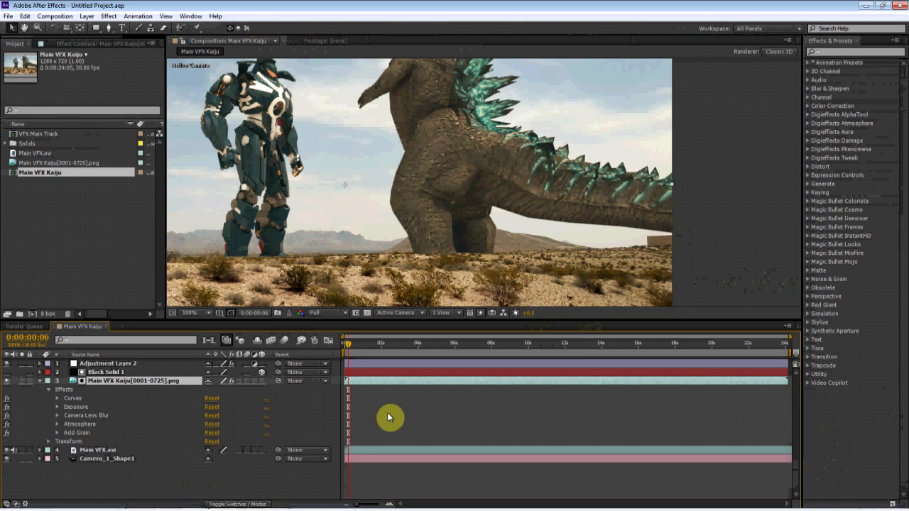
Examine the Main VFX Kaiju composite up close where both characters' feet meet the desert ground.
{"action": "left_click_drag", "start_coordinate": [343, 216], "coordinate": [370, 253]}
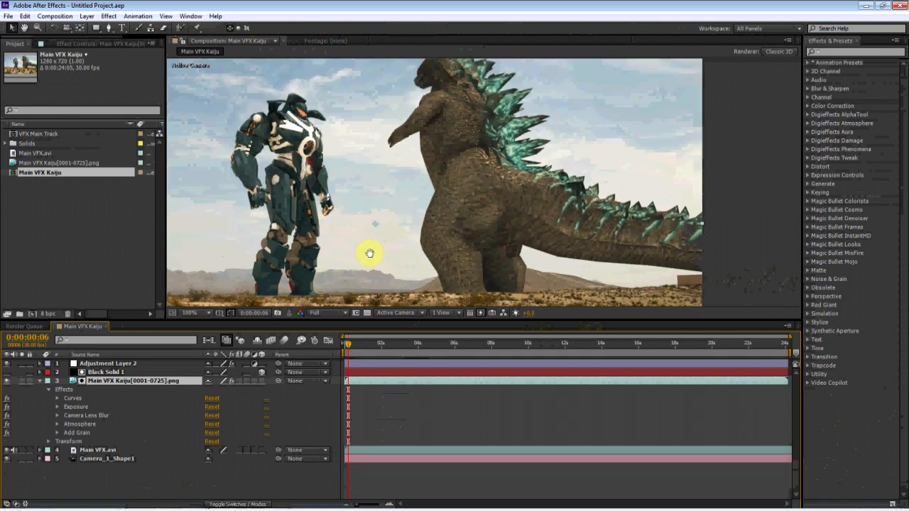
{"action": "scroll", "coordinate": [370, 253], "scroll_direction": "down", "scroll_amount": 2}
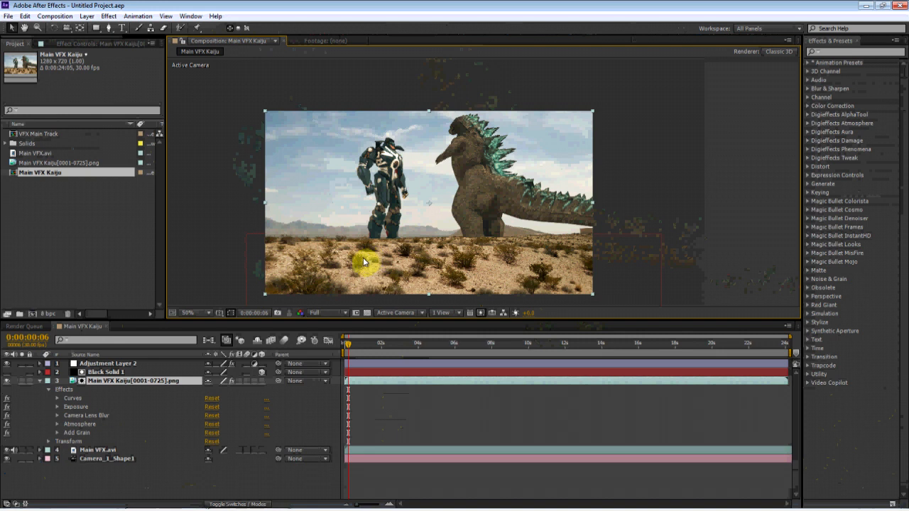
{"action": "left_click", "coordinate": [8, 371]}
{"action": "scroll", "coordinate": [397, 237], "scroll_direction": "up", "scroll_amount": 1}
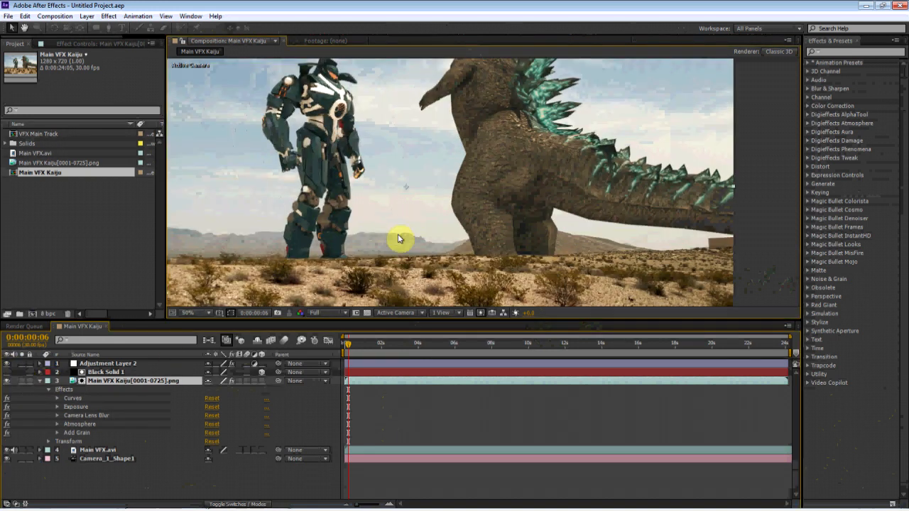
{"action": "scroll", "coordinate": [398, 238], "scroll_direction": "down", "scroll_amount": 1}
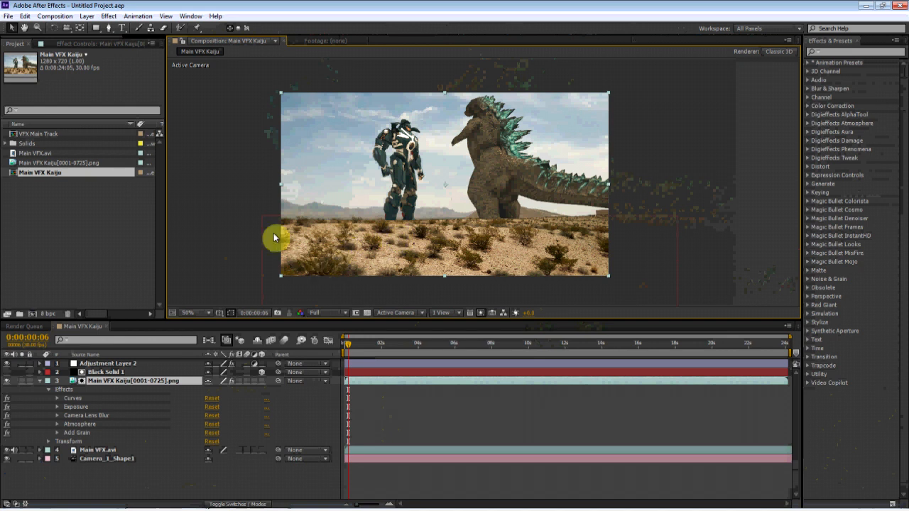
{"action": "left_click", "coordinate": [103, 364]}
{"action": "scroll", "coordinate": [466, 216], "scroll_direction": "up", "scroll_amount": 1}
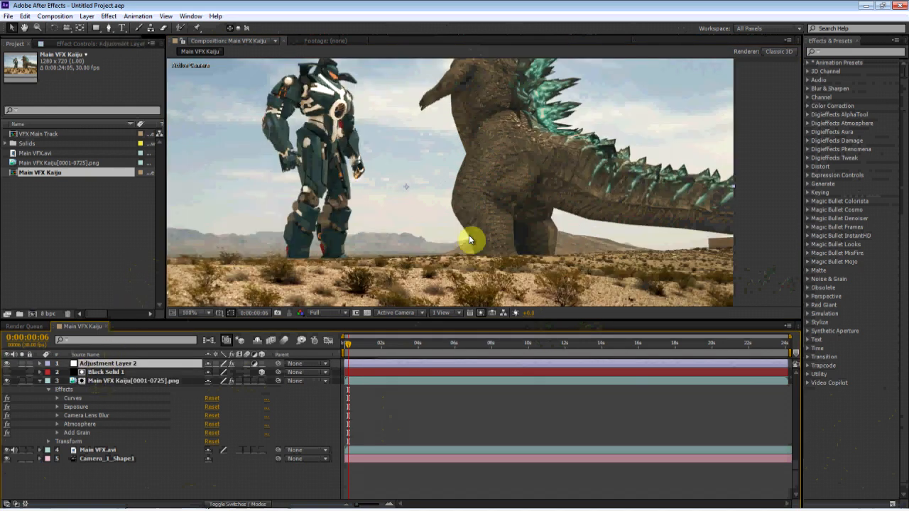
{"action": "left_click_drag", "start_coordinate": [471, 227], "coordinate": [479, 195]}
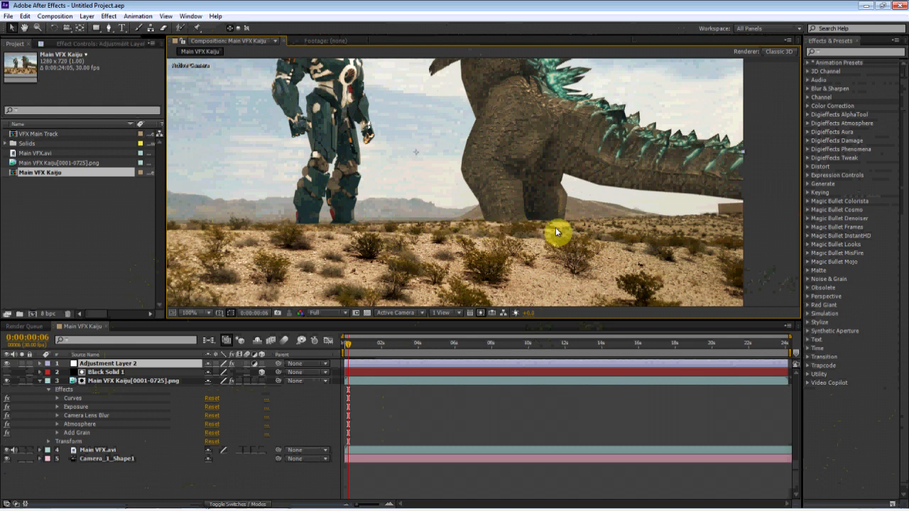
{"action": "scroll", "coordinate": [544, 192], "scroll_direction": "down", "scroll_amount": 3}
{"action": "scroll", "coordinate": [544, 190], "scroll_direction": "up", "scroll_amount": 3}
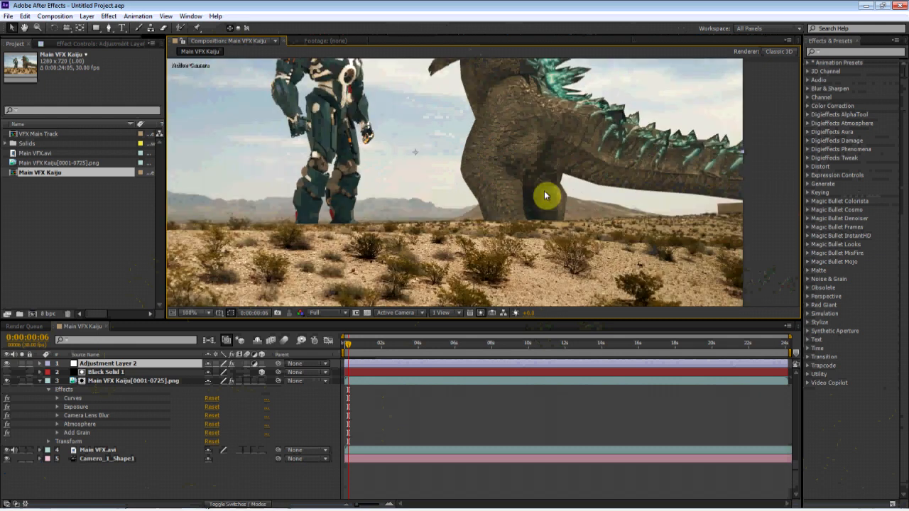
{"action": "scroll", "coordinate": [544, 190], "scroll_direction": "down", "scroll_amount": 2}
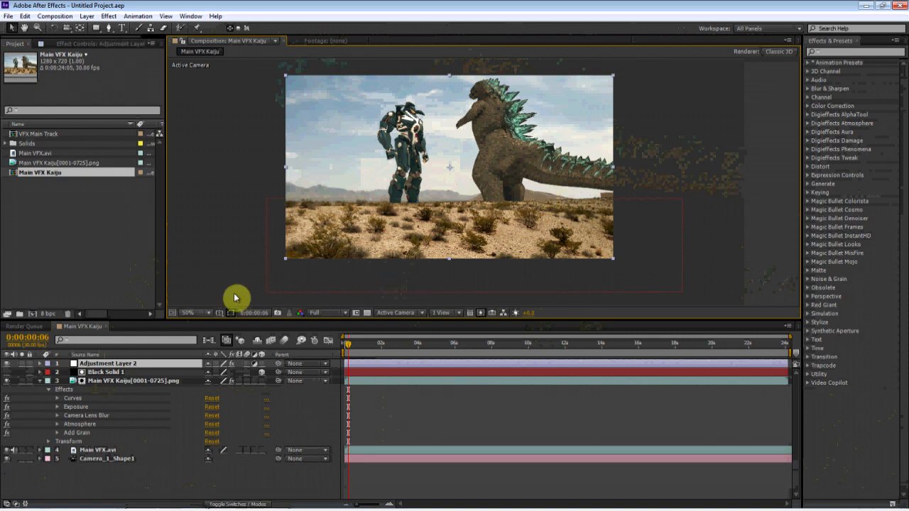
Move the Black Solid 1 matte layer straight down to uncover the characters' feet and ground shadows.
{"action": "left_click", "coordinate": [101, 374]}
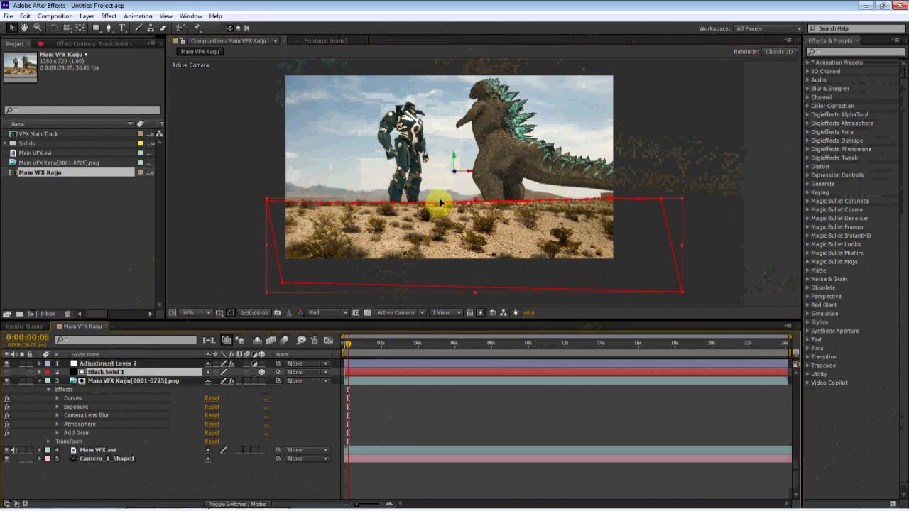
{"action": "left_click_drag", "start_coordinate": [455, 159], "coordinate": [455, 223]}
{"action": "left_click", "coordinate": [411, 171]}
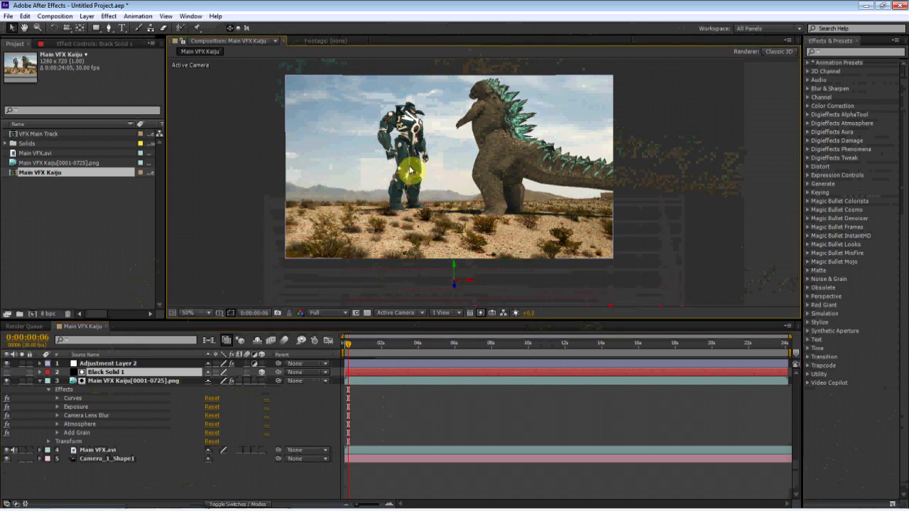
Inspect both characters' feet and their shadows on the desert ground up close and in the full frame.
{"action": "scroll", "coordinate": [410, 170], "scroll_direction": "up", "scroll_amount": 1}
{"action": "middle_click_drag", "start_coordinate": [422, 213], "coordinate": [427, 186]}
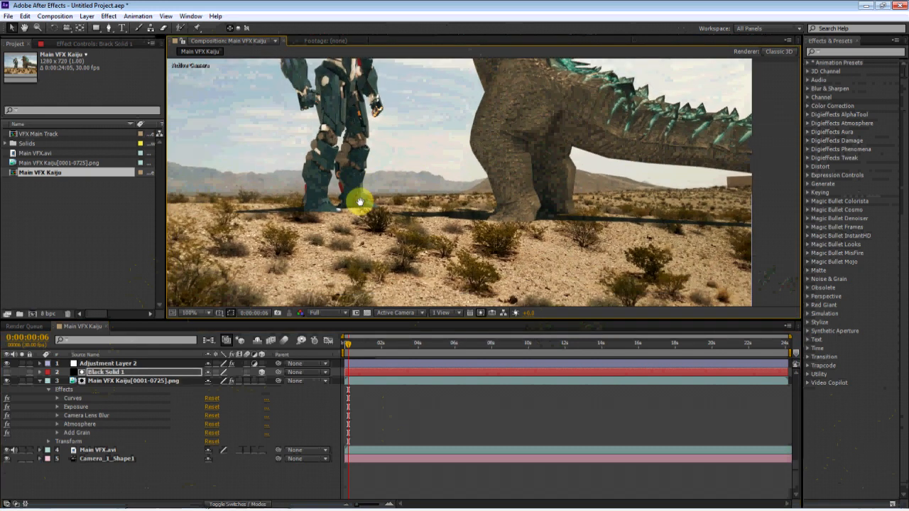
{"action": "scroll", "coordinate": [362, 209], "scroll_direction": "up", "scroll_amount": 1}
{"action": "middle_click_drag", "start_coordinate": [302, 214], "coordinate": [432, 209]}
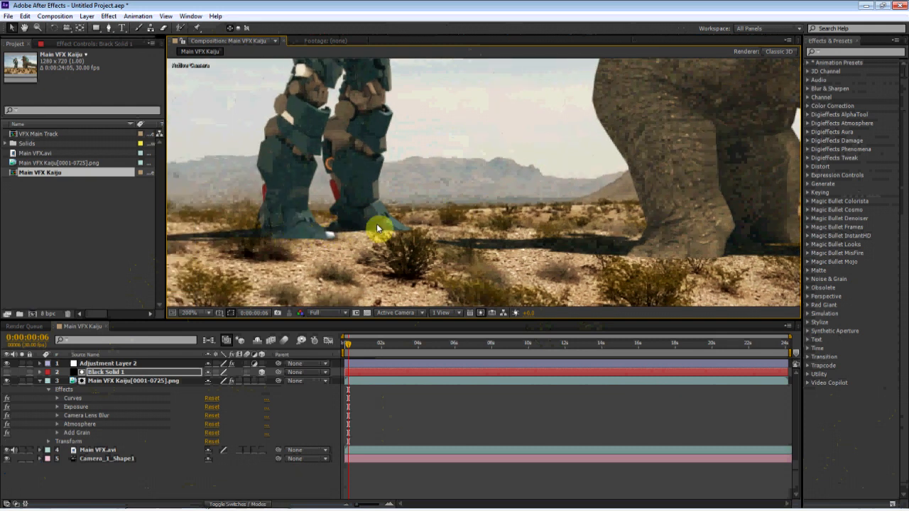
{"action": "middle_click_drag", "start_coordinate": [609, 246], "coordinate": [489, 246]}
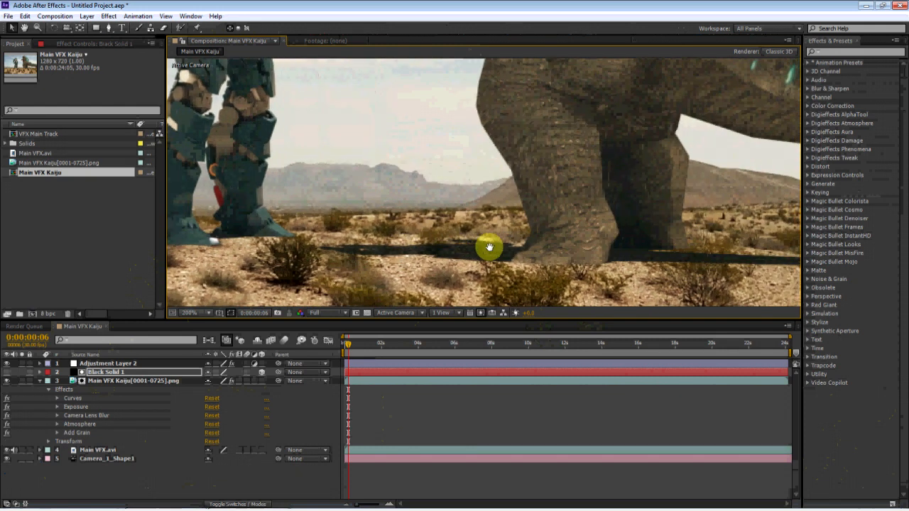
{"action": "scroll", "coordinate": [489, 248], "scroll_direction": "down", "scroll_amount": 3}
{"action": "scroll", "coordinate": [490, 248], "scroll_direction": "up", "scroll_amount": 2}
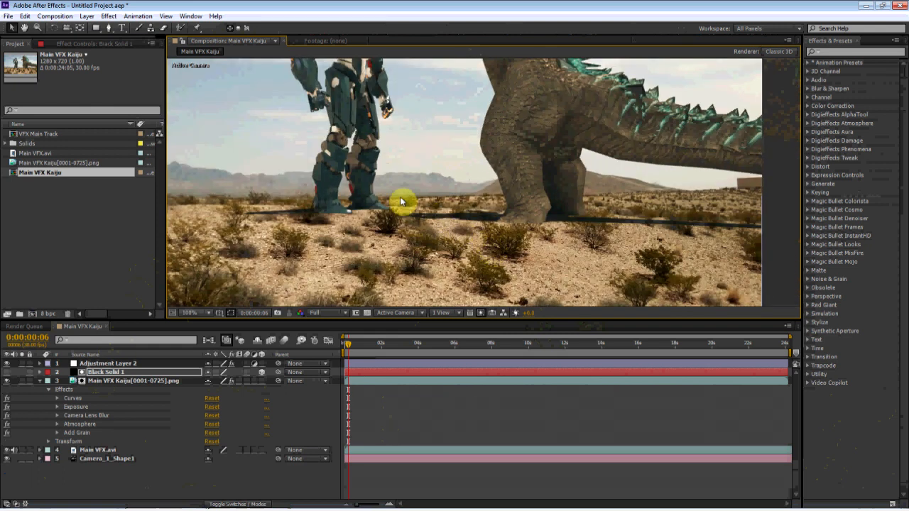
{"action": "middle_click_drag", "start_coordinate": [629, 225], "coordinate": [584, 227]}
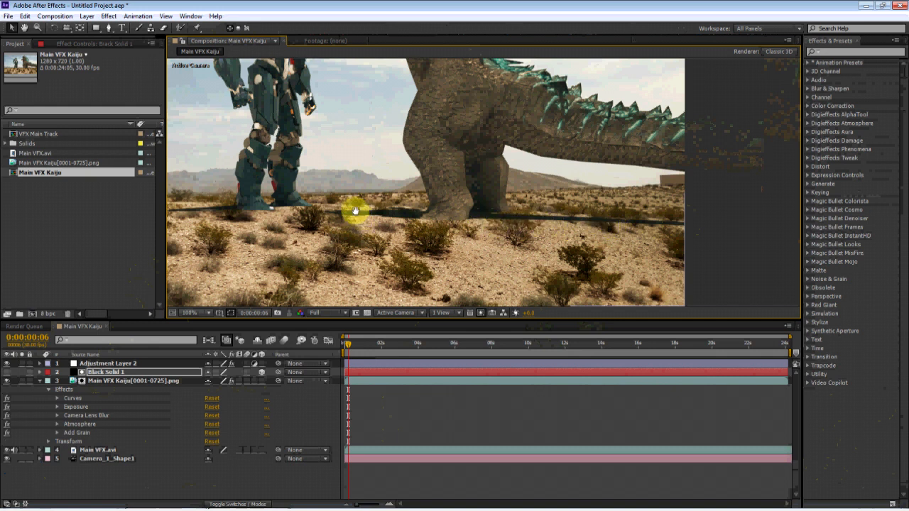
{"action": "middle_click_drag", "start_coordinate": [401, 234], "coordinate": [416, 248]}
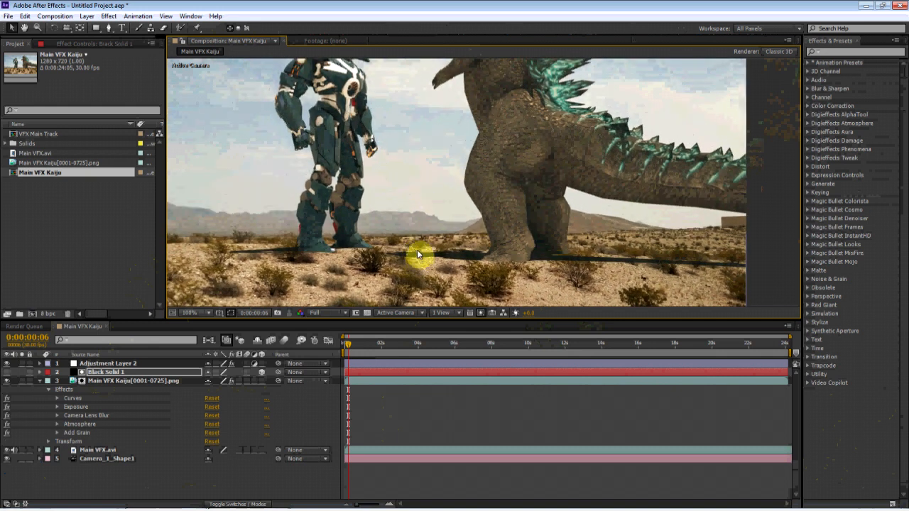
{"action": "key", "text": "comma"}
{"action": "key", "text": "comma"}
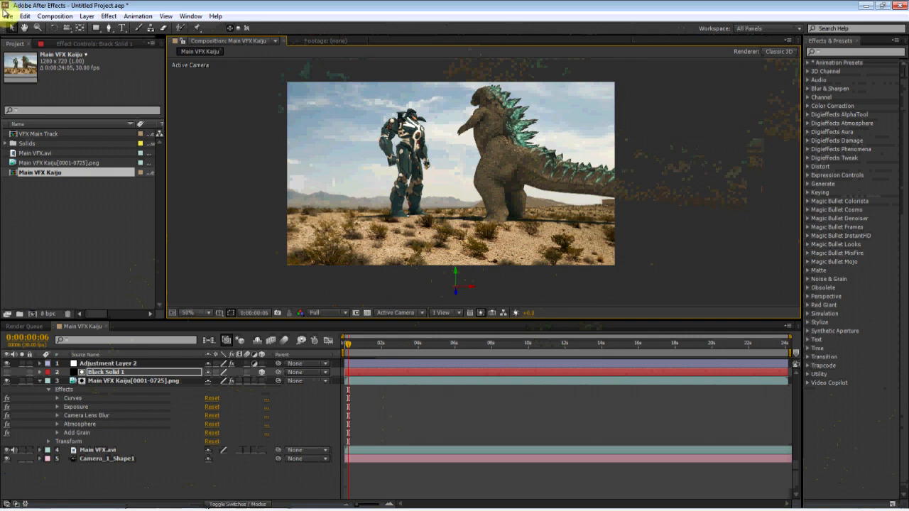
Undo the last move of the Black Solid 1 matte layer and clear the selection.
{"action": "left_click", "coordinate": [23, 16]}
{"action": "left_click", "coordinate": [34, 26]}
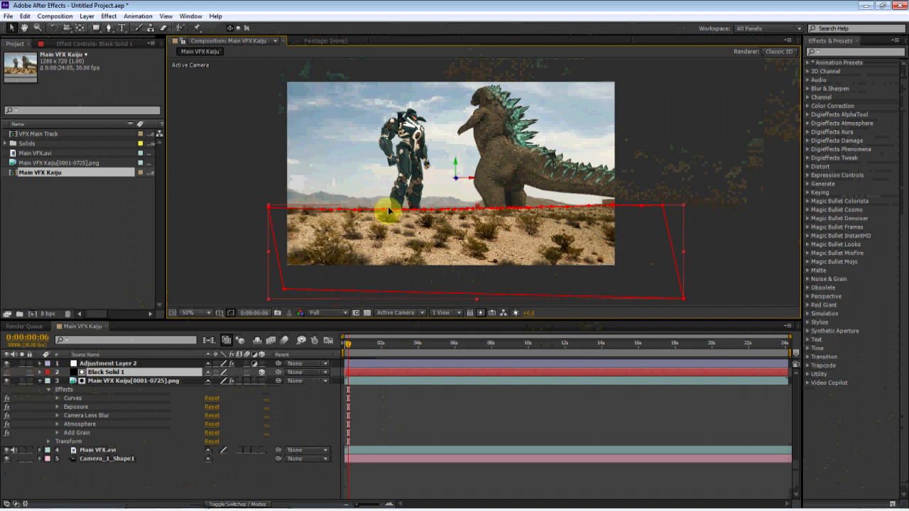
{"action": "left_click", "coordinate": [450, 280]}
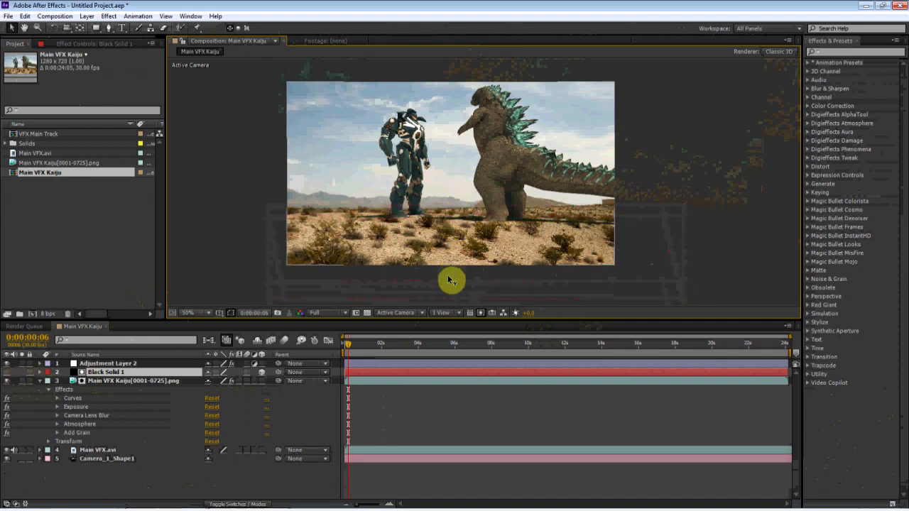
Hide Adjustment Layer 2, collapse the Main VFX Kaiju sequence layer's properties, and select Black Solid 1.
{"action": "left_click", "coordinate": [7, 363]}
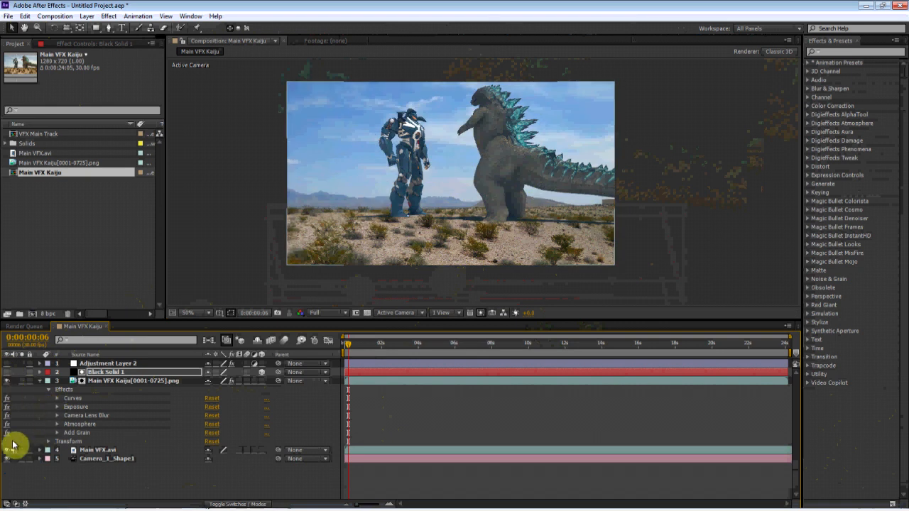
{"action": "left_click", "coordinate": [43, 382]}
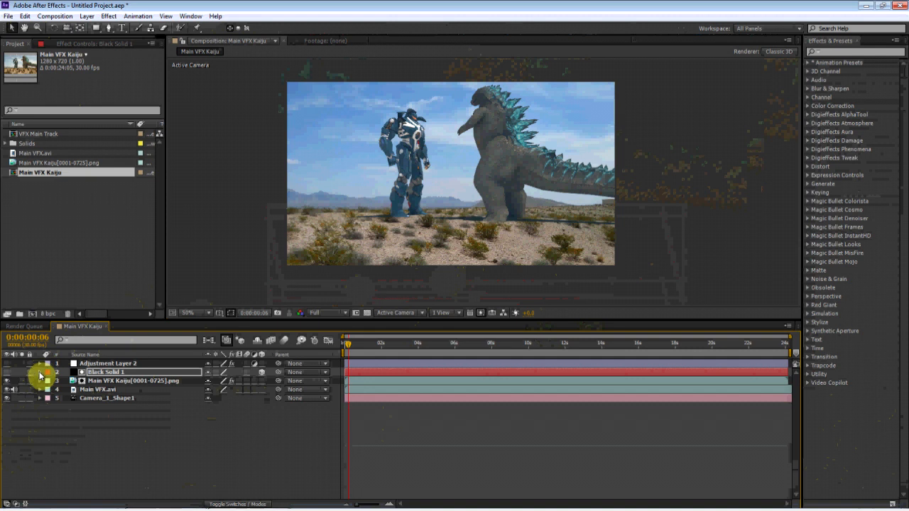
{"action": "left_click", "coordinate": [96, 372]}
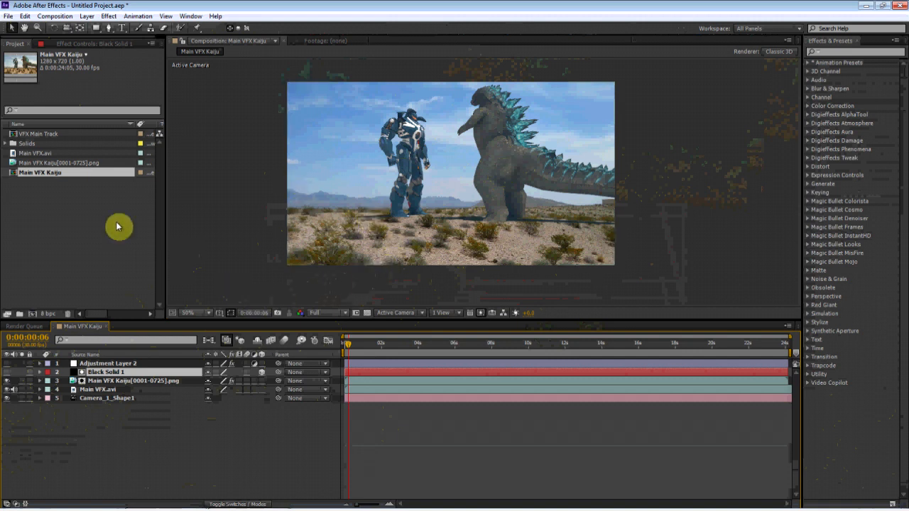
Check the footage details of the Kaiju PNG sequence and Main VFX.avi, hiding the Kaiju layer to view the bare desert plate.
{"action": "left_click", "coordinate": [50, 187]}
{"action": "left_click", "coordinate": [56, 165]}
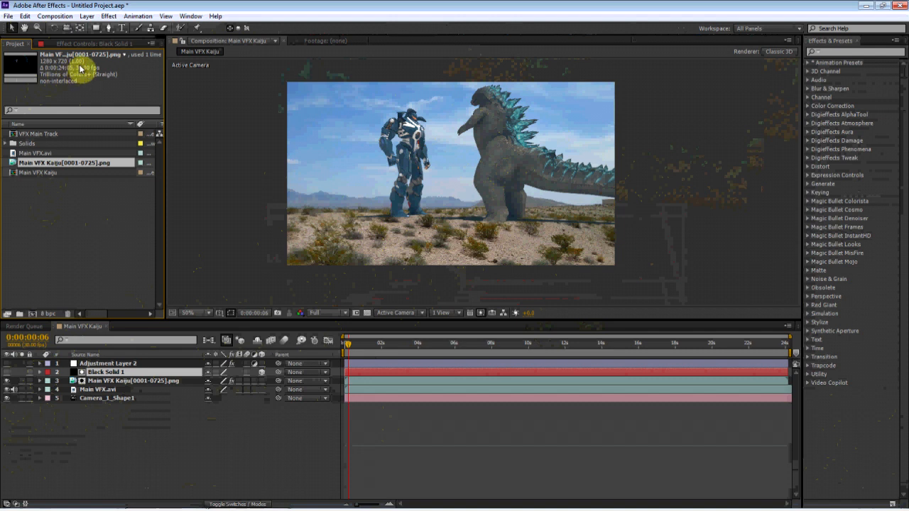
{"action": "left_click", "coordinate": [100, 381]}
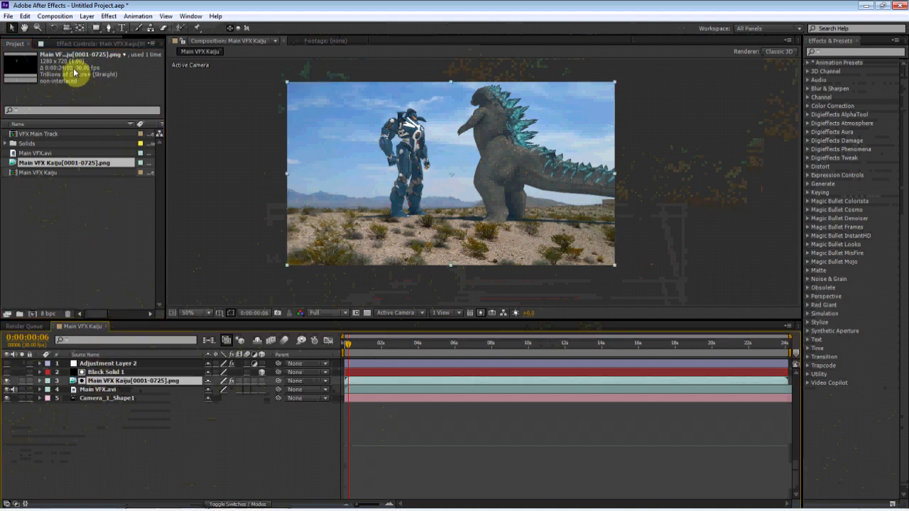
{"action": "left_click", "coordinate": [90, 390]}
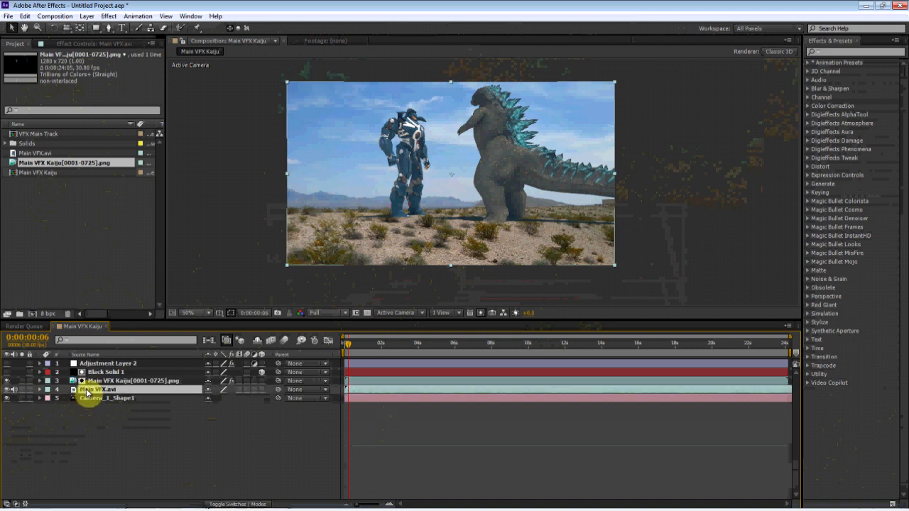
{"action": "left_click", "coordinate": [7, 381]}
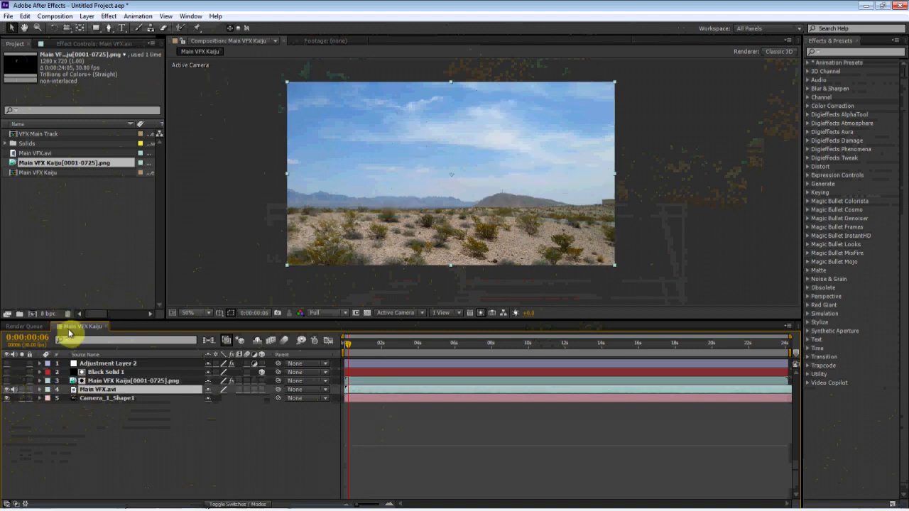
{"action": "left_click", "coordinate": [35, 152]}
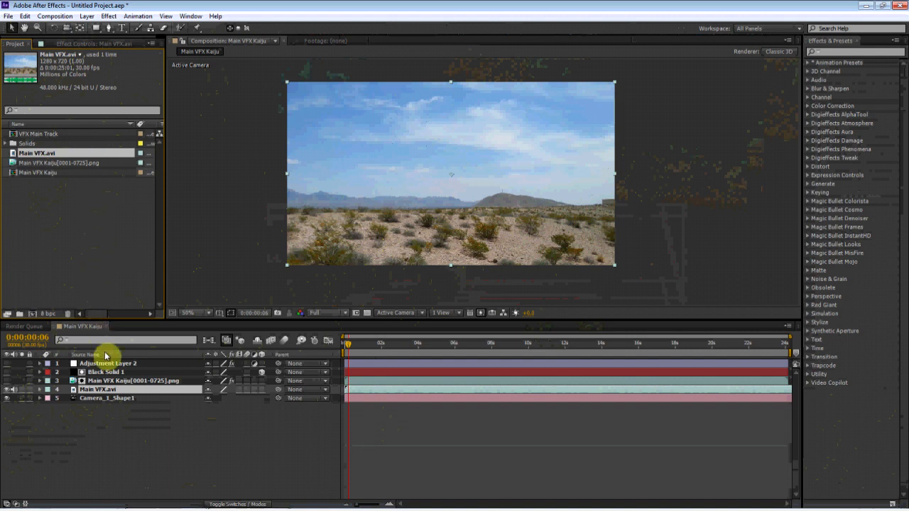
{"action": "left_click", "coordinate": [111, 382]}
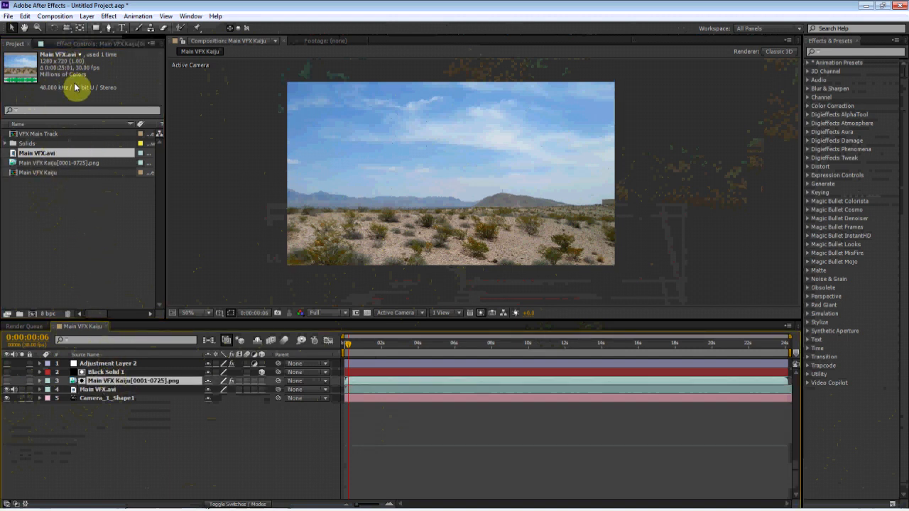
Try to import Main VFX Kaiju0001.png from the Kaiju folder as a PNG sequence.
{"action": "left_click", "coordinate": [58, 200]}
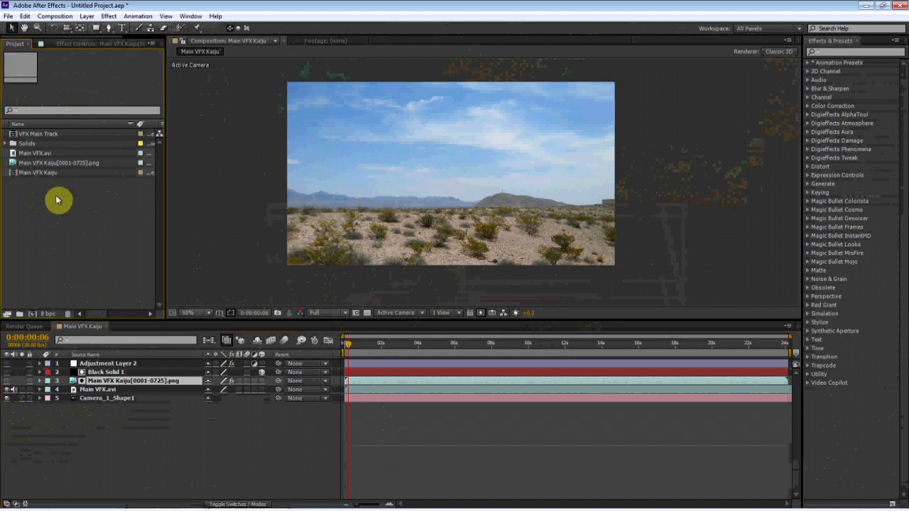
{"action": "right_click", "coordinate": [65, 192]}
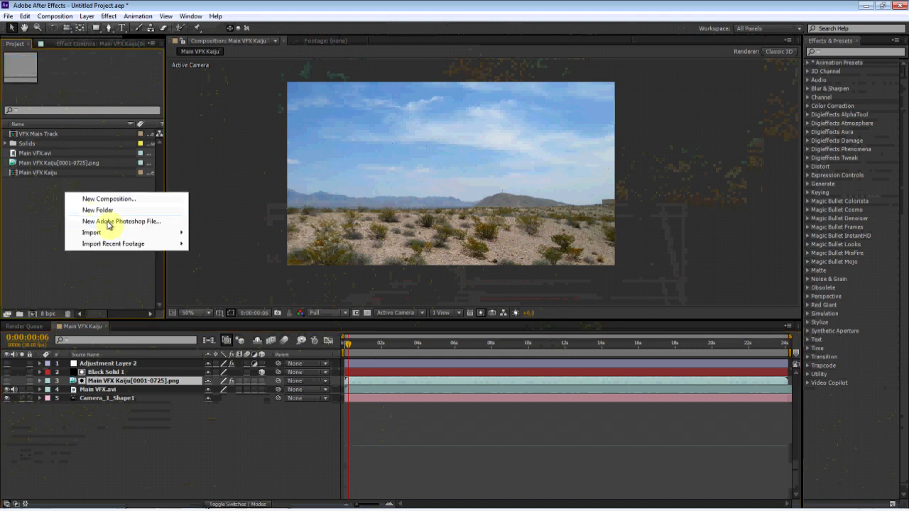
{"action": "mouse_move", "coordinate": [112, 233]}
{"action": "left_click", "coordinate": [226, 233]}
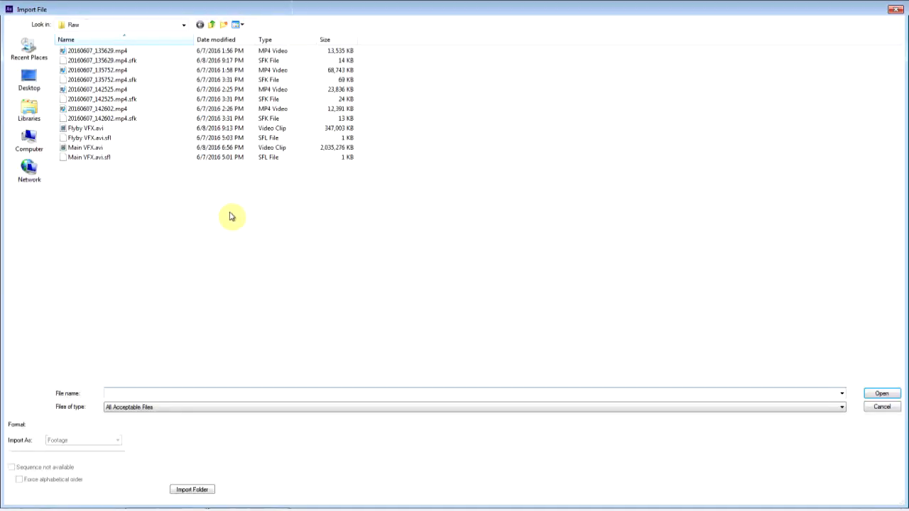
{"action": "left_click", "coordinate": [130, 26]}
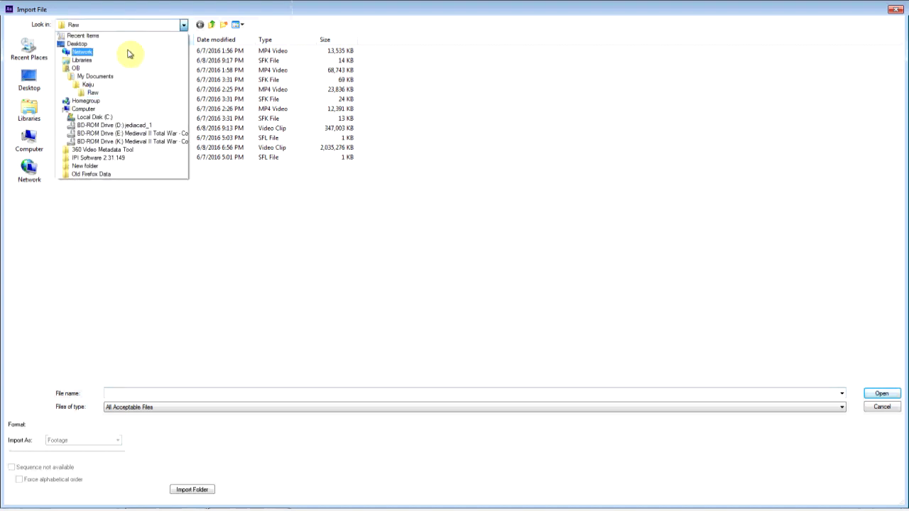
{"action": "left_click", "coordinate": [123, 90]}
{"action": "left_click", "coordinate": [254, 77]}
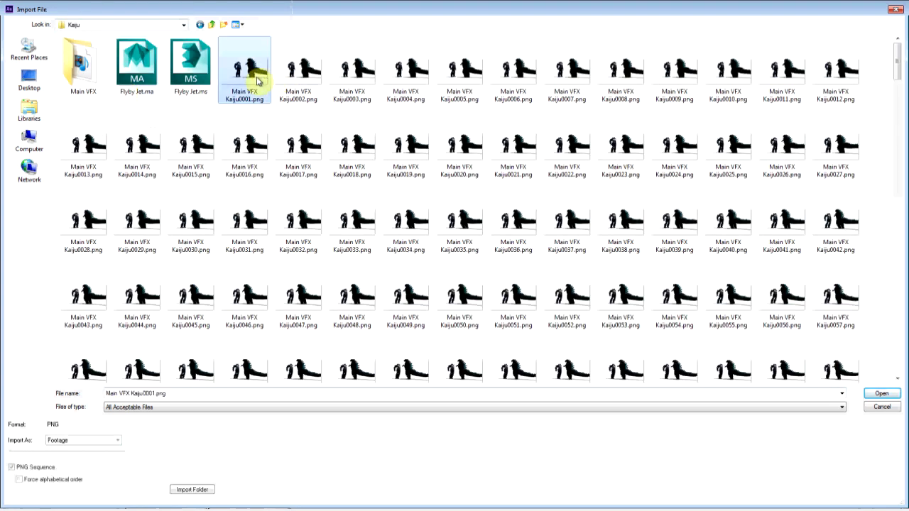
{"action": "left_click", "coordinate": [340, 76]}
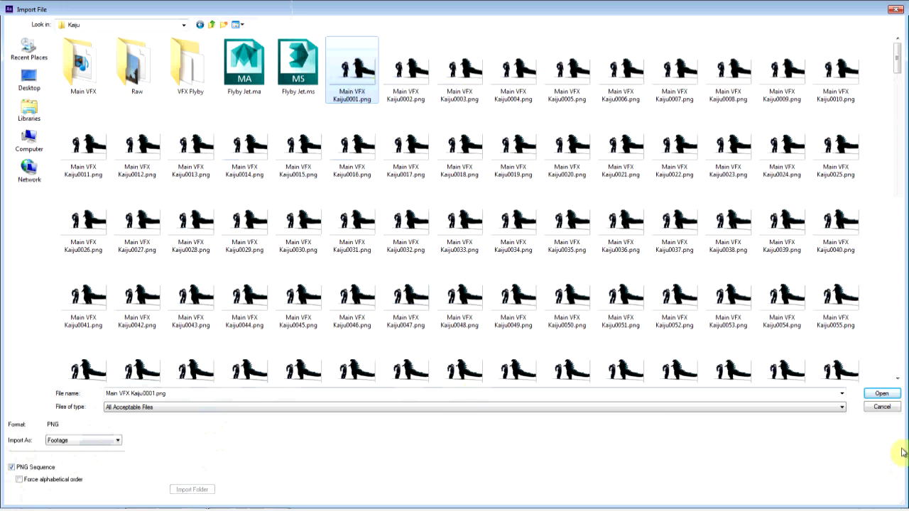
{"action": "left_click", "coordinate": [883, 395]}
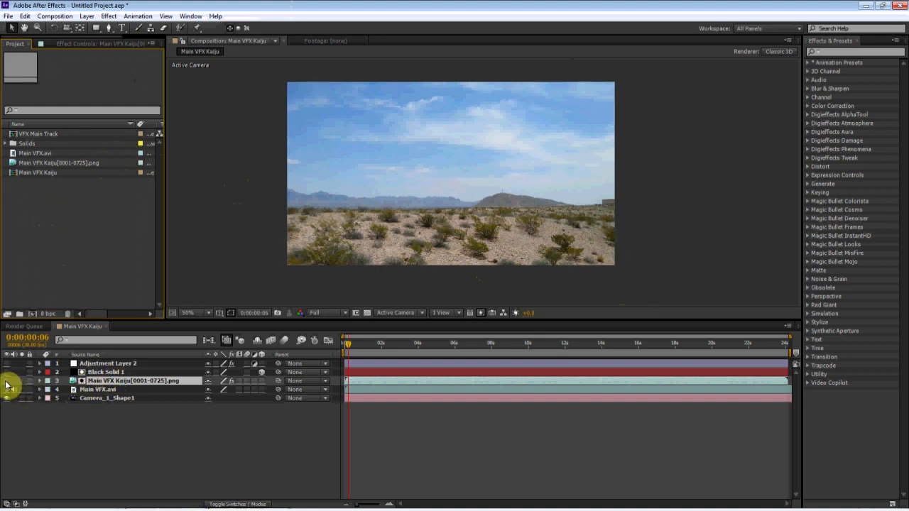
Show the Main VFX Kaiju PNG sequence layer over the Main VFX.avi plate and select it.
{"action": "left_click", "coordinate": [98, 390]}
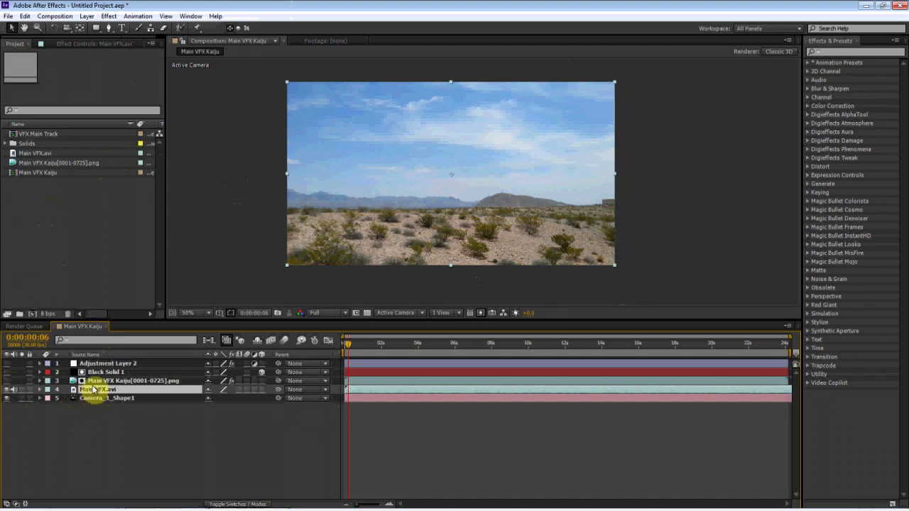
{"action": "left_click", "coordinate": [7, 380]}
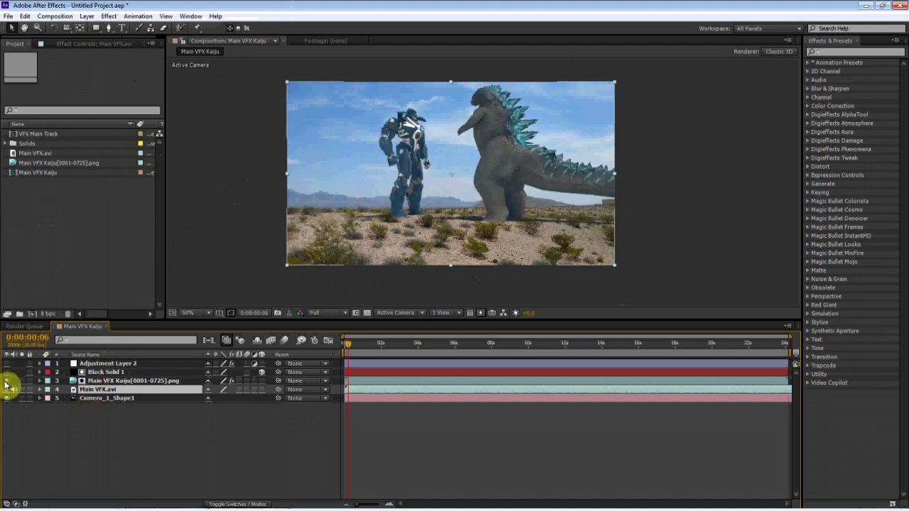
{"action": "left_click", "coordinate": [101, 382]}
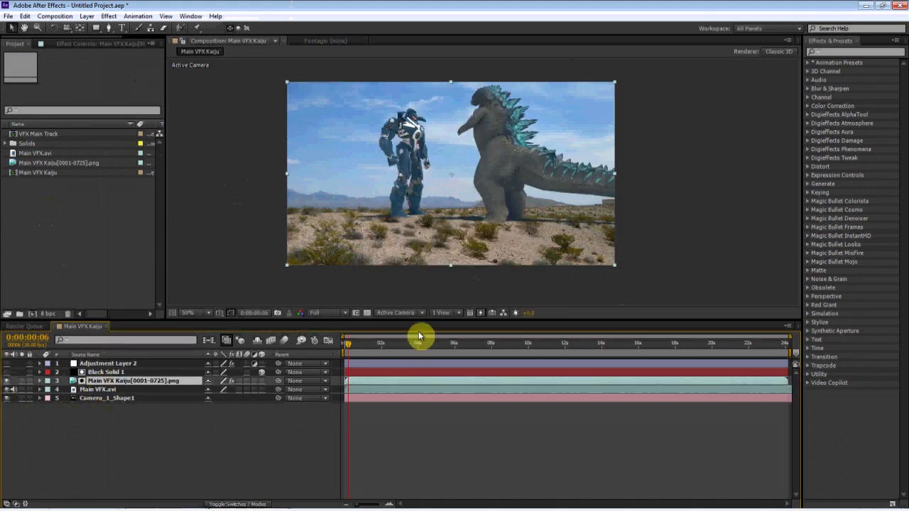
Go to 0:00:09:03 and inspect the characters and their ground shadows against the desert plate, up close and in full frame.
{"action": "left_click", "coordinate": [361, 346]}
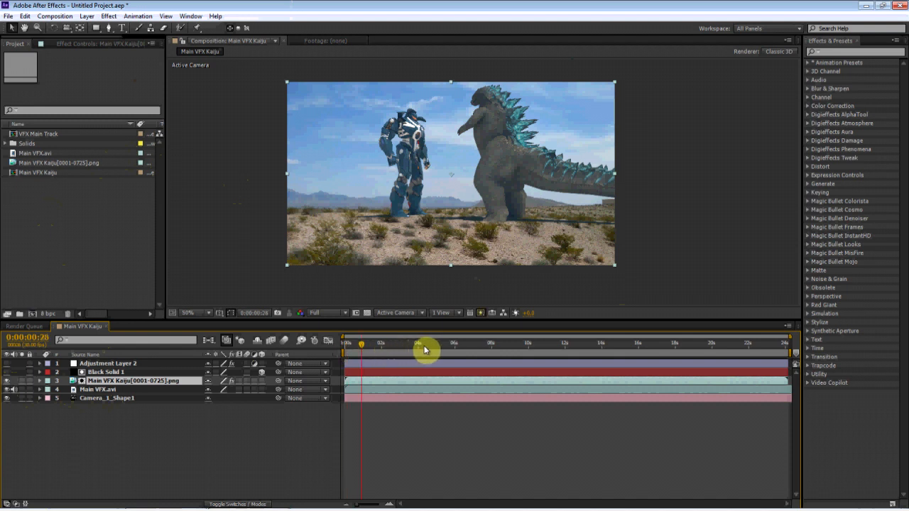
{"action": "left_click_drag", "start_coordinate": [426, 349], "coordinate": [523, 355]}
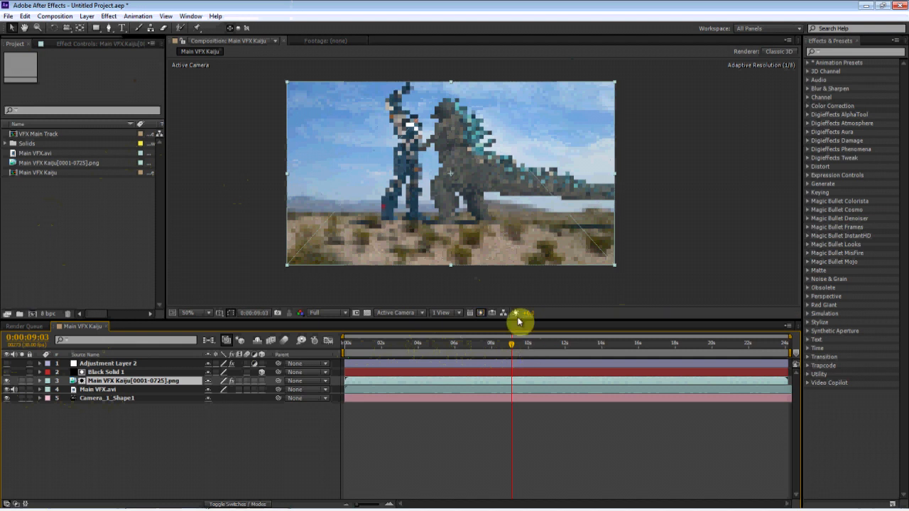
{"action": "scroll", "coordinate": [419, 218], "scroll_direction": "up", "scroll_amount": 2}
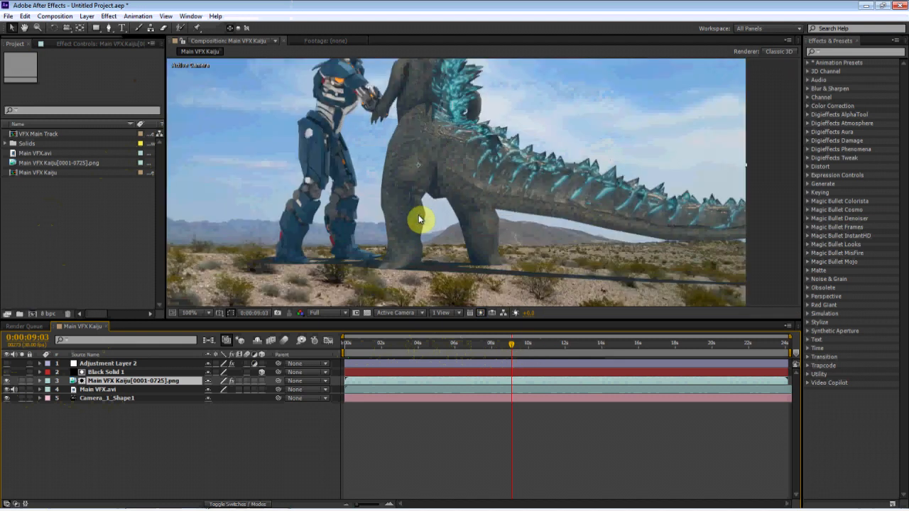
{"action": "left_click_drag", "start_coordinate": [419, 217], "coordinate": [465, 242]}
{"action": "scroll", "coordinate": [465, 237], "scroll_direction": "down", "scroll_amount": 2}
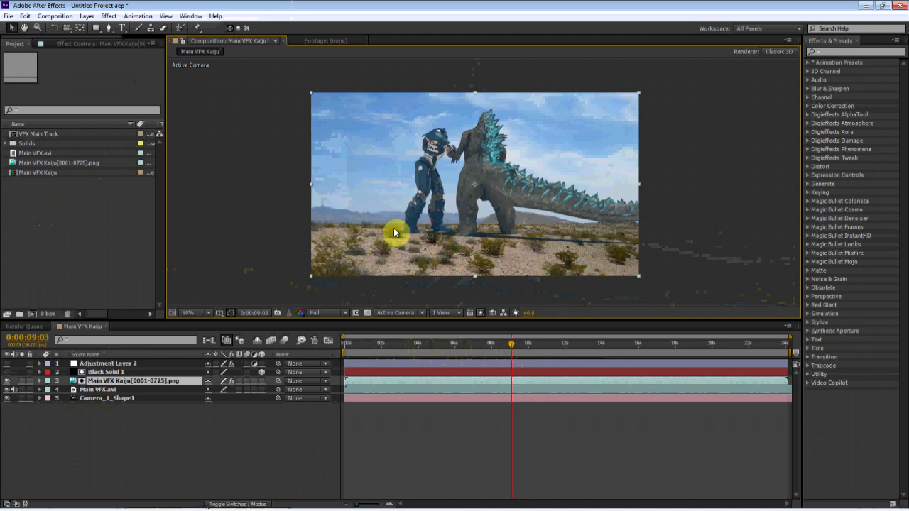
{"action": "left_click", "coordinate": [118, 389]}
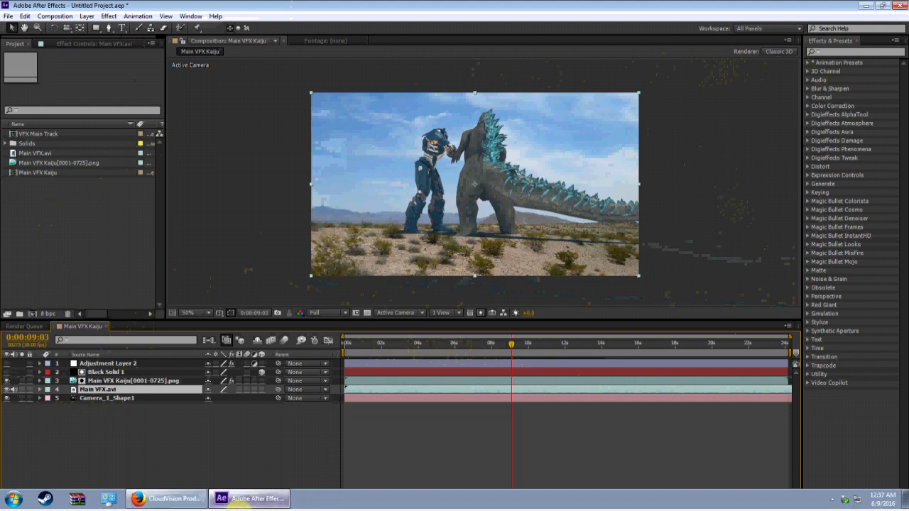
Switch to Firefox and look over the CloudVision Productions YouTube channel's featured videos and uploads.
{"action": "left_click", "coordinate": [197, 501]}
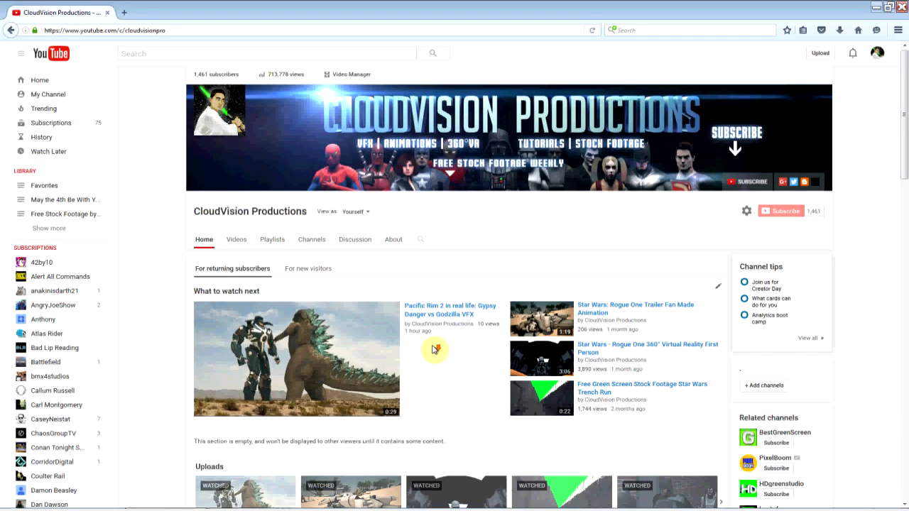
{"action": "scroll", "coordinate": [435, 350], "scroll_direction": "down", "scroll_amount": 2}
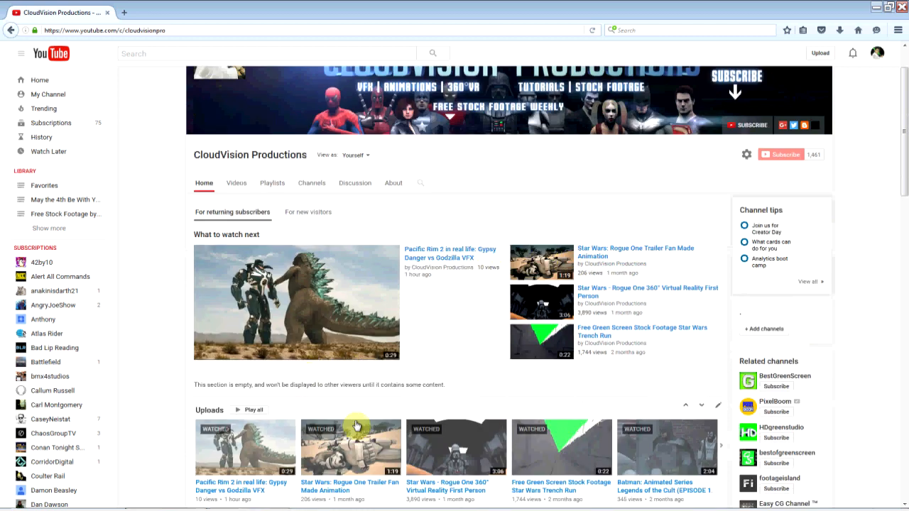
{"action": "scroll", "coordinate": [452, 344], "scroll_direction": "up", "scroll_amount": 1}
{"action": "scroll", "coordinate": [448, 342], "scroll_direction": "up", "scroll_amount": 2}
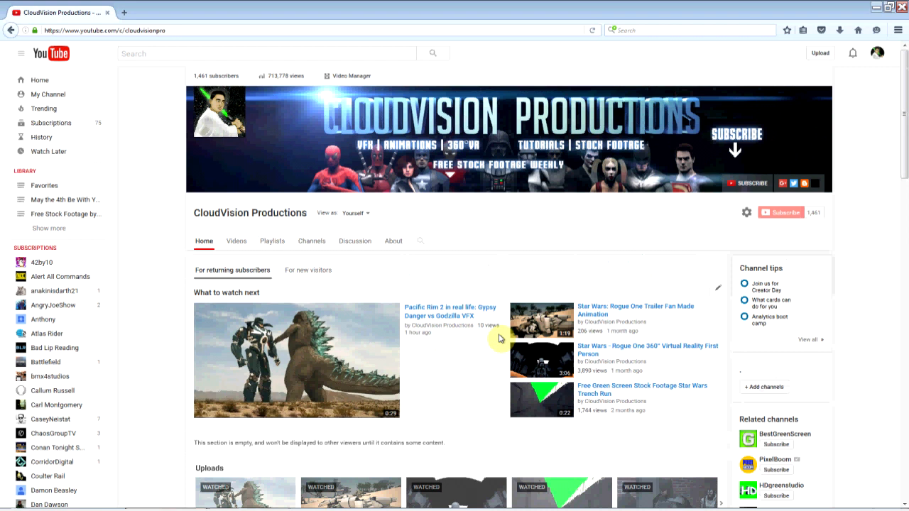
{"action": "scroll", "coordinate": [500, 339], "scroll_direction": "down", "scroll_amount": 3}
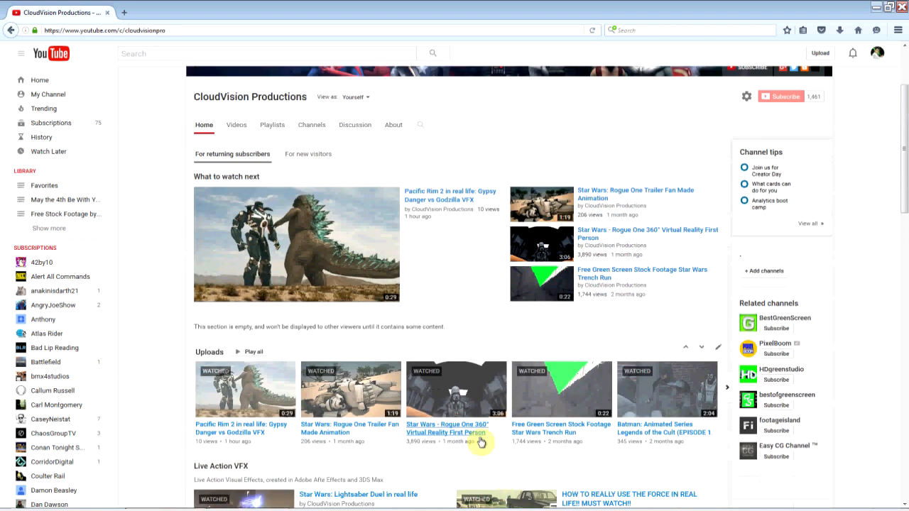